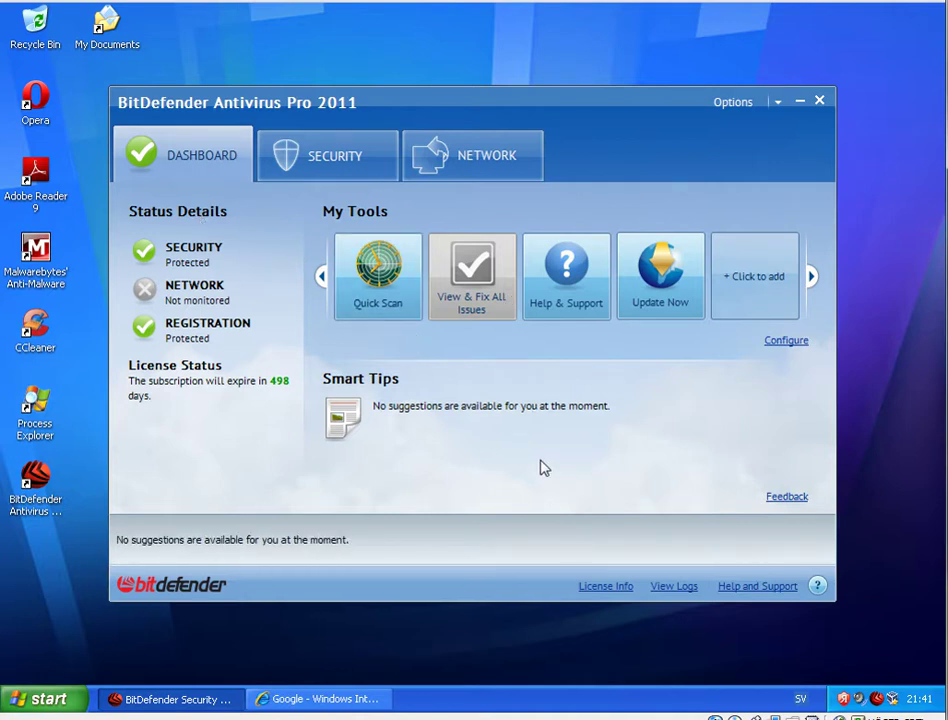
# - Close the BitDefender and ESET NOD32 windows in their virtual machines and bring up Internet Explorer in the NOD32 machine
pyautogui.click(819, 103)
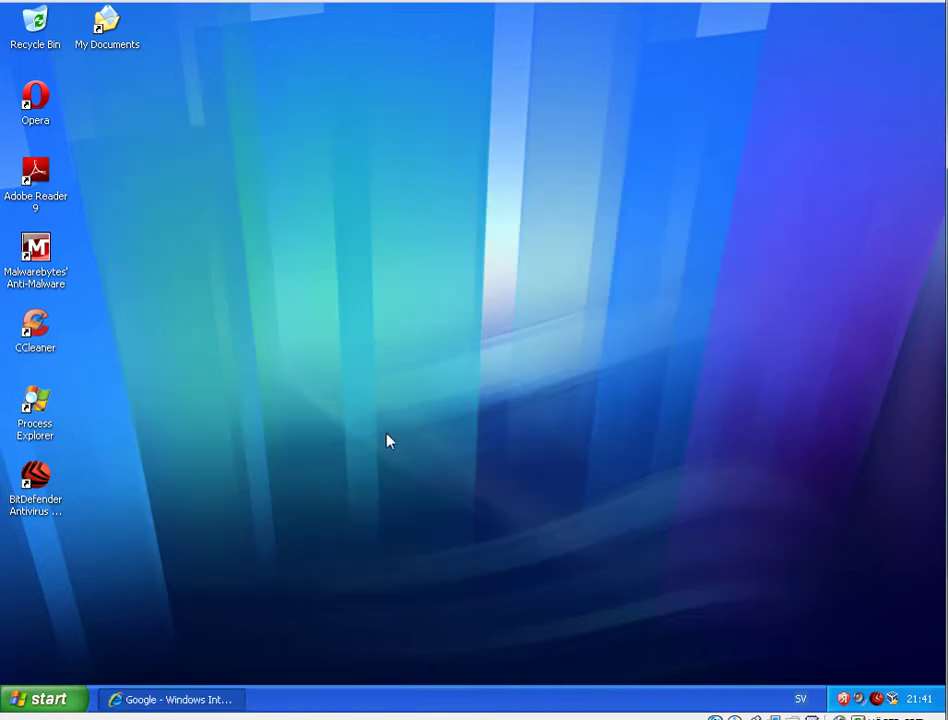
pyautogui.click(216, 702)
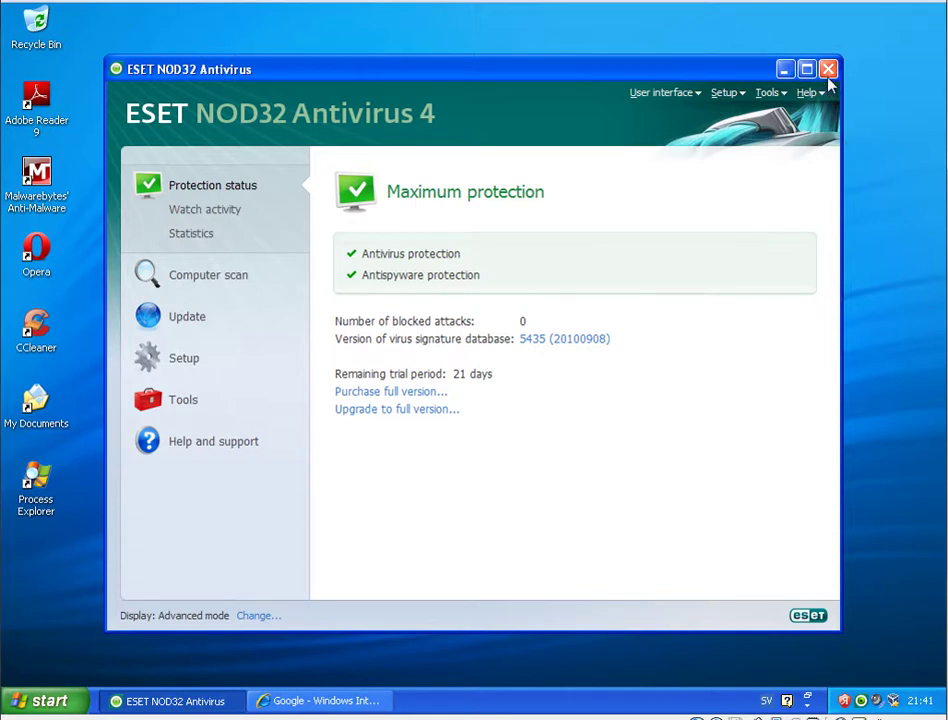
pyautogui.click(828, 70)
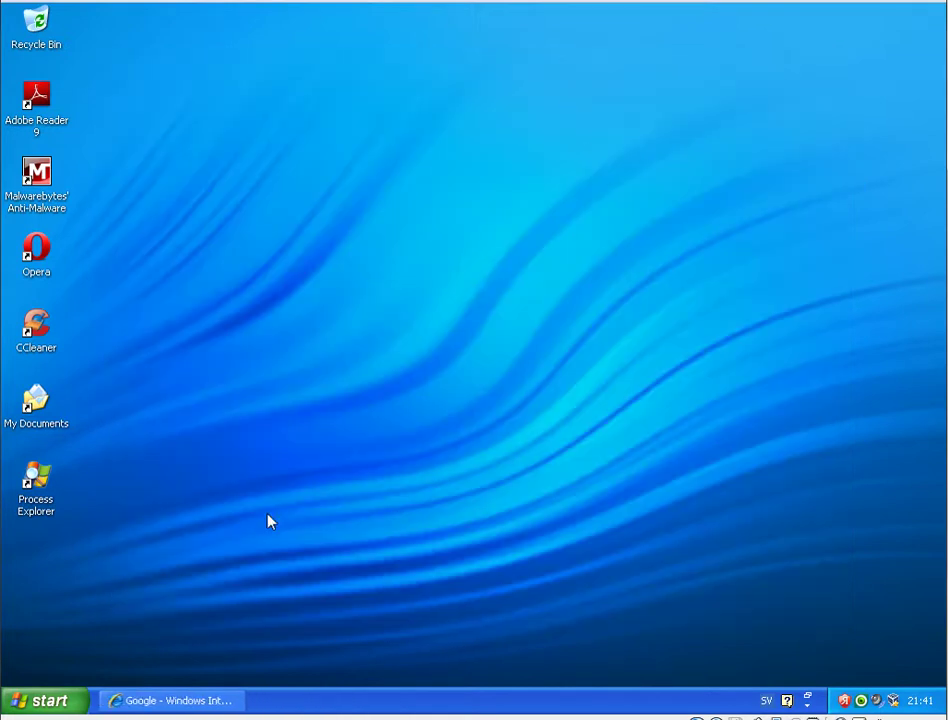
pyautogui.click(211, 706)
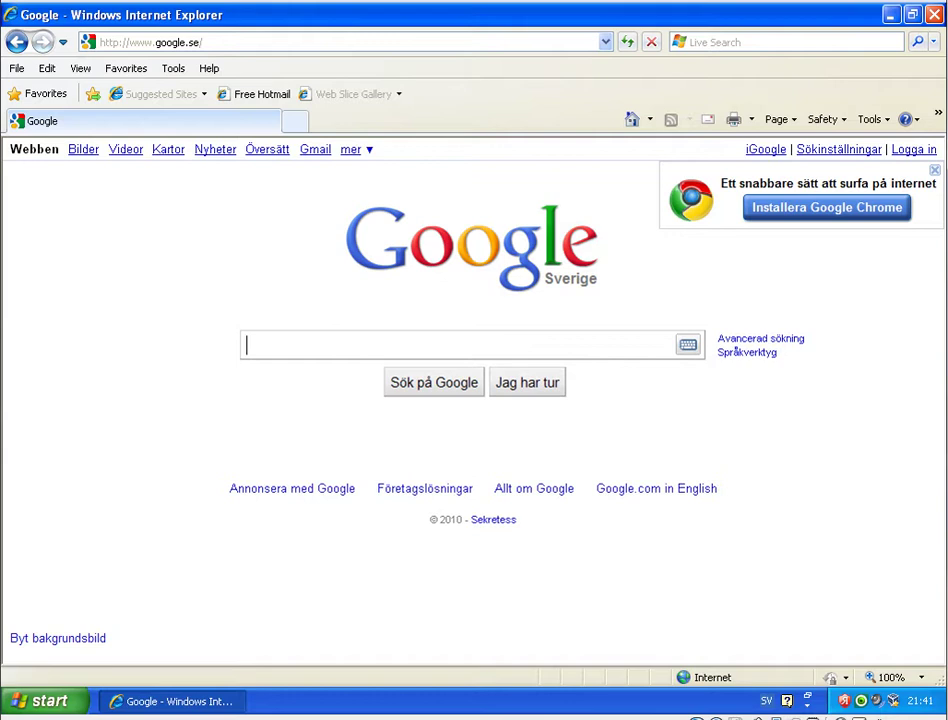
# - Copy the test link manmovieonline.com/video-plugin.45312.exe, try to download and run it in the NOD32 machine, and dismiss the download error
pyautogui.rightClick(125, 716)
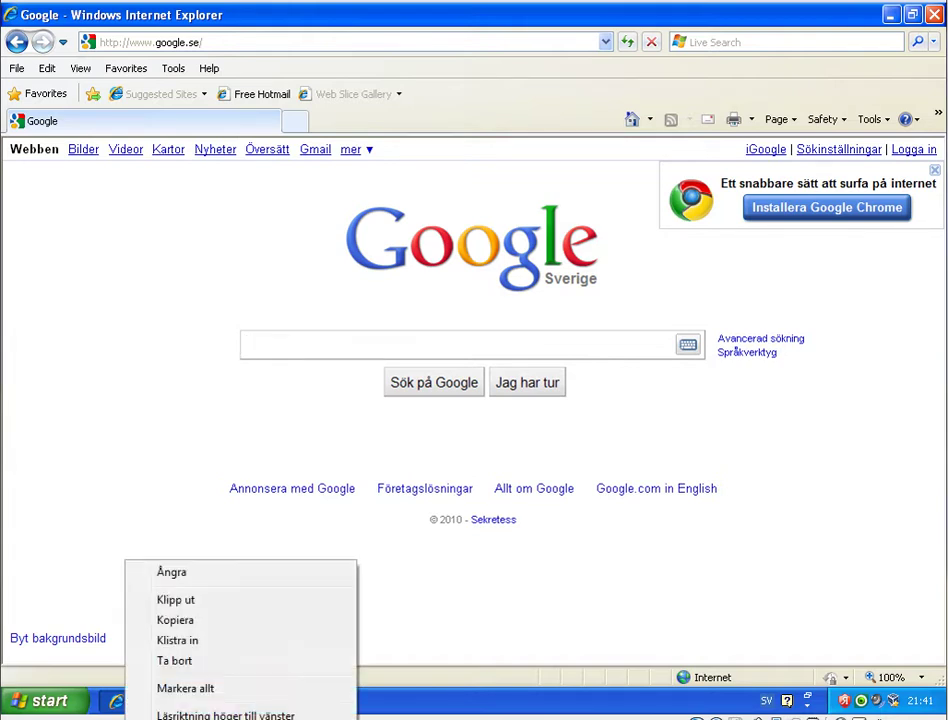
pyautogui.click(195, 621)
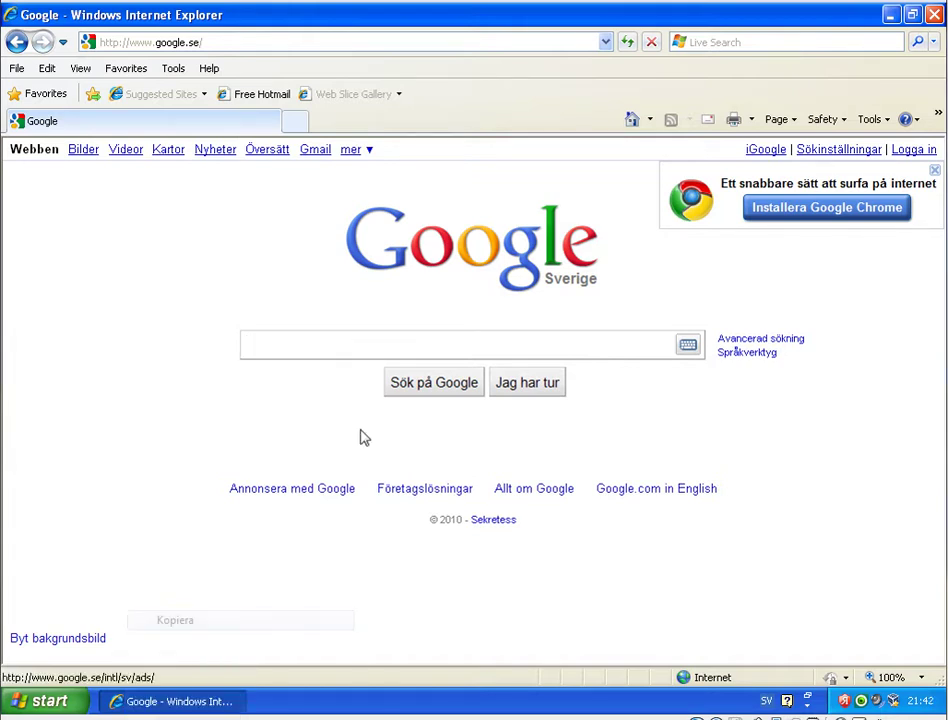
pyautogui.click(276, 44)
pyautogui.rightClick(276, 44)
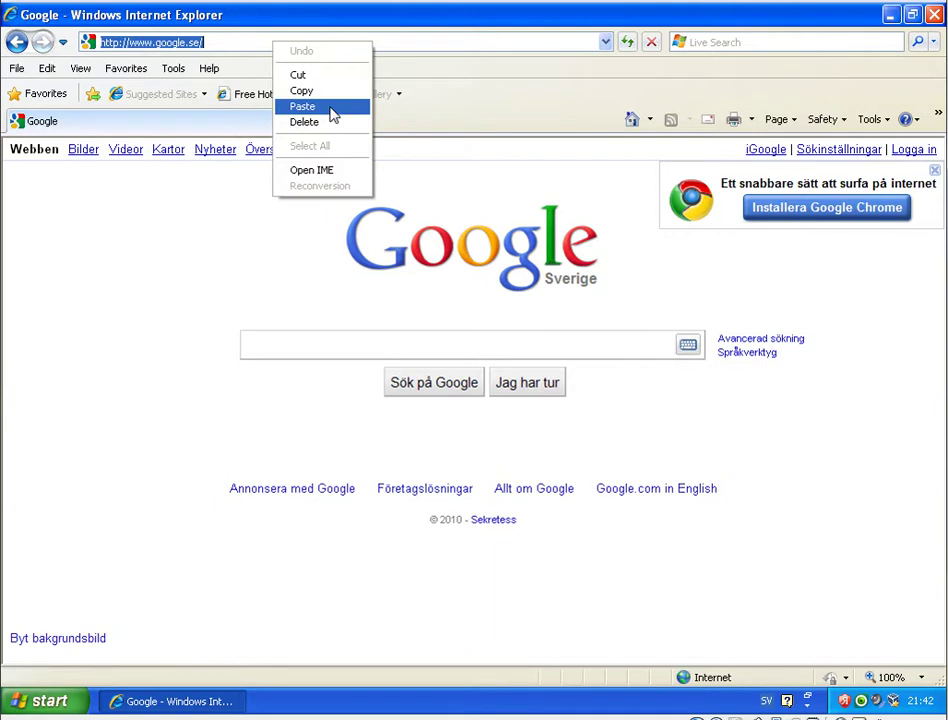
pyautogui.click(302, 106)
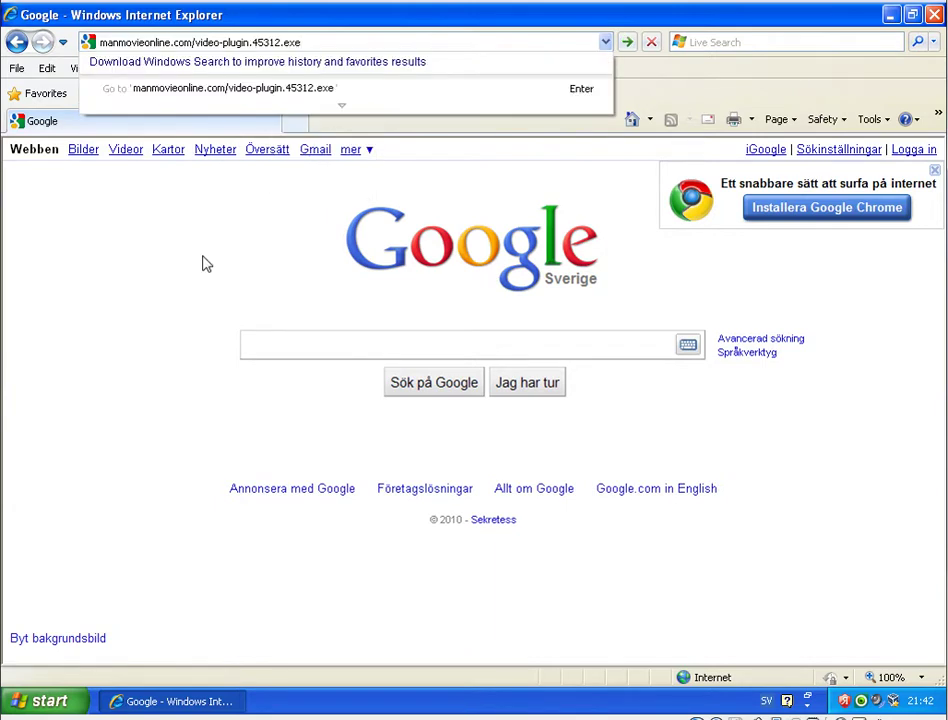
pyautogui.press('Return')
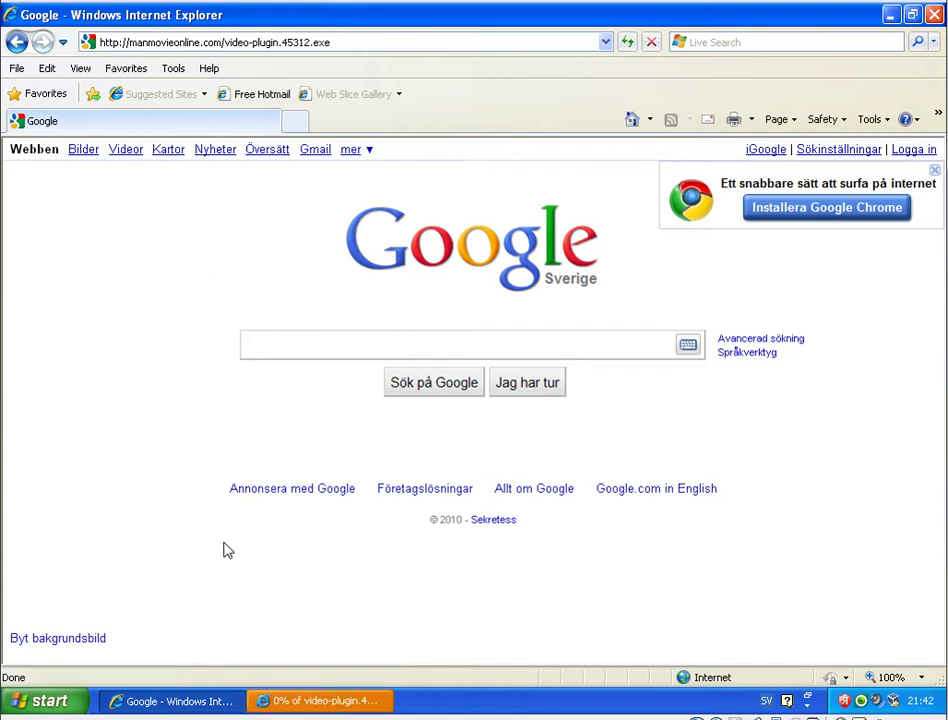
pyautogui.click(435, 368)
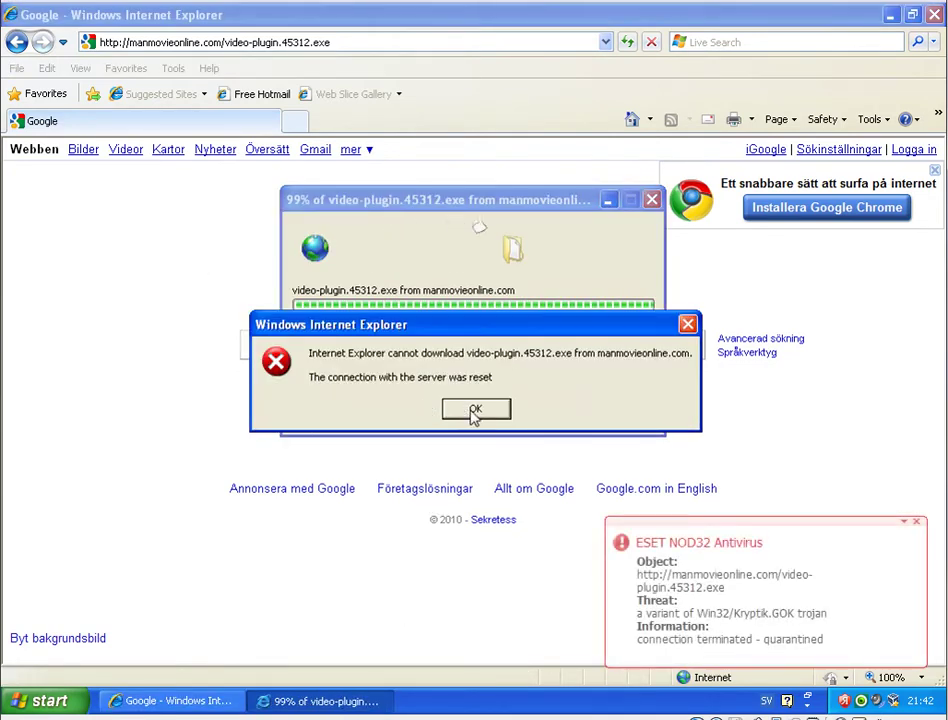
pyautogui.click(475, 410)
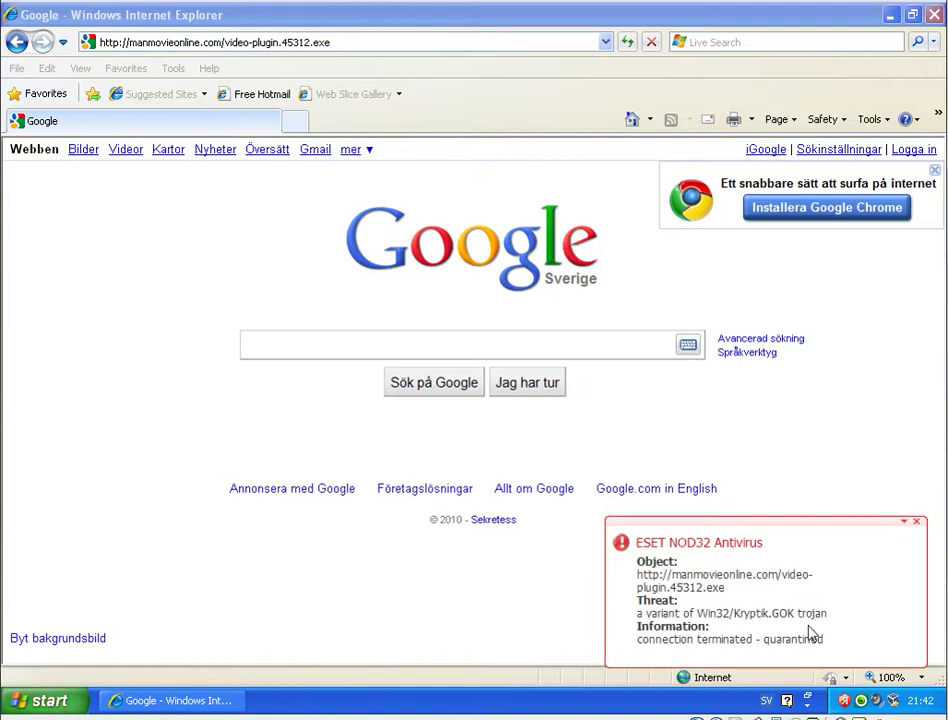
# - Switch to the BitDefender machine, open the same manmovieonline.com/video-plugin.45312.exe link in its browser, and dismiss the virus alert
pyautogui.moveTo(106, 712)
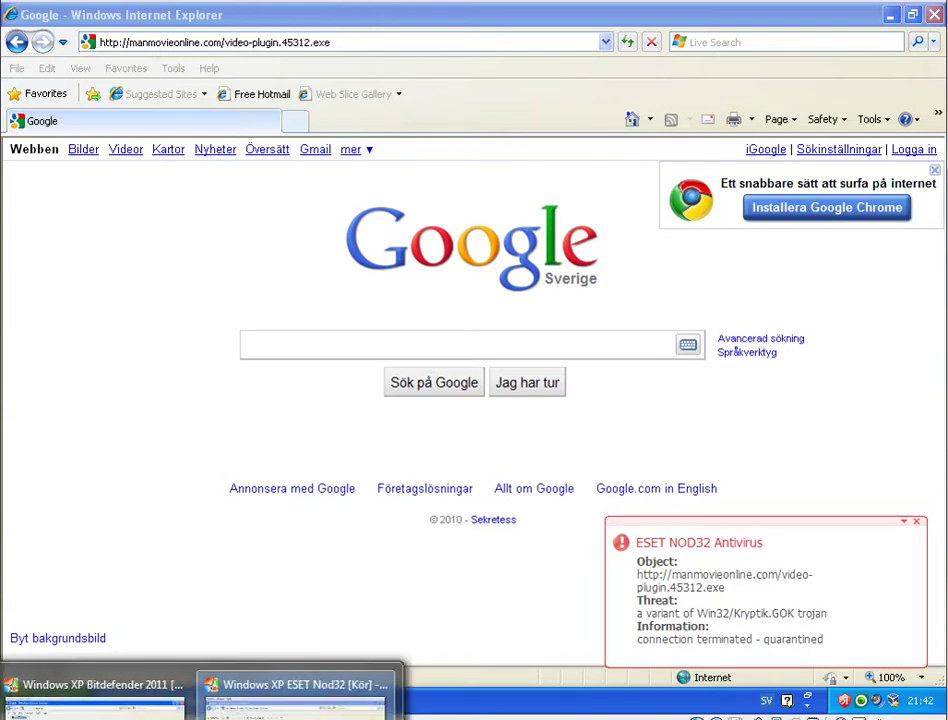
pyautogui.click(106, 688)
pyautogui.click(219, 44)
pyautogui.rightClick(222, 50)
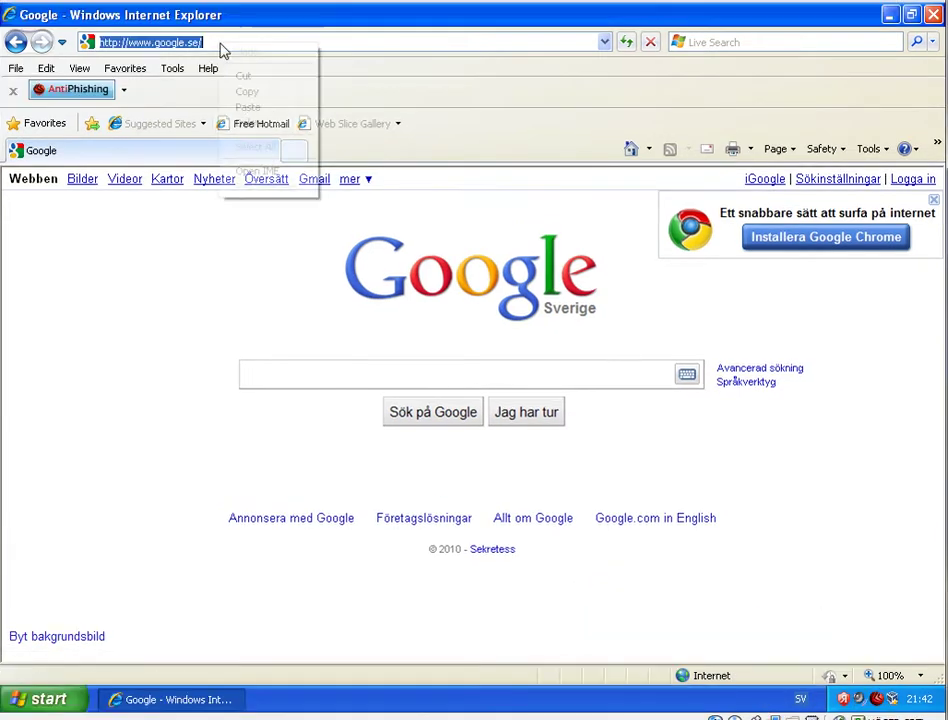
pyautogui.click(241, 101)
pyautogui.press('Return')
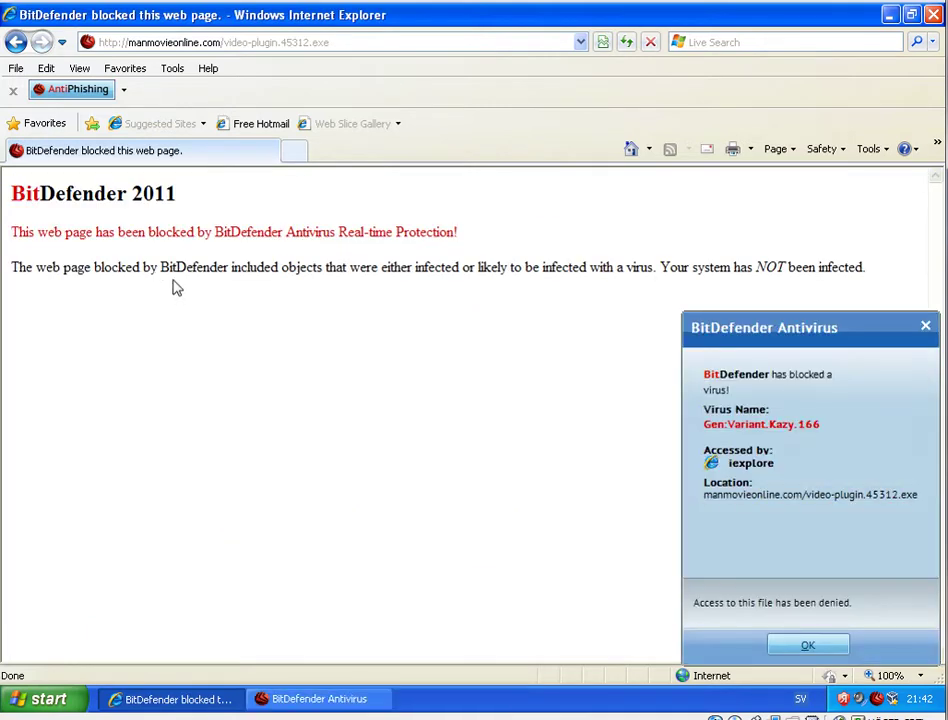
pyautogui.click(830, 650)
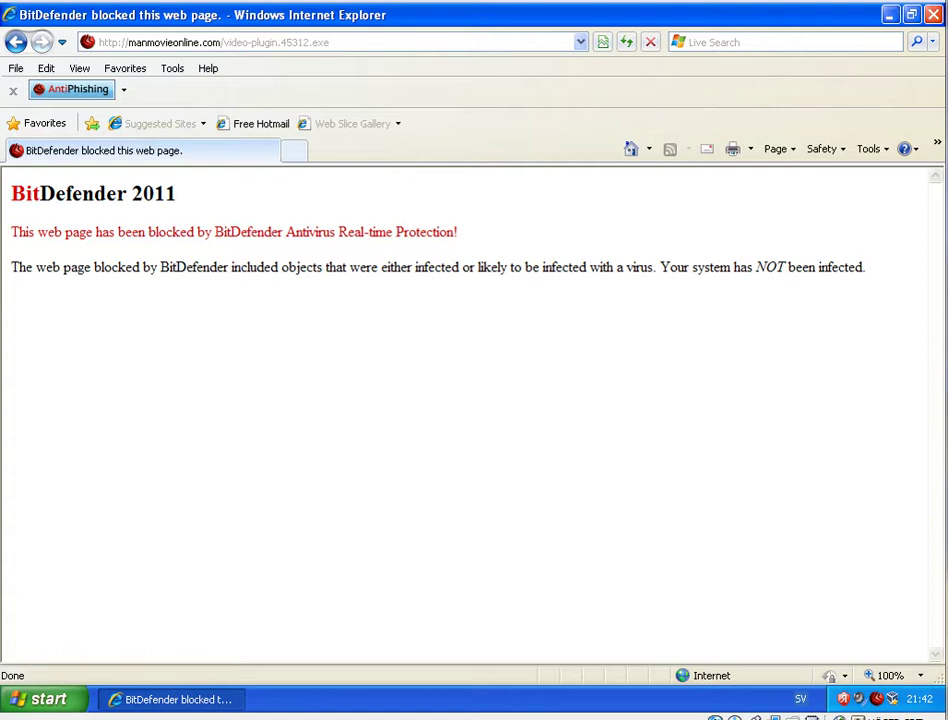
# - Copy the media-l-file.org/crack/Serial.Adobe_After_Effects_CS5.45303.exe link, open it in the NOD32 machine's browser and choose to run the download
pyautogui.rightClick(144, 568)
pyautogui.press('Escape')
pyautogui.rightClick(137, 567)
pyautogui.click(206, 632)
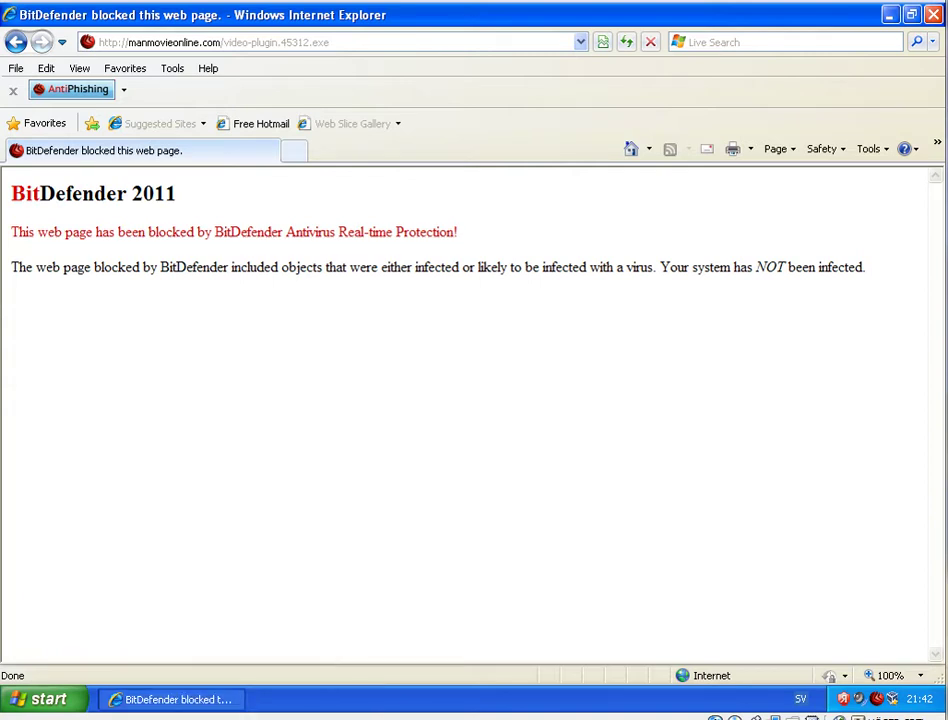
pyautogui.moveTo(200, 716)
pyautogui.click(295, 705)
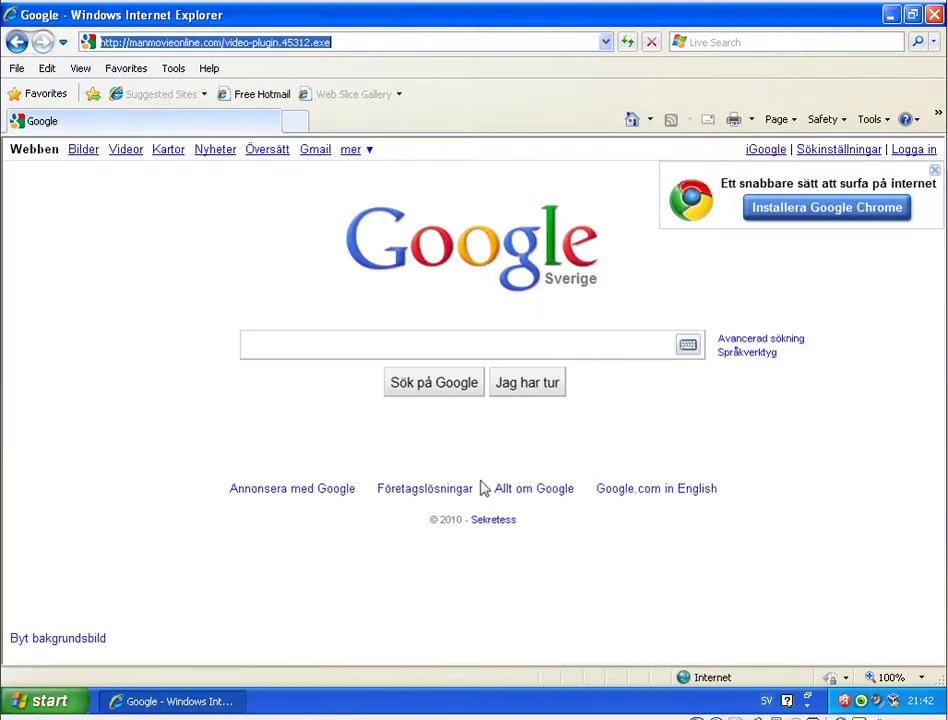
pyautogui.rightClick(343, 46)
pyautogui.click(372, 110)
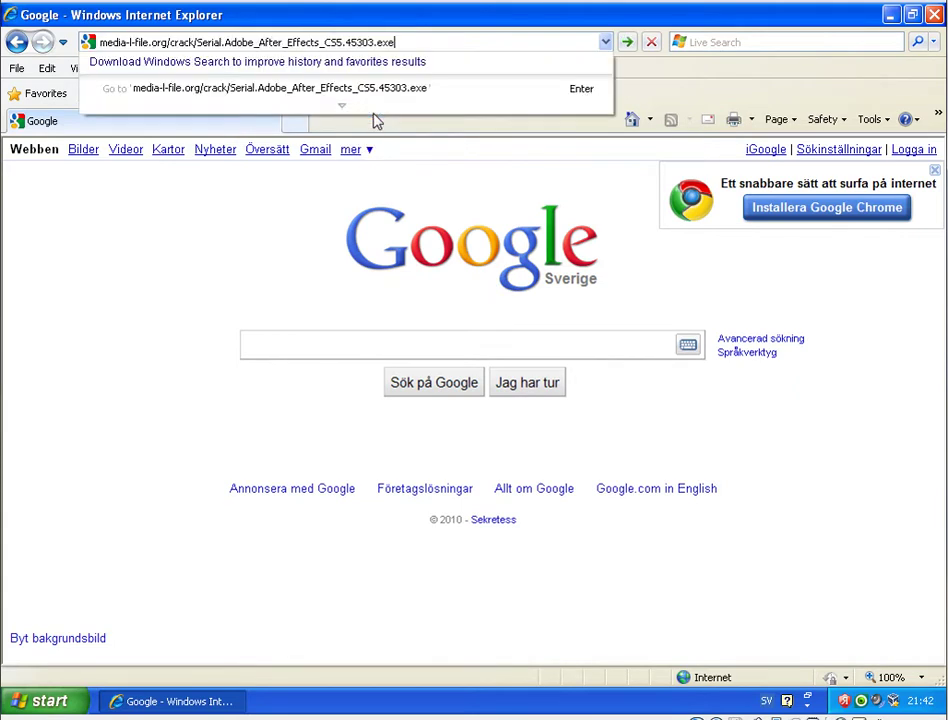
pyautogui.press('Return')
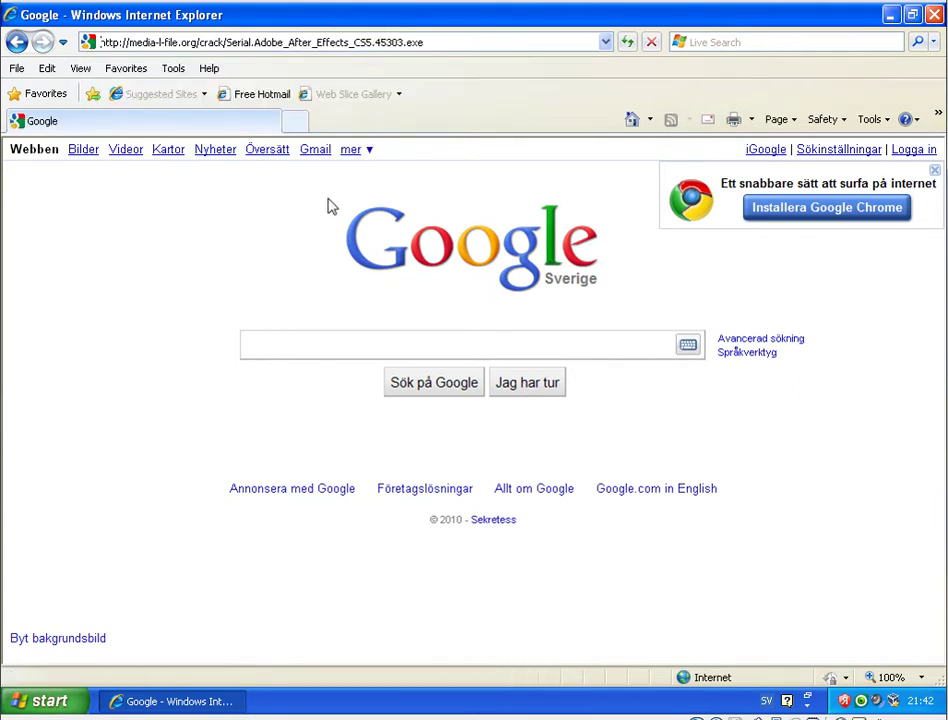
pyautogui.click(312, 700)
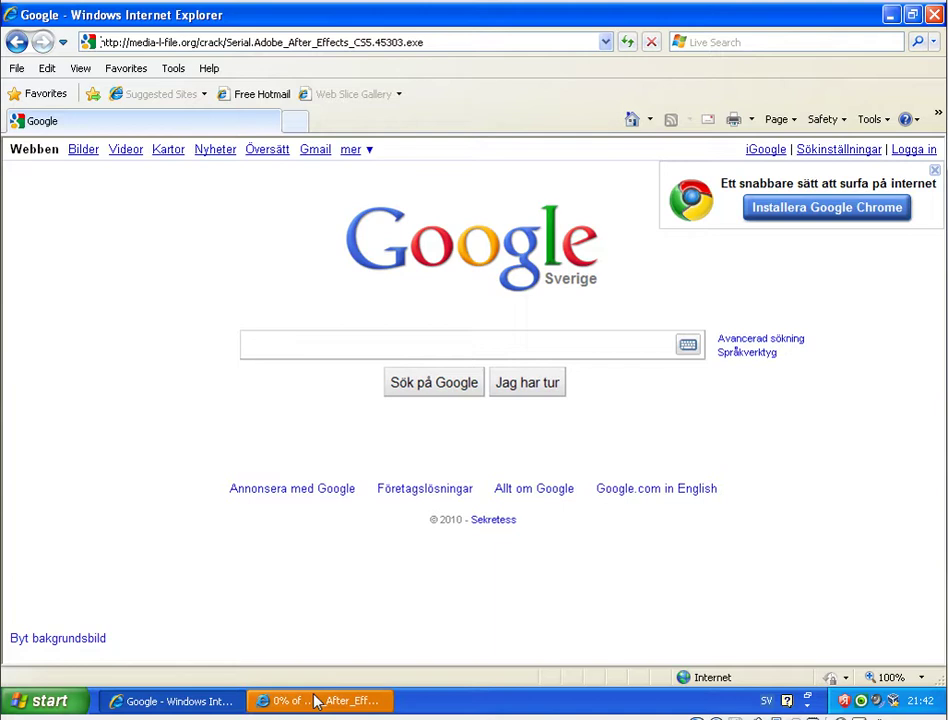
pyautogui.click(452, 370)
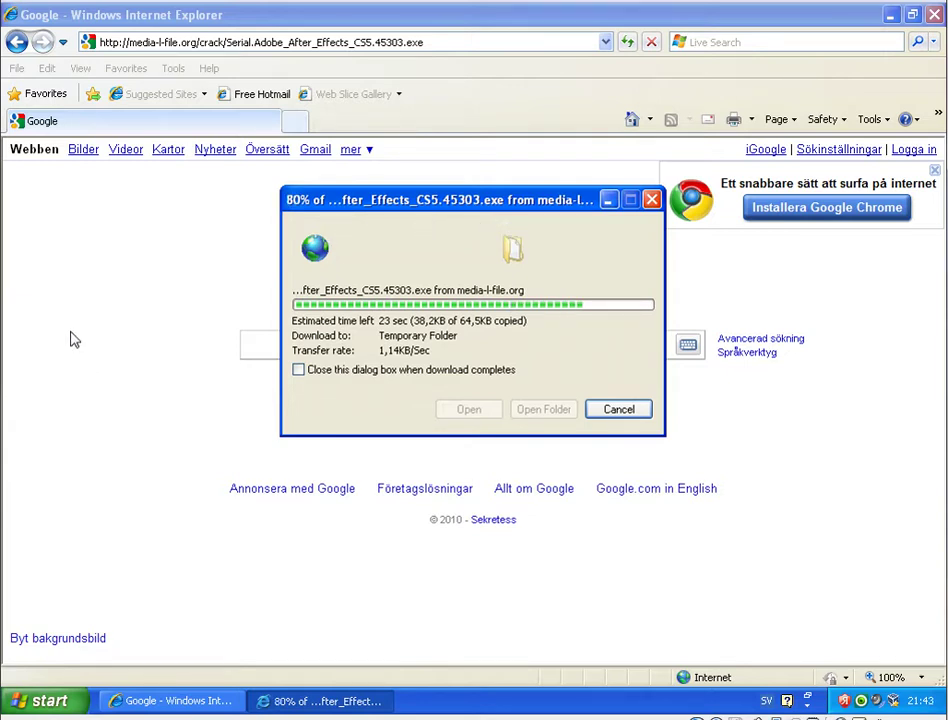
# - Launch Process Explorer in the NOD32 machine, sort by process name, and examine the memory use of egui.exe and ekrn.exe before closing it
pyautogui.click(891, 17)
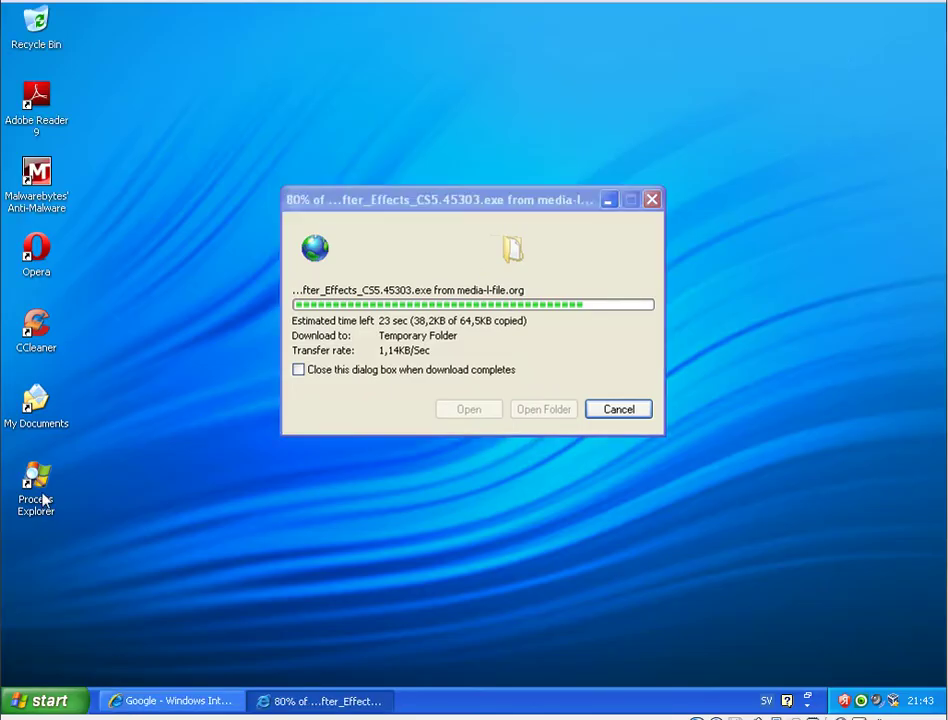
pyautogui.click(520, 300)
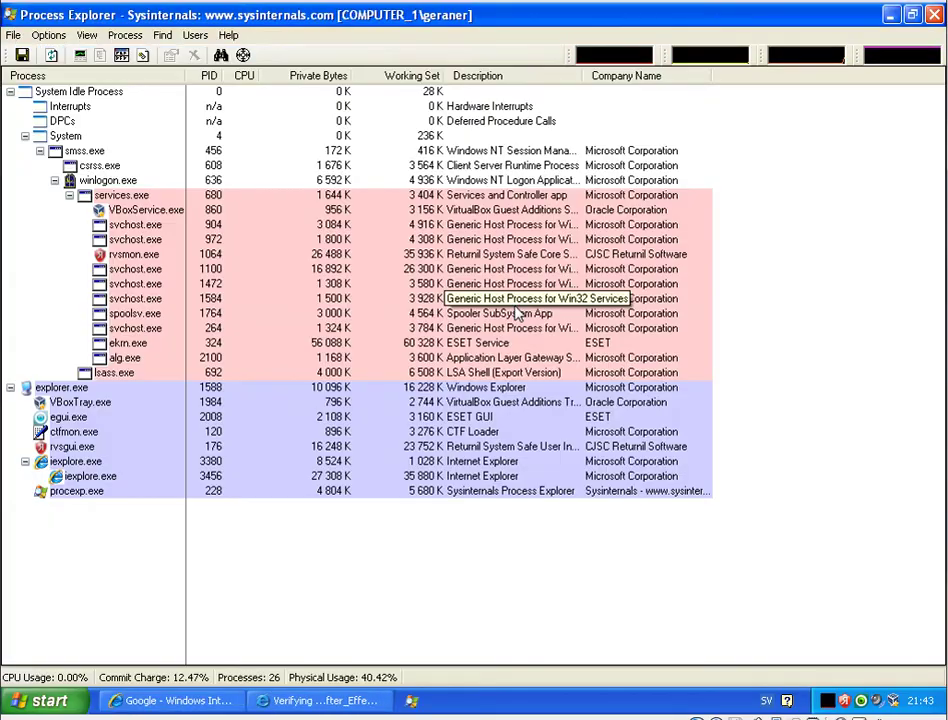
pyautogui.click(520, 302)
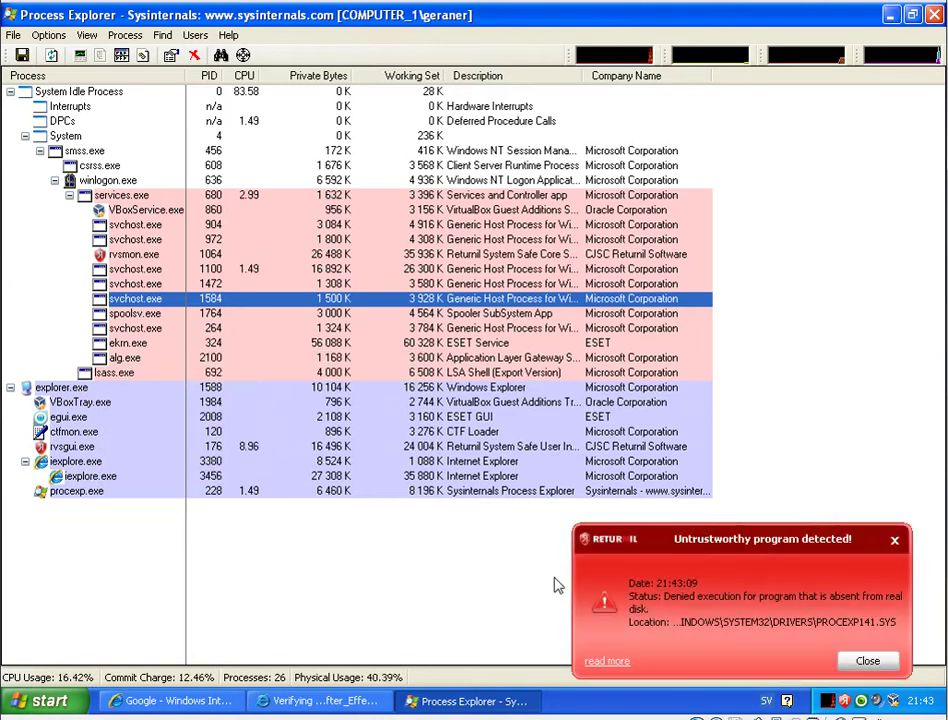
pyautogui.click(868, 662)
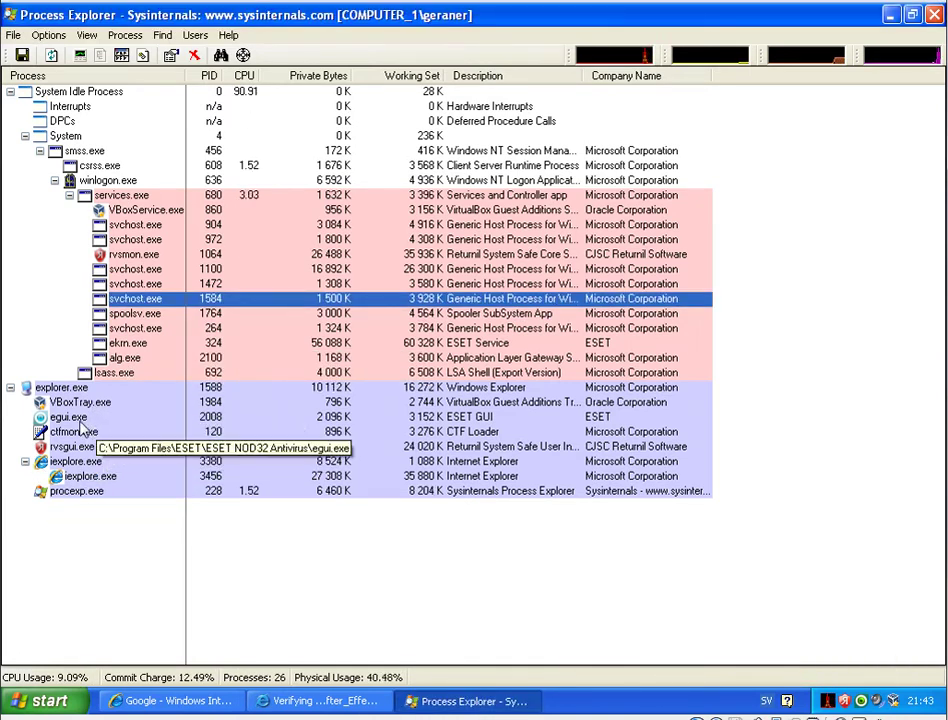
pyautogui.click(75, 417)
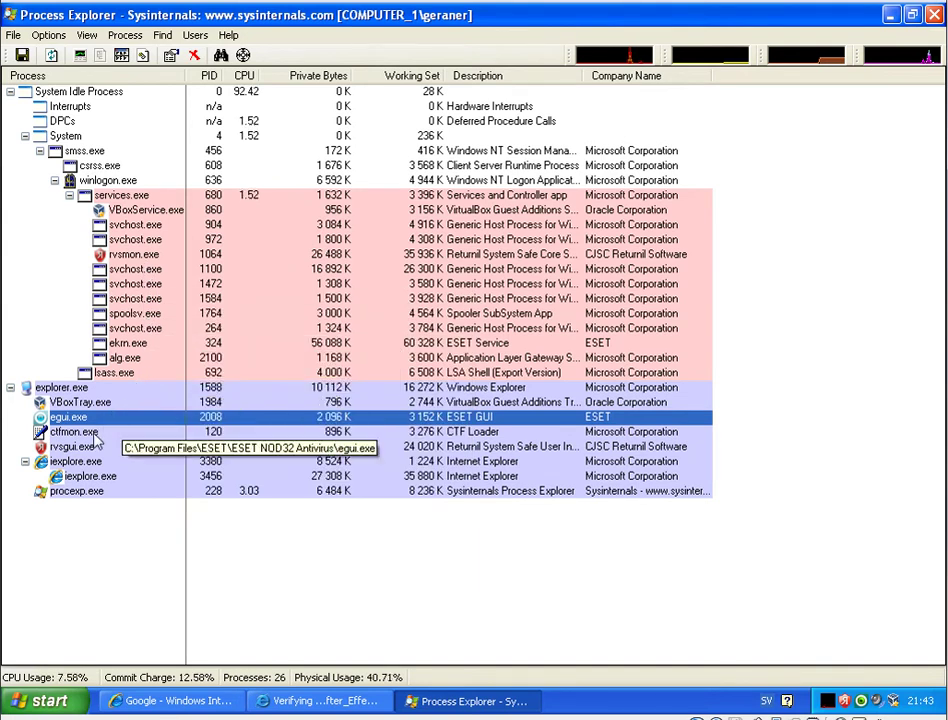
pyautogui.click(120, 76)
pyautogui.click(62, 166)
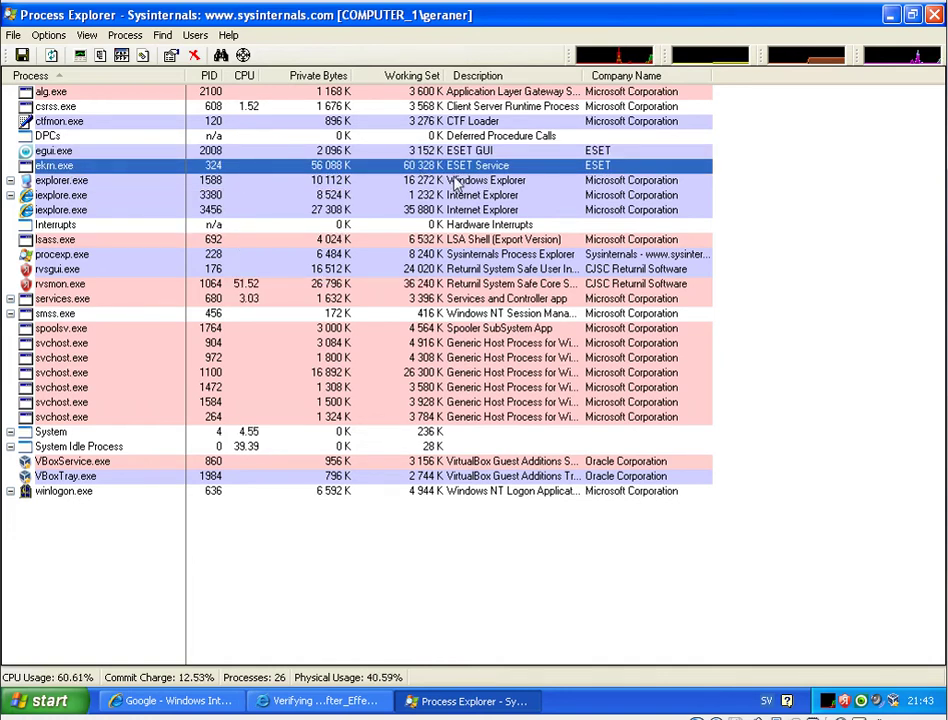
pyautogui.click(934, 16)
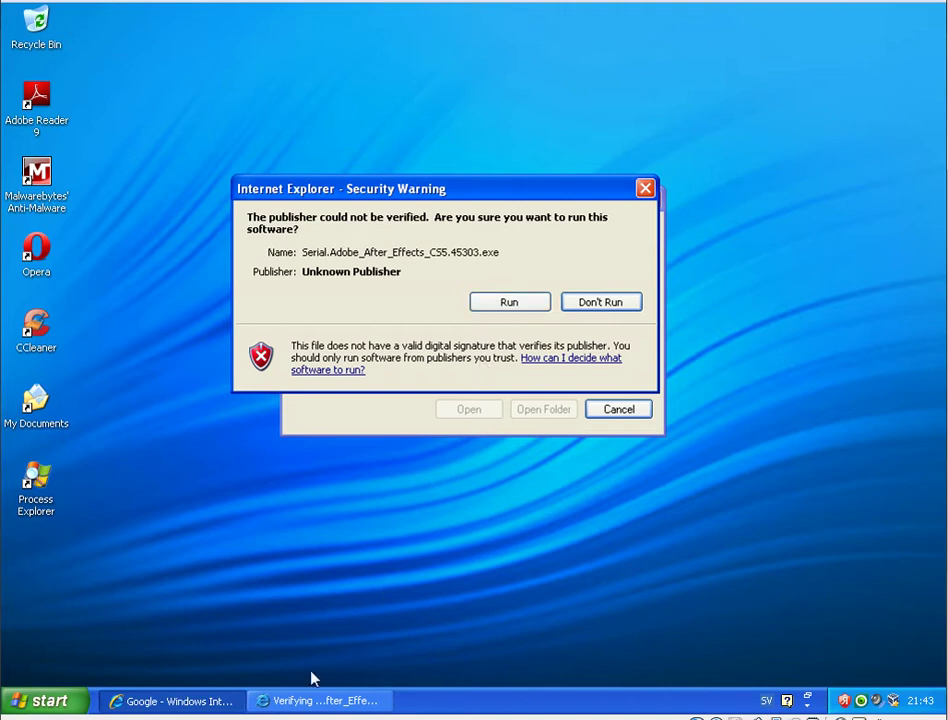
# - Inspect the BitDefender machine's processes in Process Explorer sorted by company name, and return to its browser
pyautogui.moveTo(197, 716)
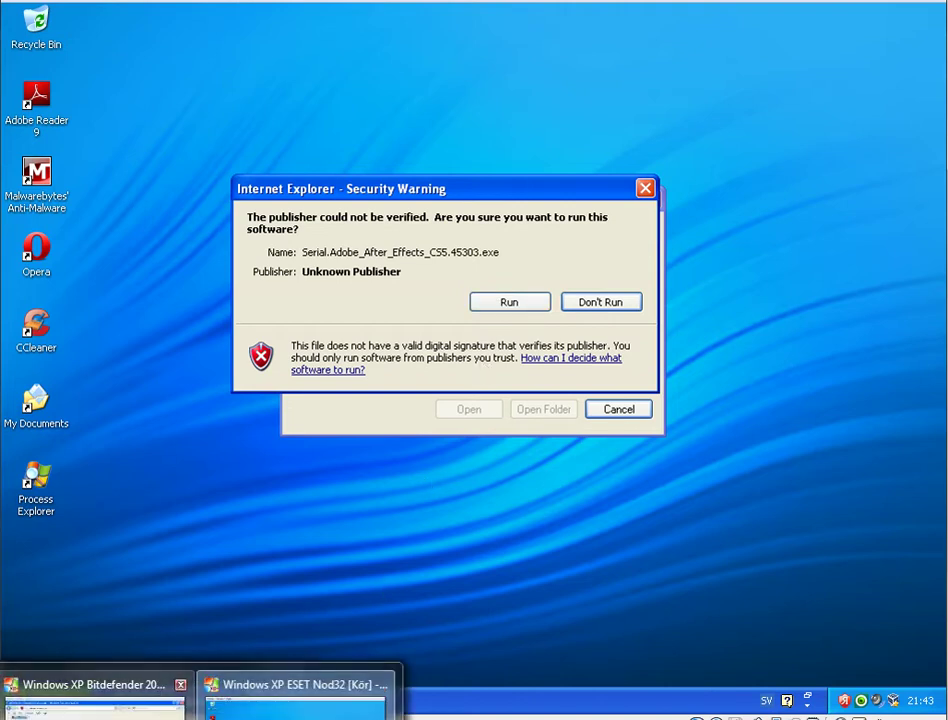
pyautogui.click(95, 705)
pyautogui.click(889, 15)
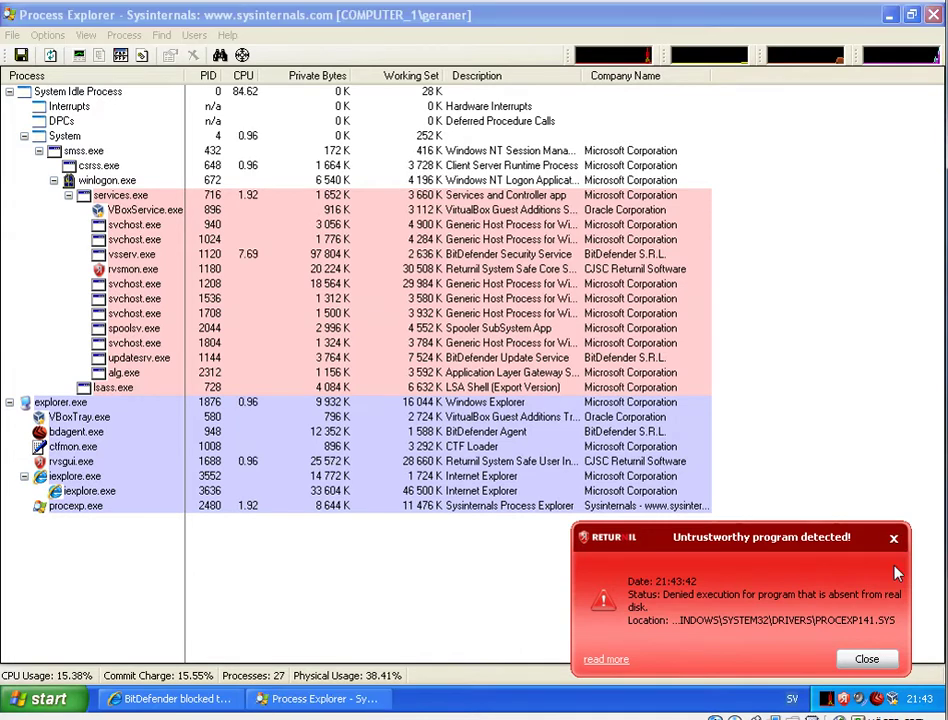
pyautogui.click(867, 658)
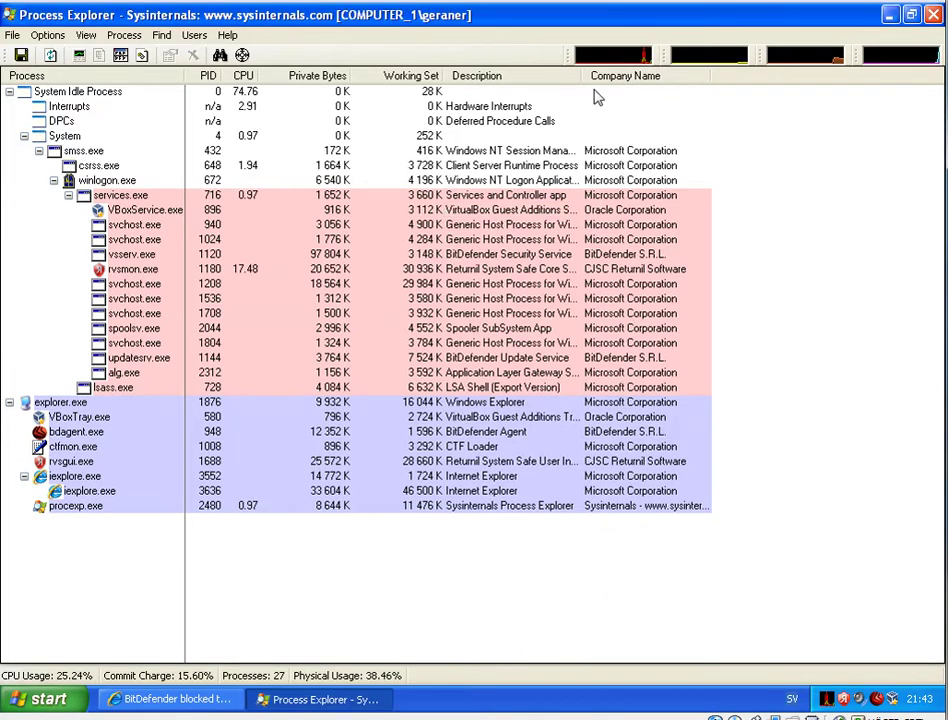
pyautogui.click(614, 80)
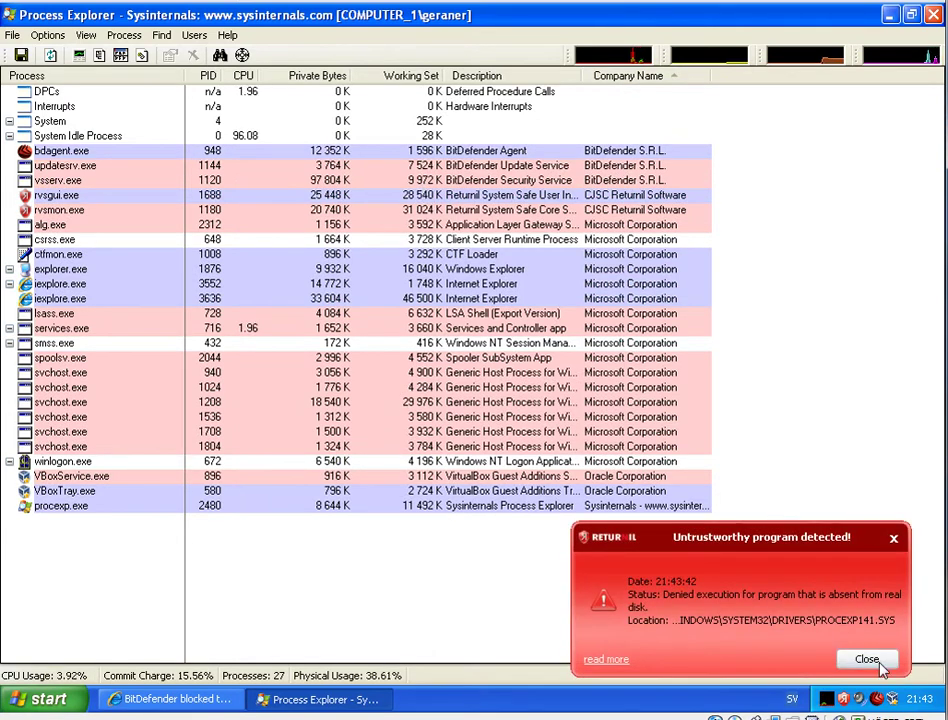
pyautogui.click(878, 664)
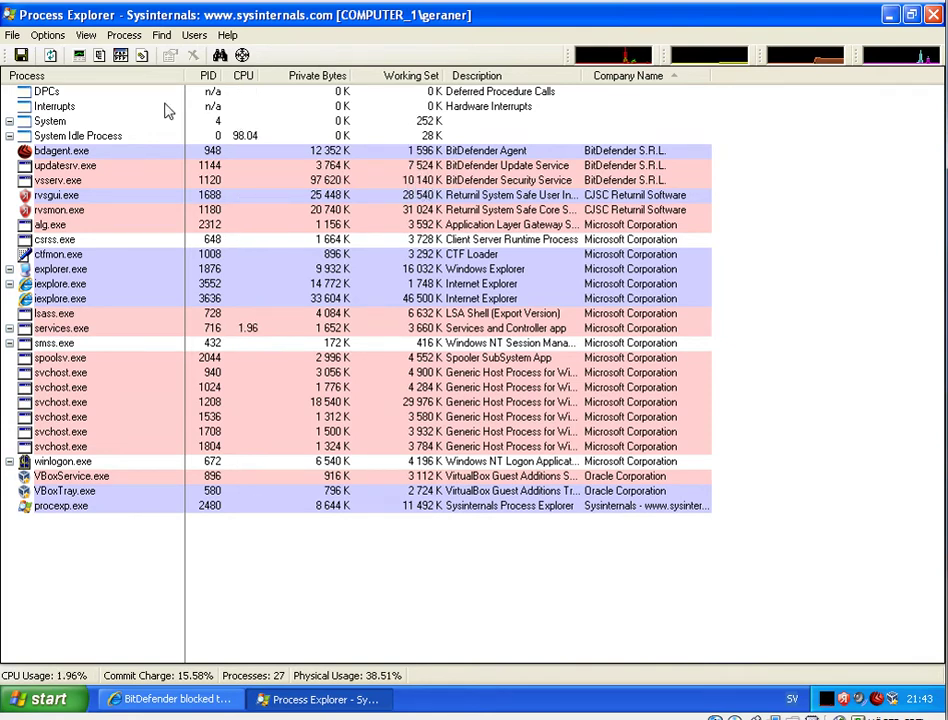
pyautogui.click(889, 15)
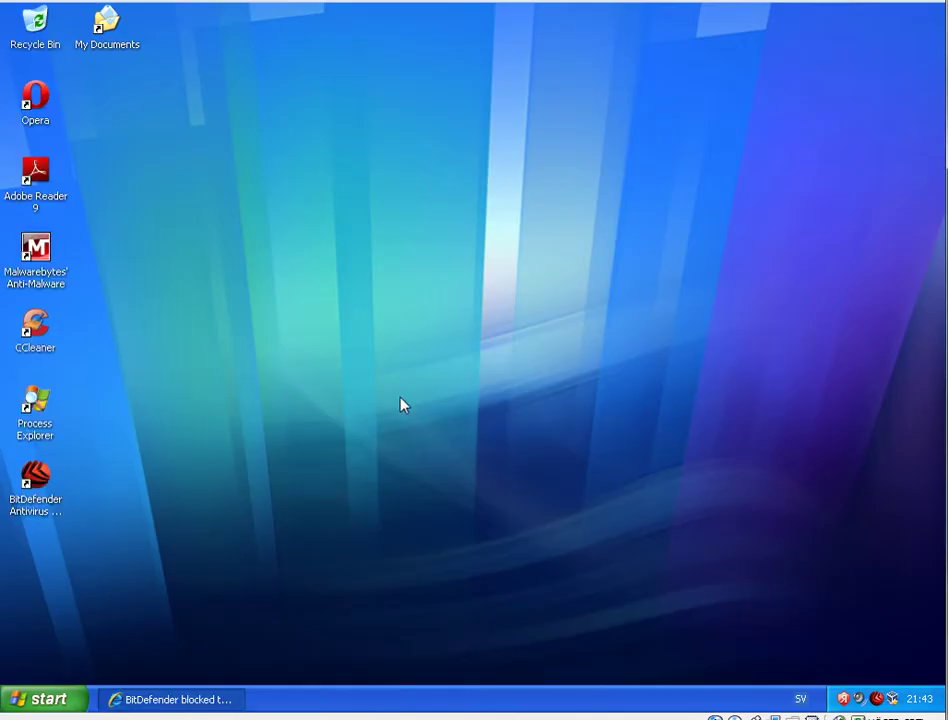
pyautogui.click(171, 704)
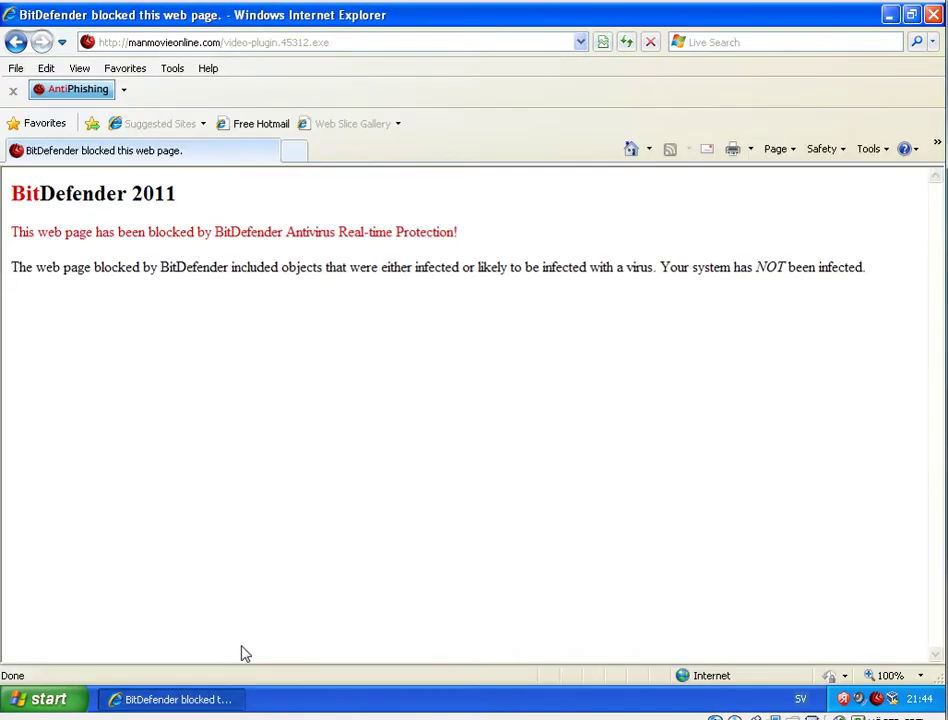
pyautogui.moveTo(196, 716)
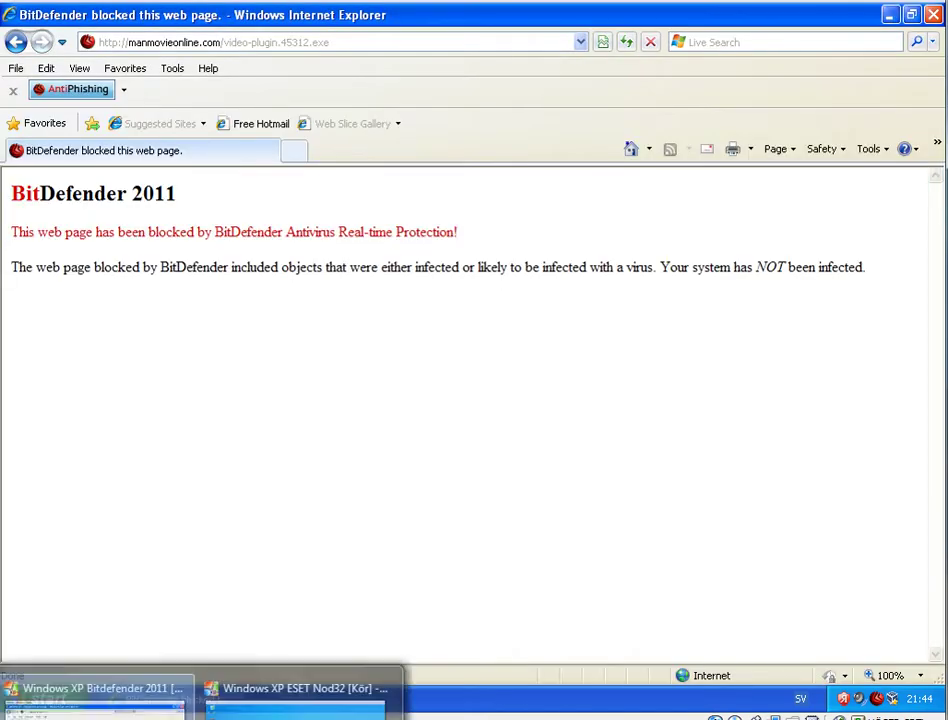
pyautogui.click(295, 702)
pyautogui.click(513, 300)
pyautogui.click(511, 301)
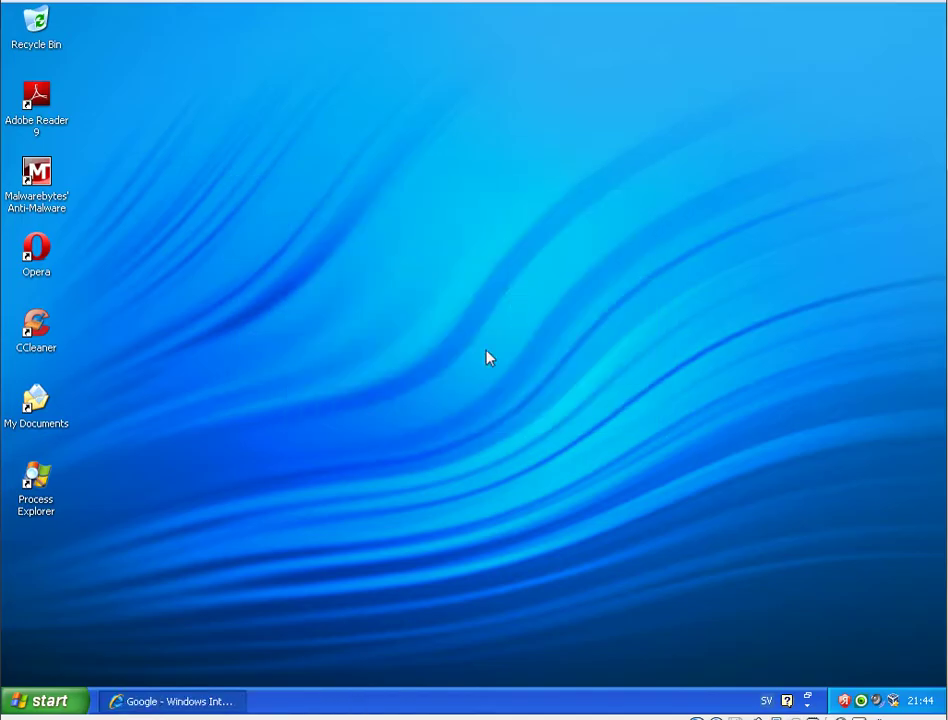
pyautogui.rightClick(379, 385)
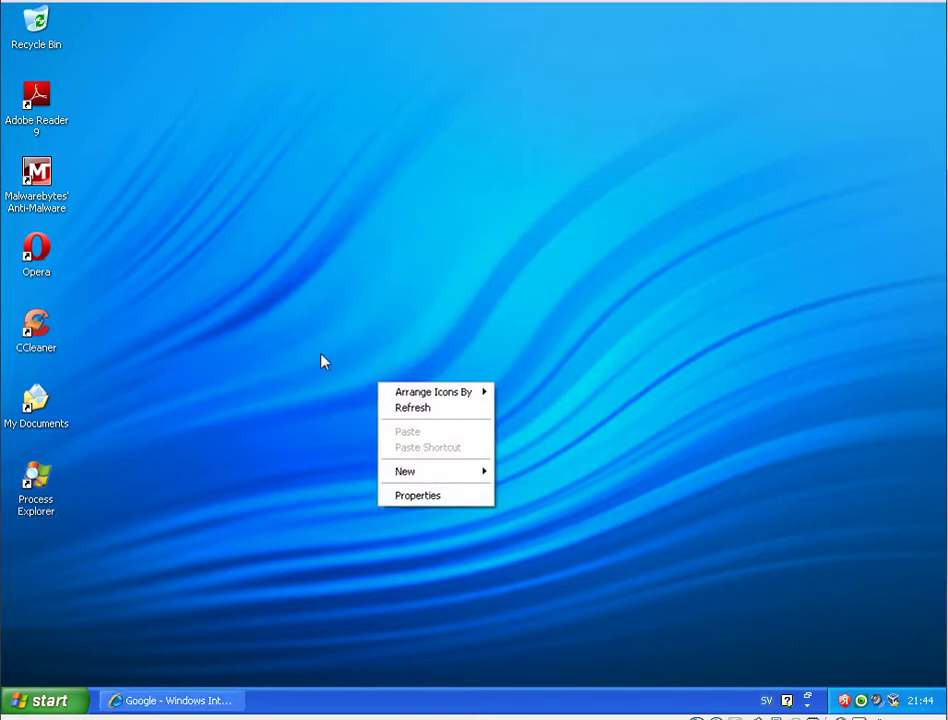
pyautogui.click(309, 341)
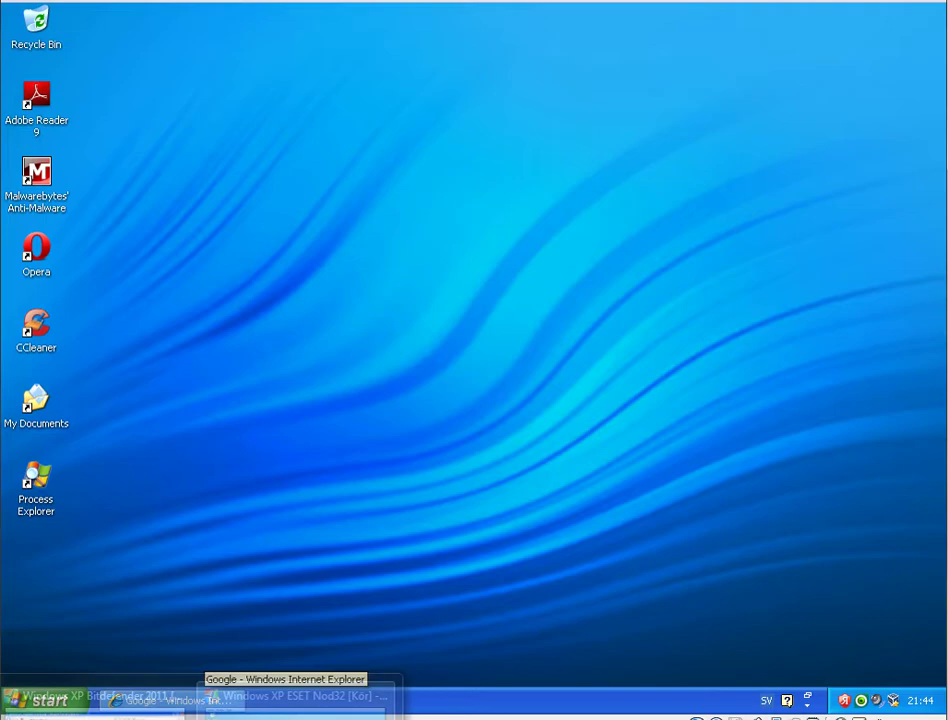
# - Switch to the BitDefender machine and open the copied media-l-file.org/crack/Serial.Adobe_After_Effects_CS5.45303.exe link in its browser
pyautogui.click(95, 700)
pyautogui.click(273, 44)
pyautogui.rightClick(272, 48)
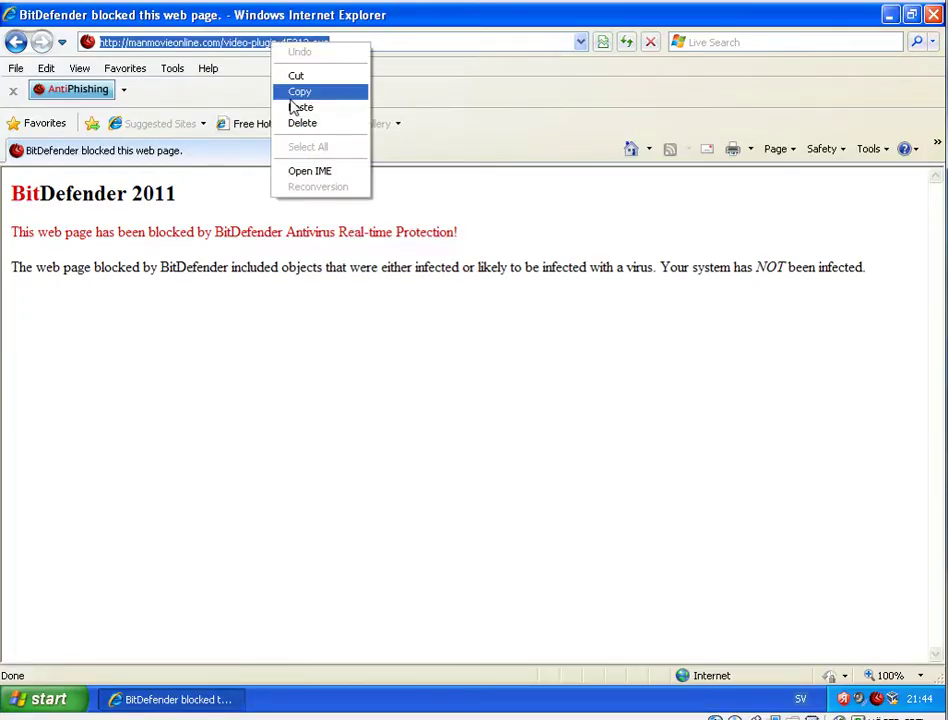
pyautogui.click(299, 107)
pyautogui.press('Return')
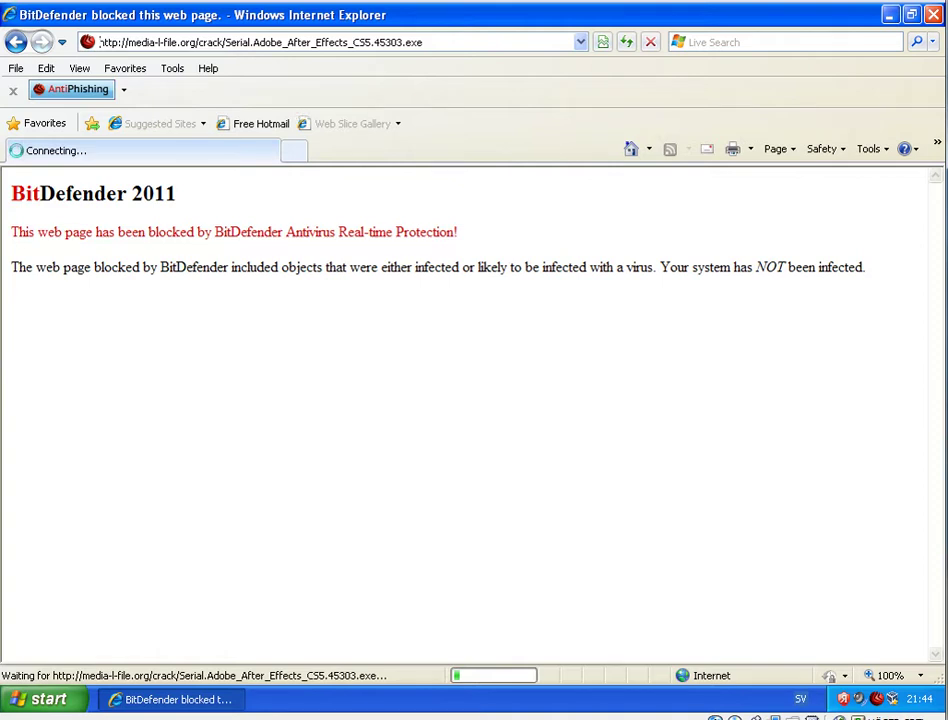
# - Copy the varvavabest.com/bot.exe link, dismiss BitDefender's virus alert, and open the link in the NOD32 machine's browser
pyautogui.rightClick(152, 719)
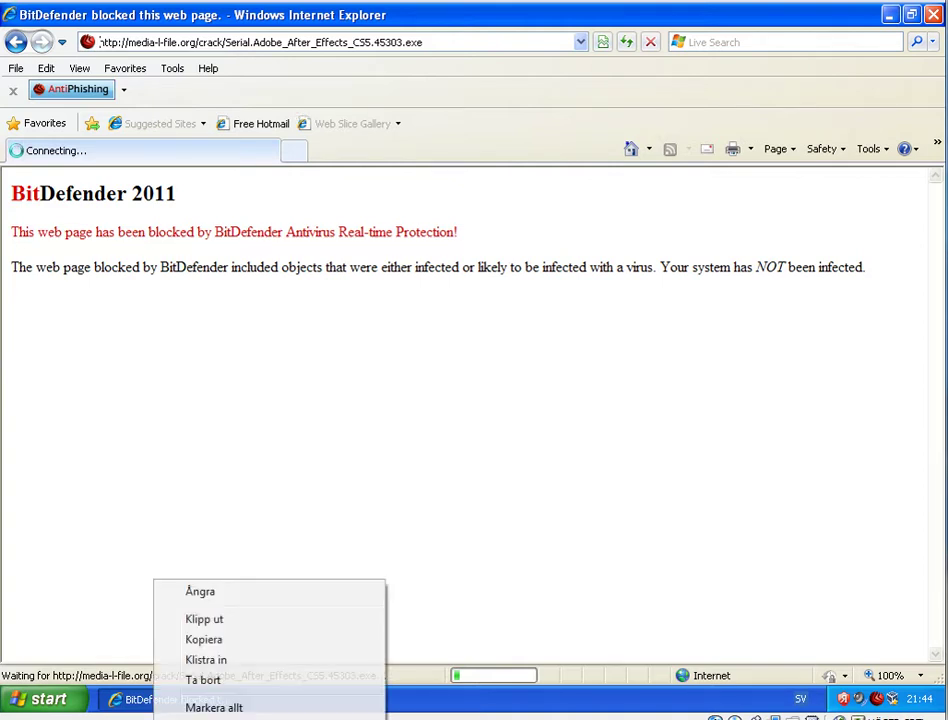
pyautogui.click(233, 639)
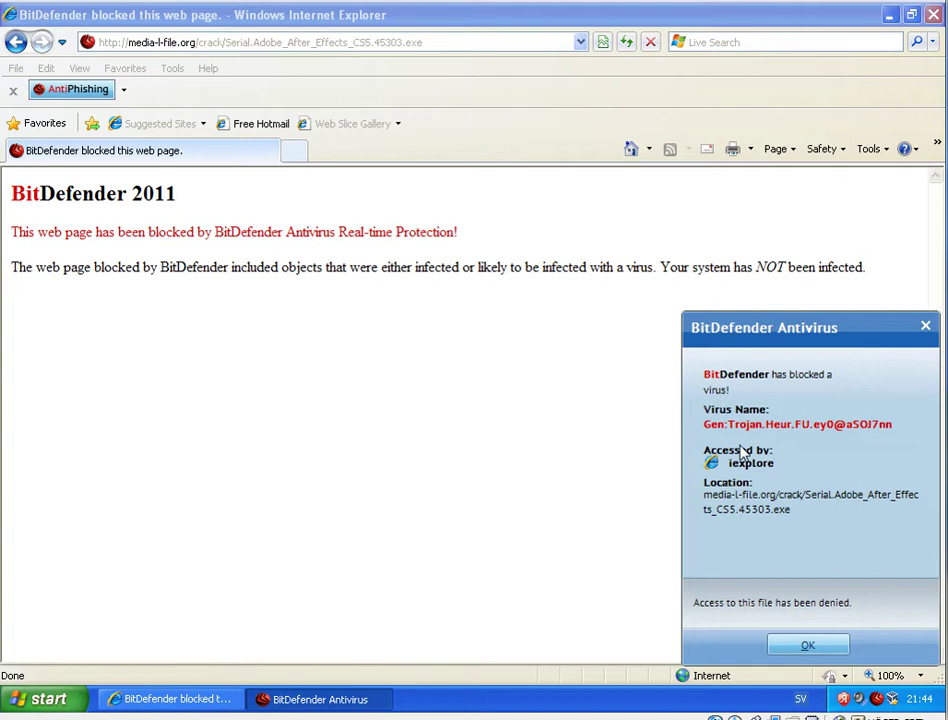
pyautogui.click(810, 646)
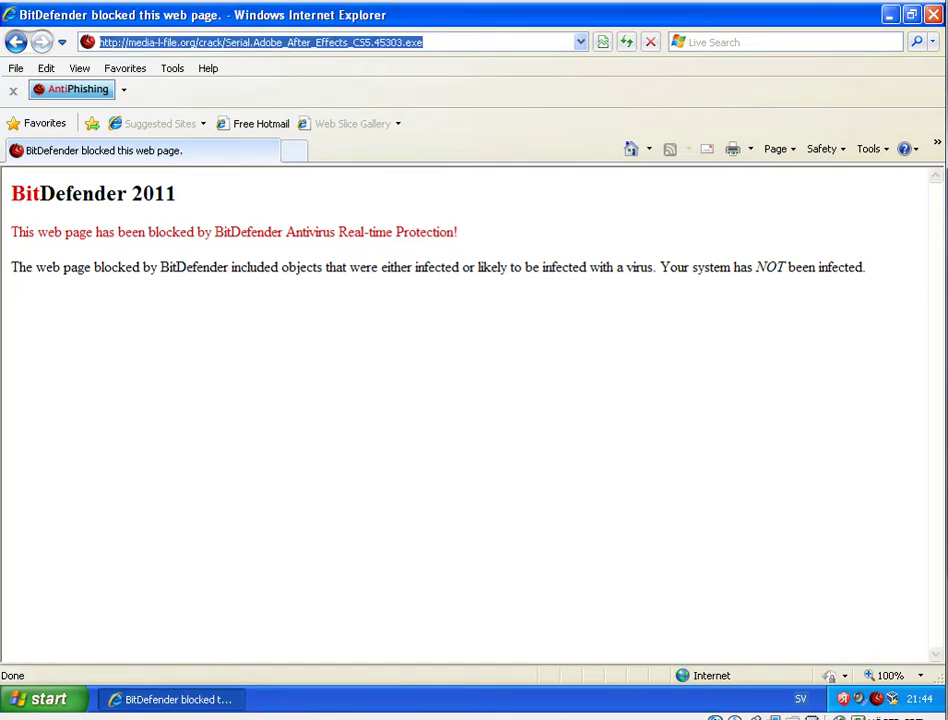
pyautogui.moveTo(200, 716)
pyautogui.click(353, 699)
pyautogui.click(198, 702)
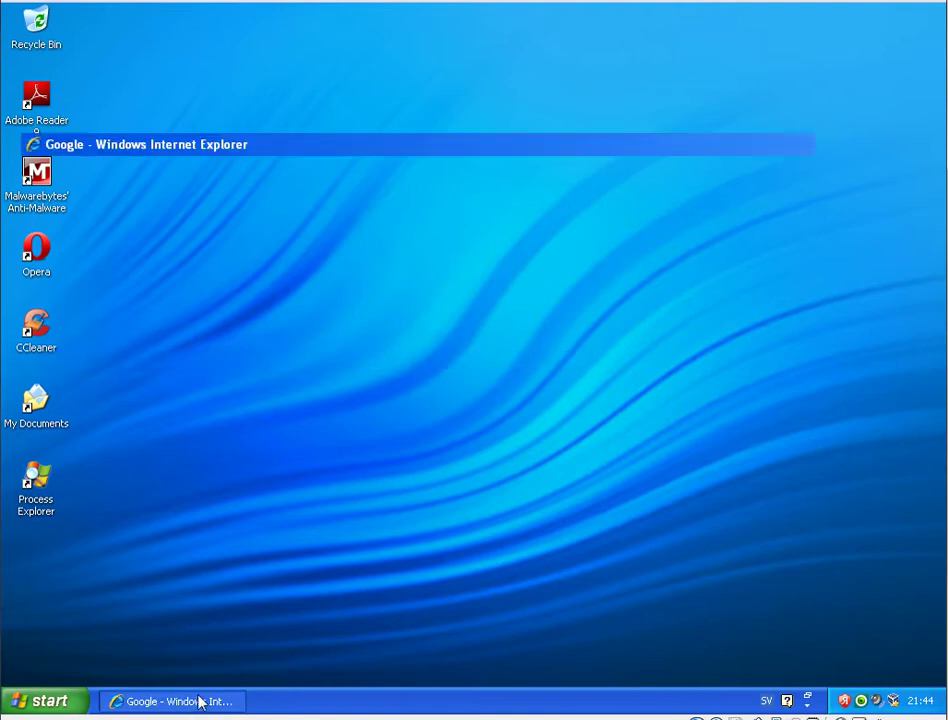
pyautogui.rightClick(358, 46)
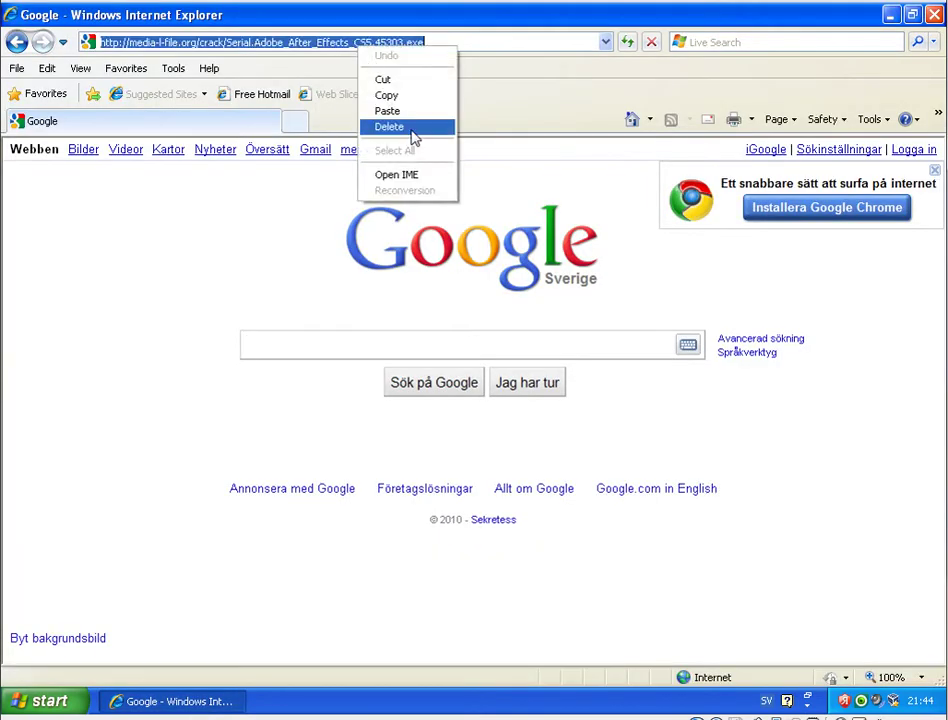
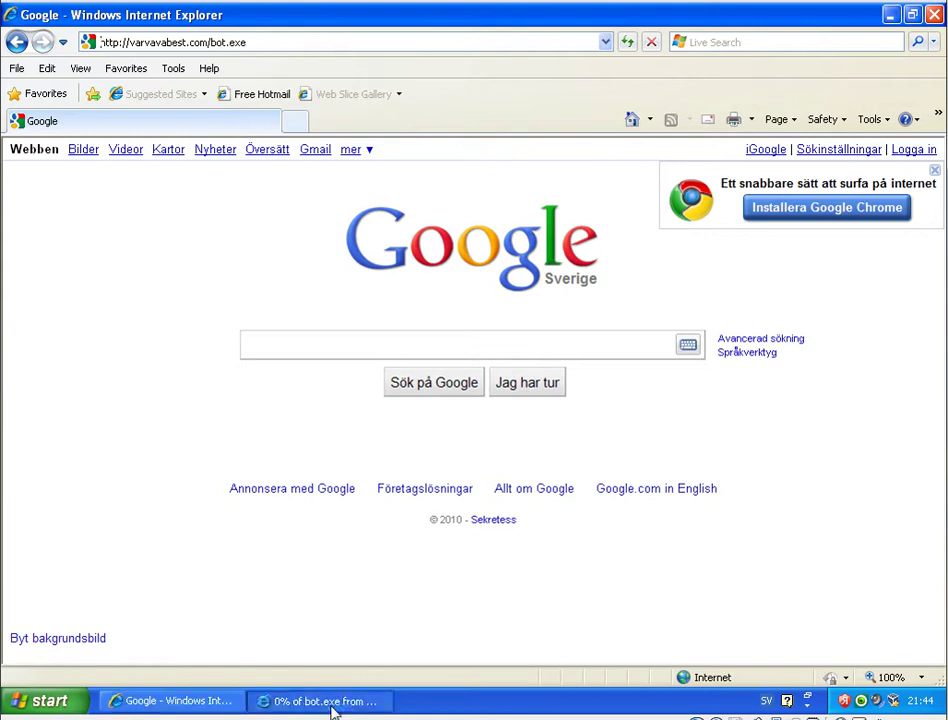
# - Choose to run the bot.exe download in the NOD32 machine and dismiss the download error
pyautogui.click(332, 703)
pyautogui.click(452, 370)
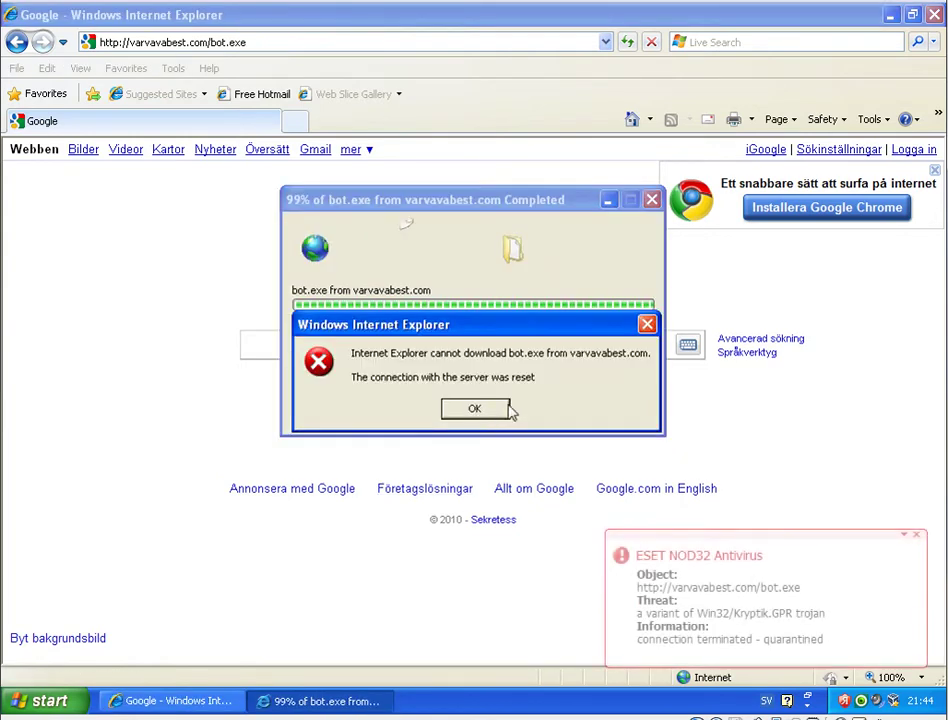
pyautogui.click(496, 411)
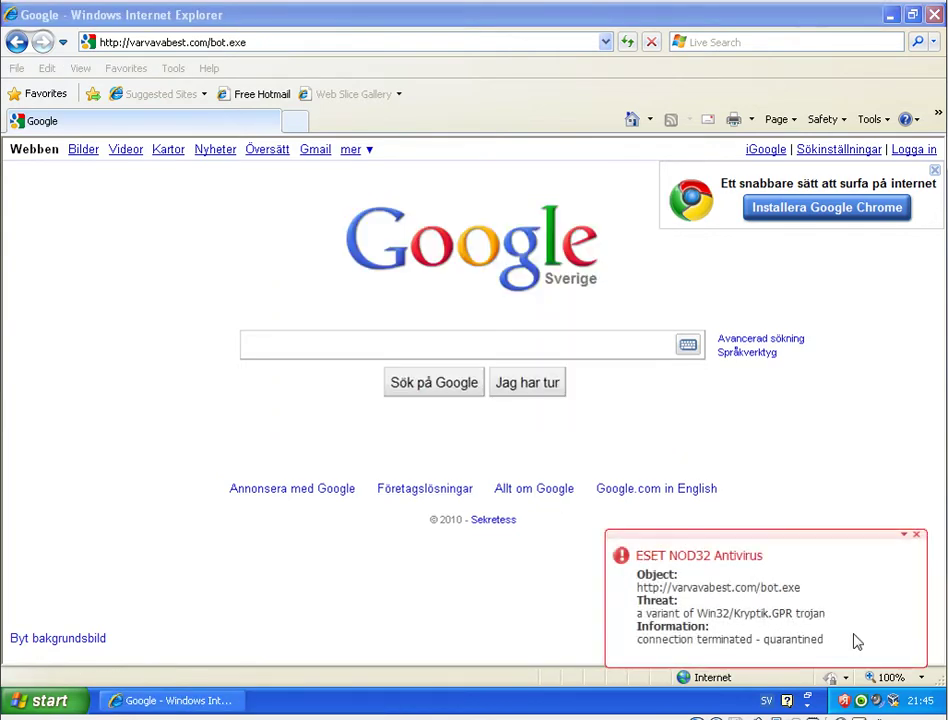
# - Switch to the BitDefender machine, open the same varvavabest.com/bot.exe link in its browser, and dismiss the virus alert
pyautogui.moveTo(196, 718)
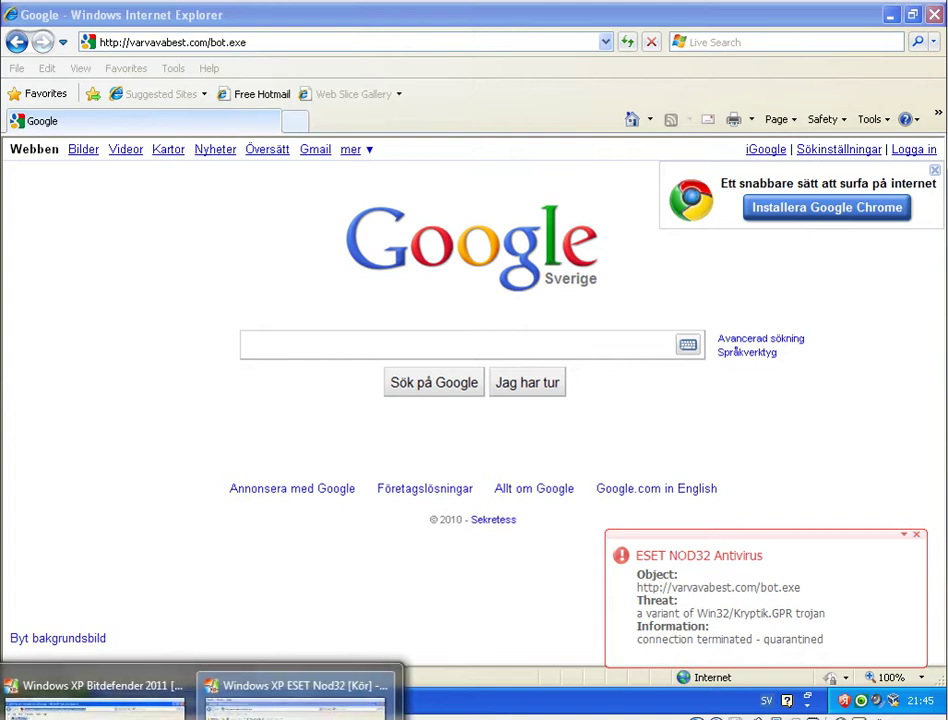
pyautogui.click(95, 708)
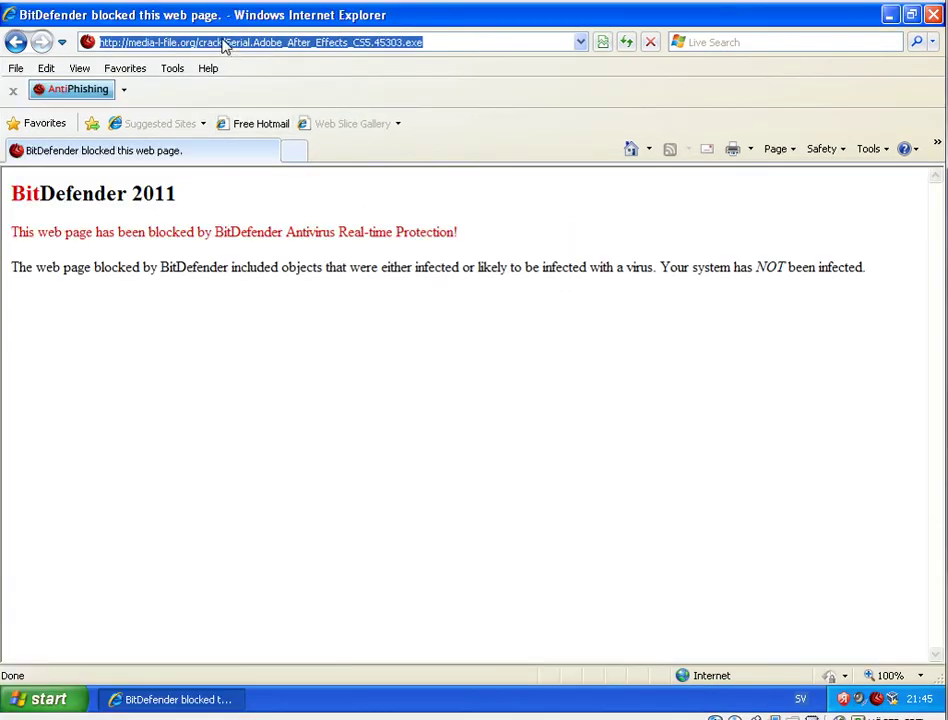
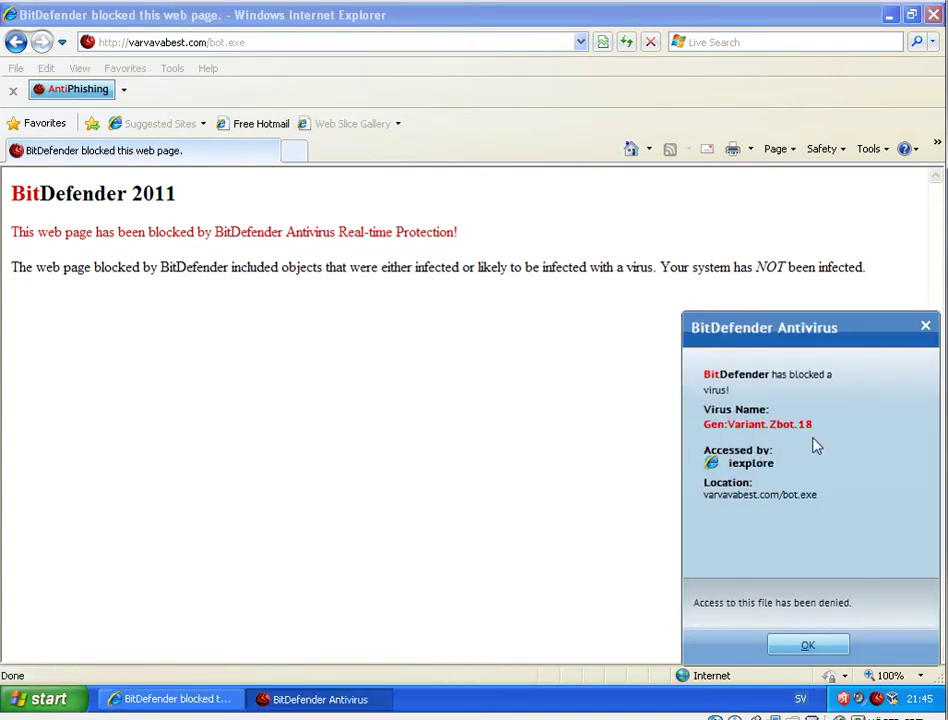
pyautogui.click(836, 645)
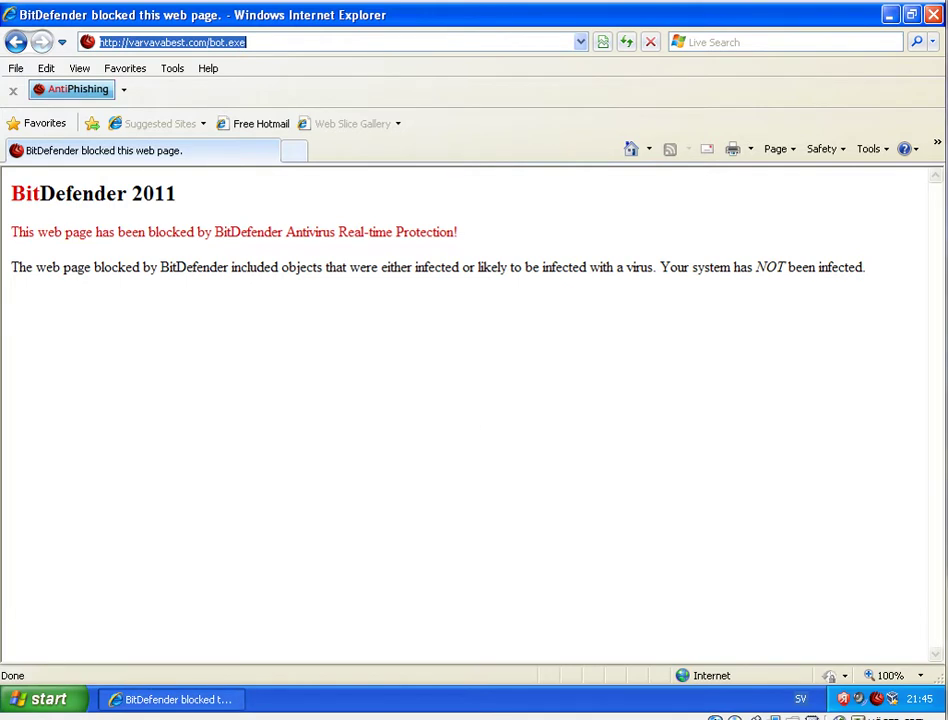
# - Copy the googletoday.net/todayexe/today.exe link from the host's list and open it in the NOD32 machine's browser
pyautogui.rightClick(127, 719)
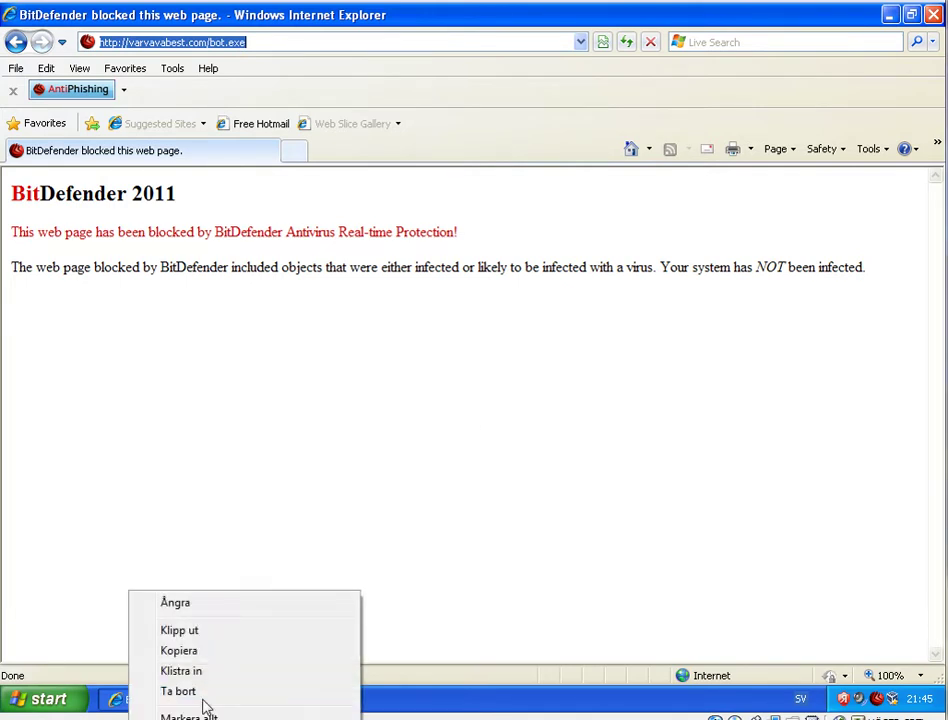
pyautogui.click(205, 656)
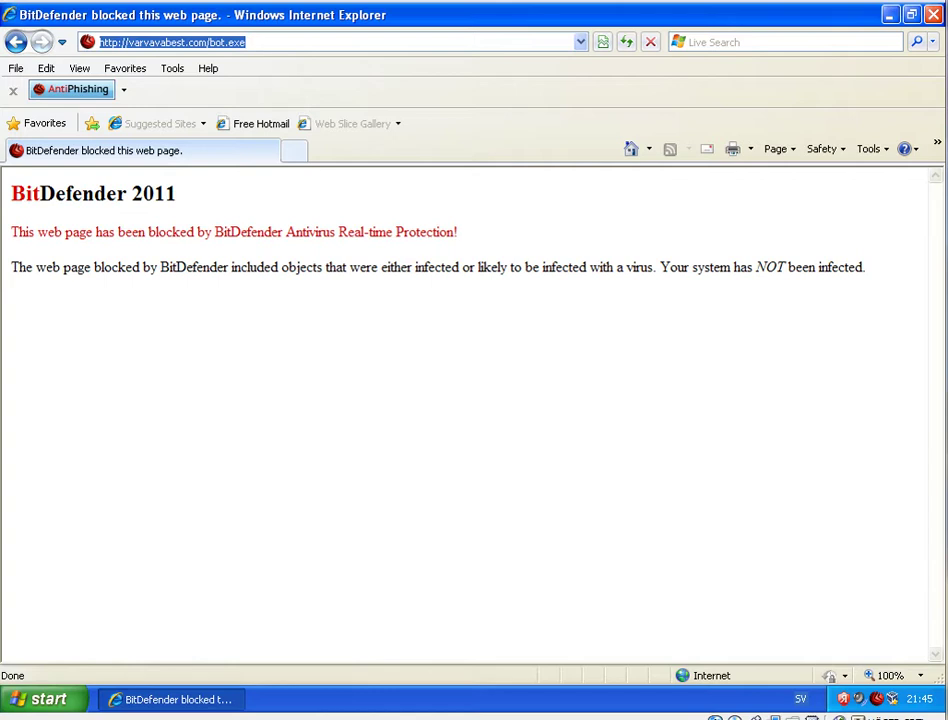
pyautogui.moveTo(195, 719)
pyautogui.click(295, 700)
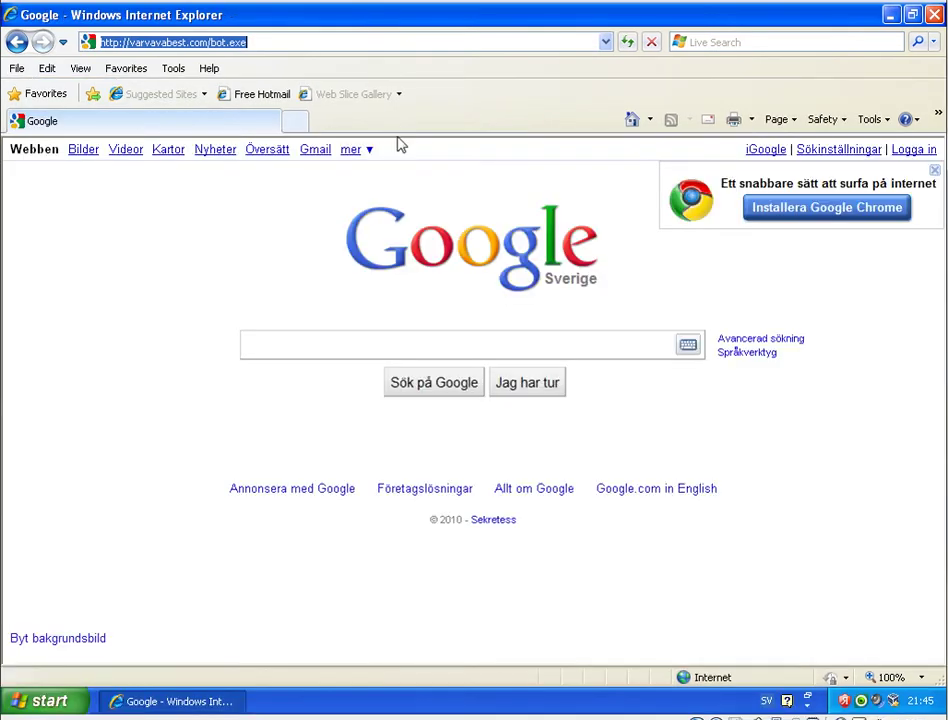
pyautogui.rightClick(382, 52)
pyautogui.click(430, 108)
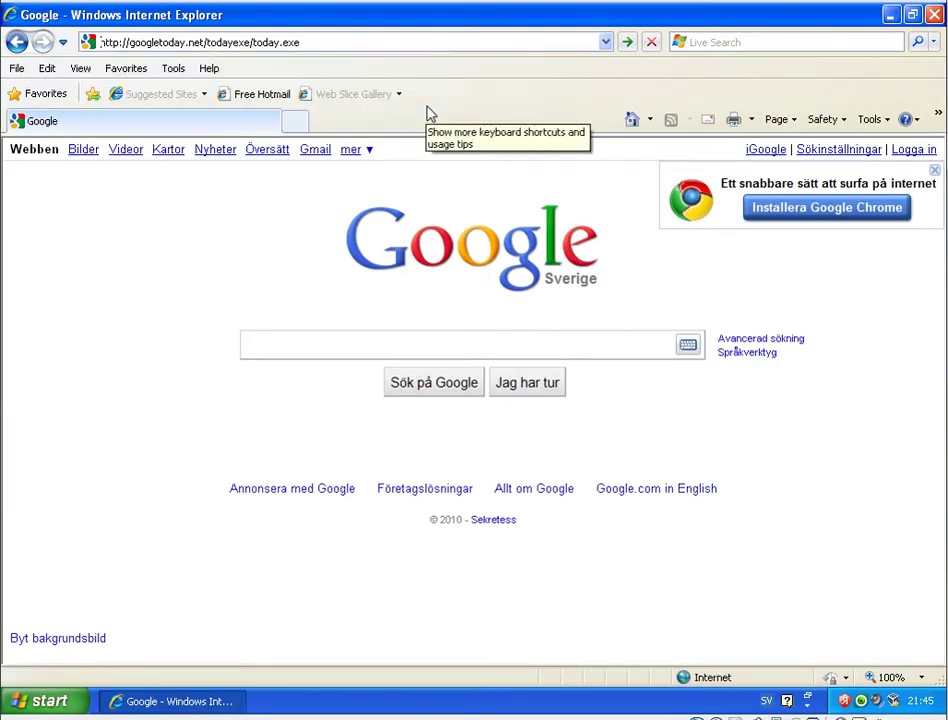
pyautogui.press('Return')
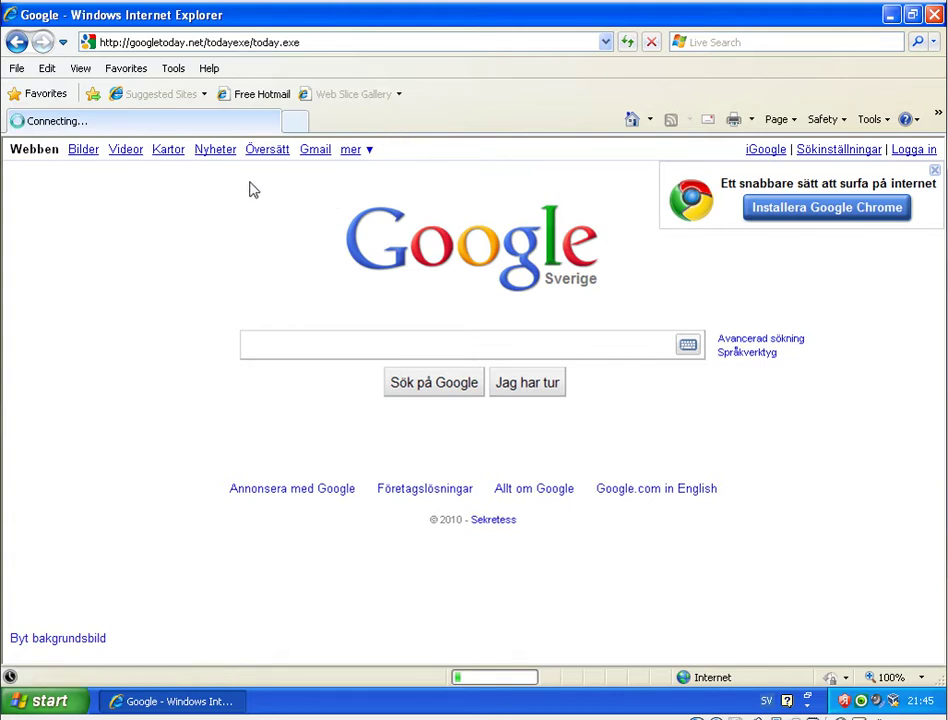
# - Choose to run the today.exe download in the NOD32 machine and close the download windows
pyautogui.click(360, 700)
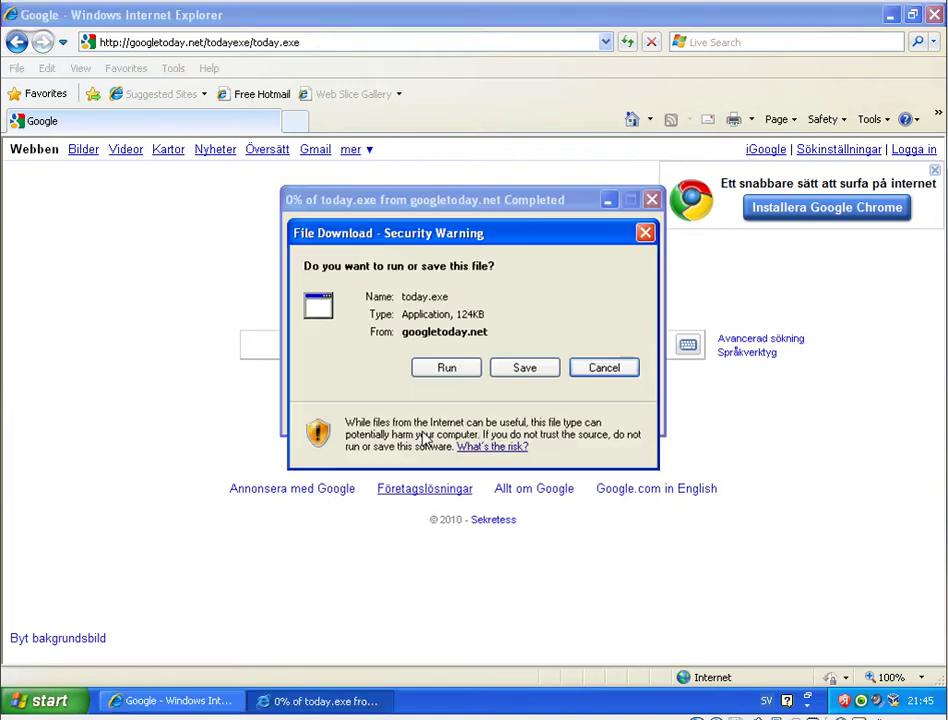
pyautogui.click(427, 367)
pyautogui.click(449, 412)
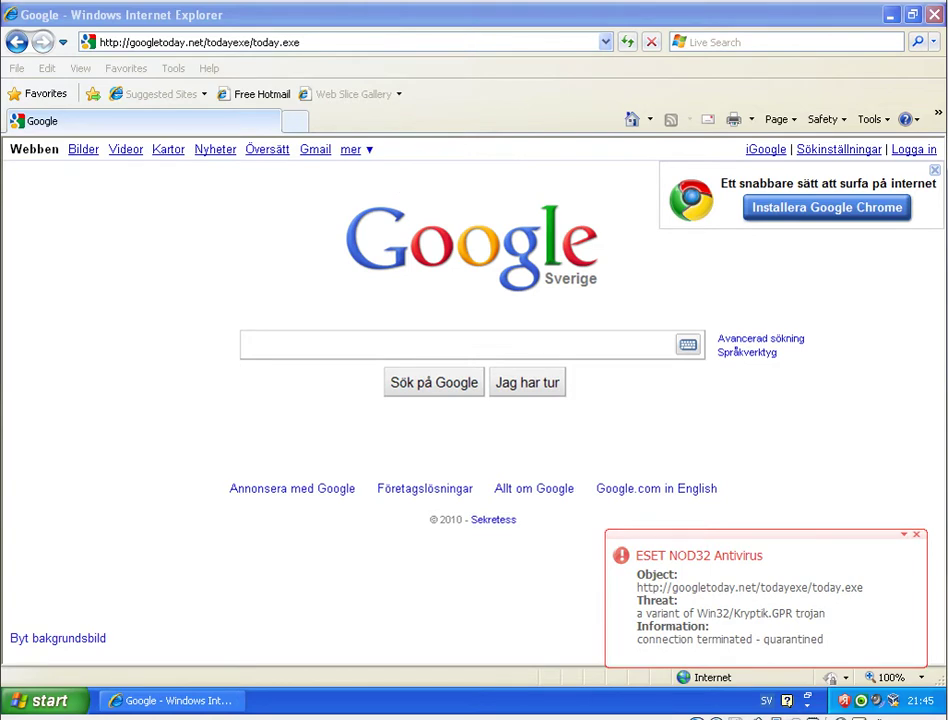
# - Switch to the BitDefender machine, open the same googletoday.net/todayexe/today.exe link in its browser, and dismiss the virus alert
pyautogui.moveTo(195, 716)
pyautogui.click(93, 700)
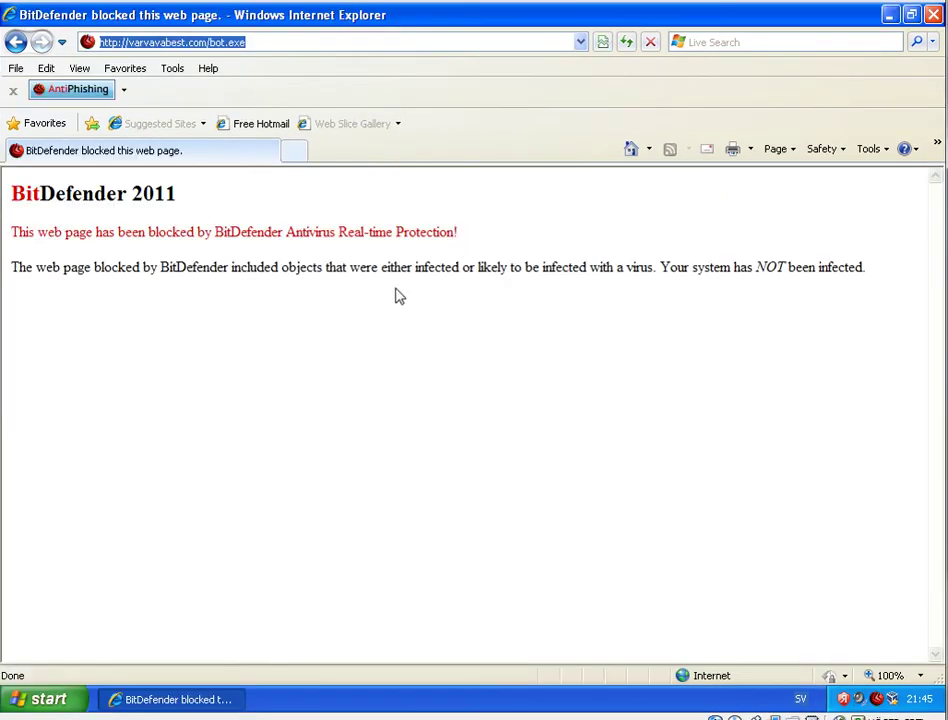
pyautogui.rightClick(253, 46)
pyautogui.click(277, 110)
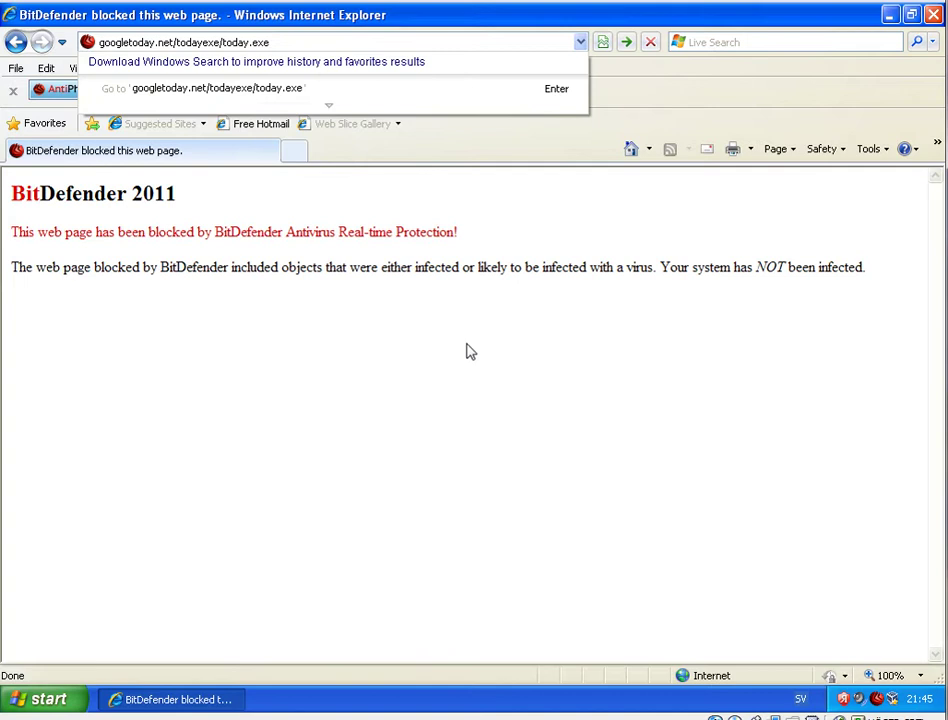
pyautogui.press('Return')
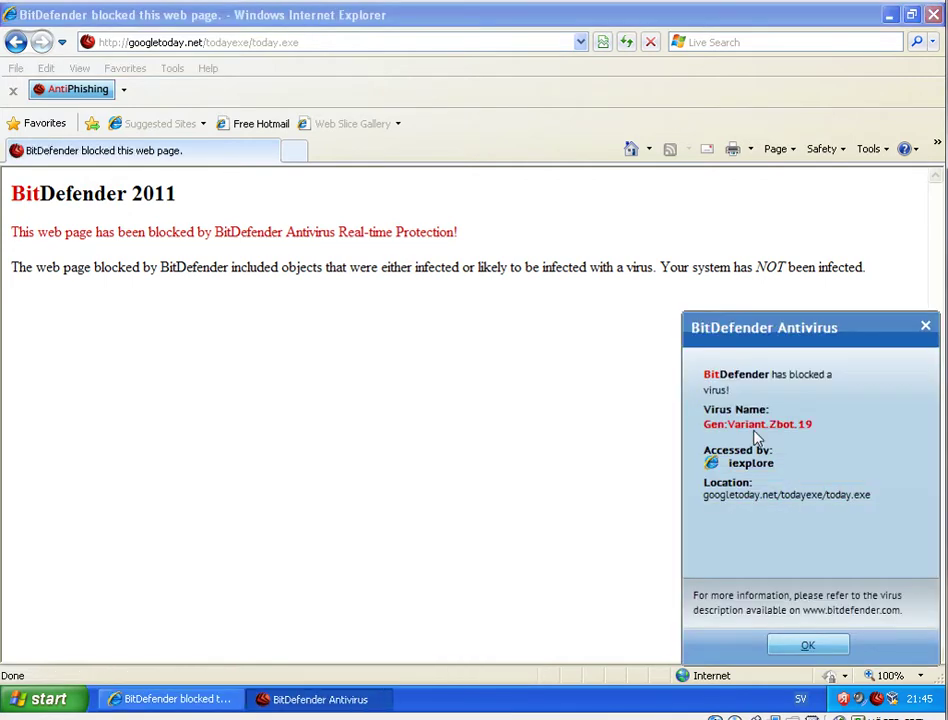
pyautogui.click(822, 652)
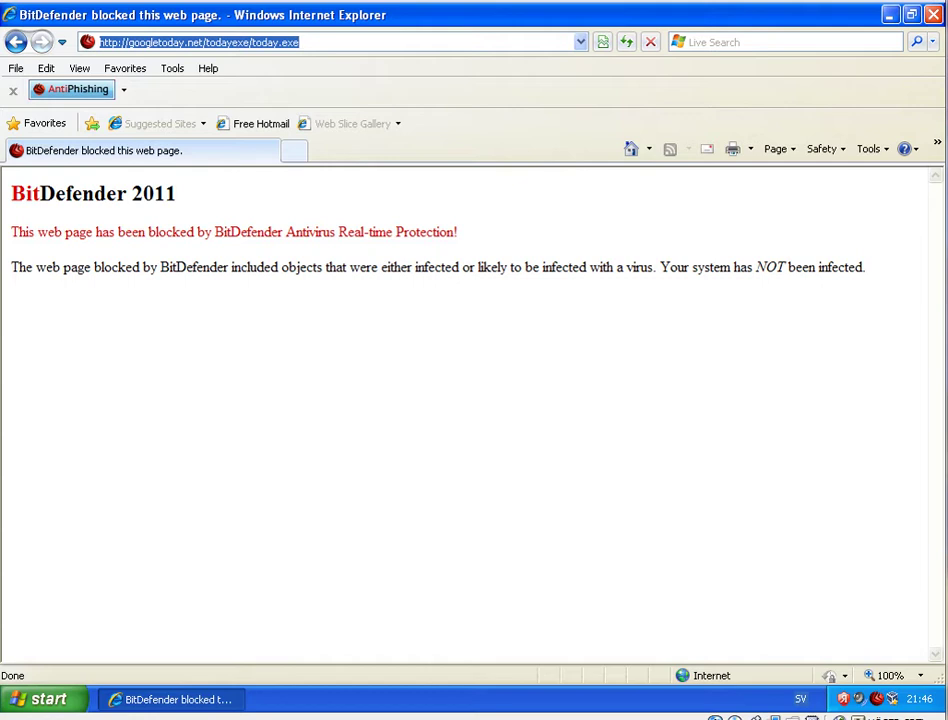
# - Copy the factonfiles.com/video-plugin.45031.exe link from the host's list and open it in the NOD32 machine's browser
pyautogui.rightClick(170, 710)
pyautogui.click(237, 646)
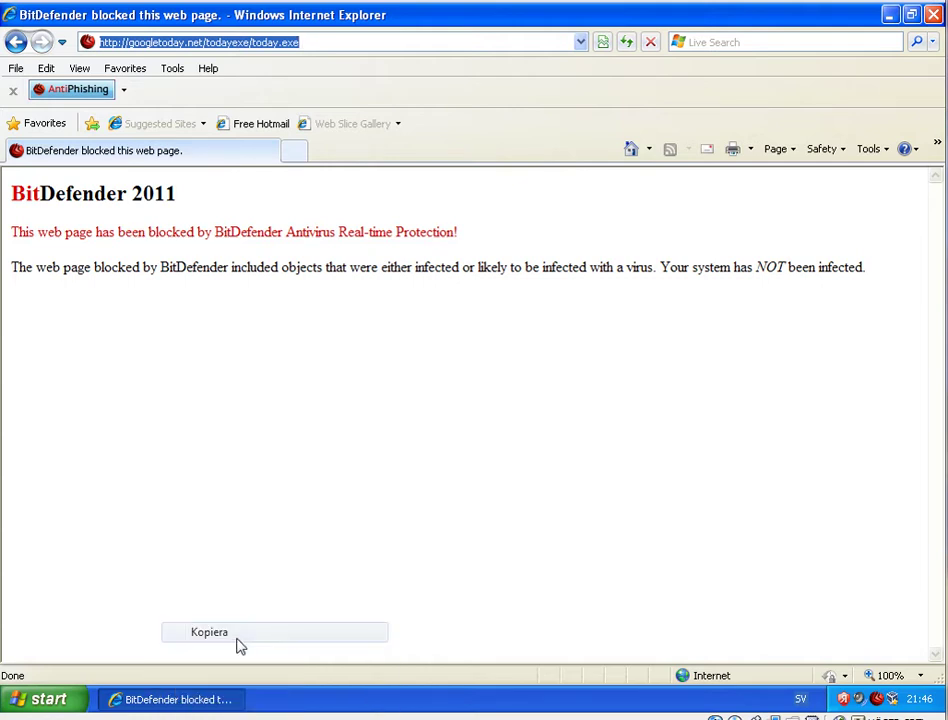
pyautogui.click(292, 702)
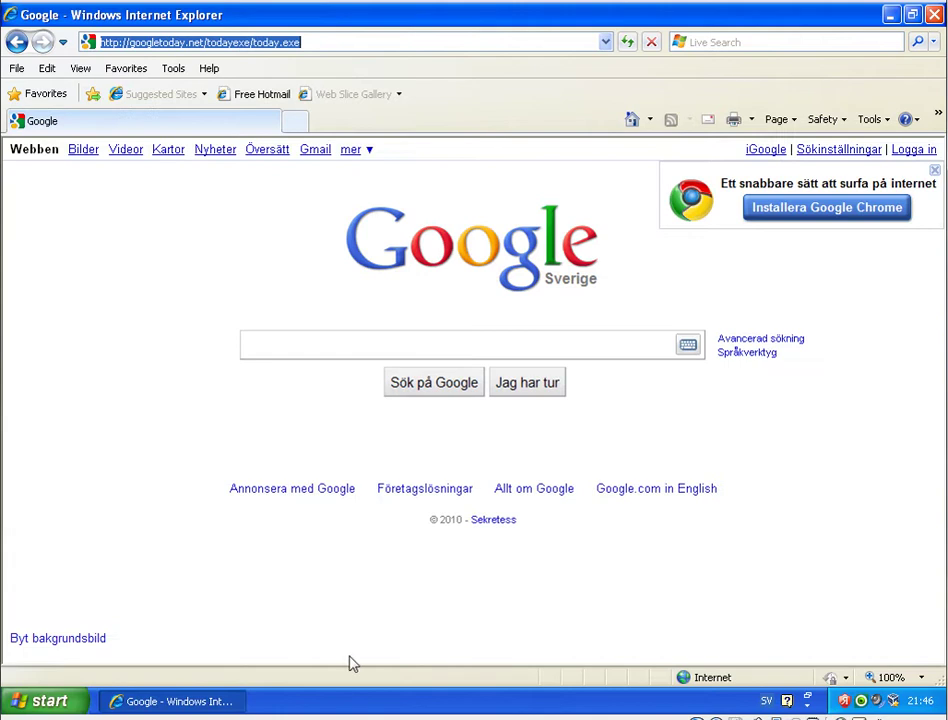
pyautogui.rightClick(308, 48)
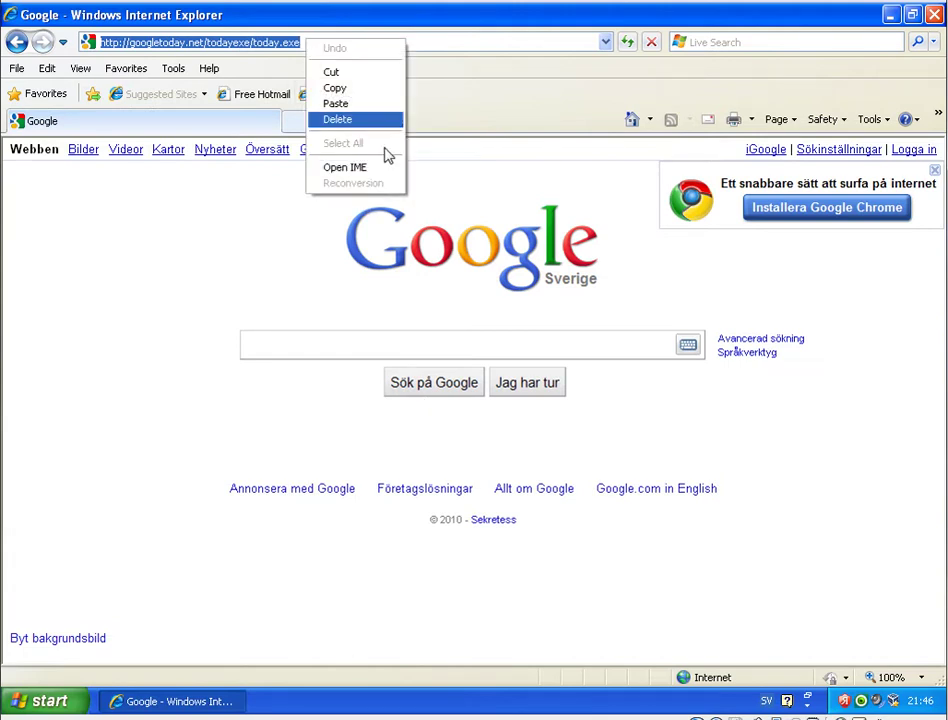
pyautogui.click(372, 99)
pyautogui.press('Return')
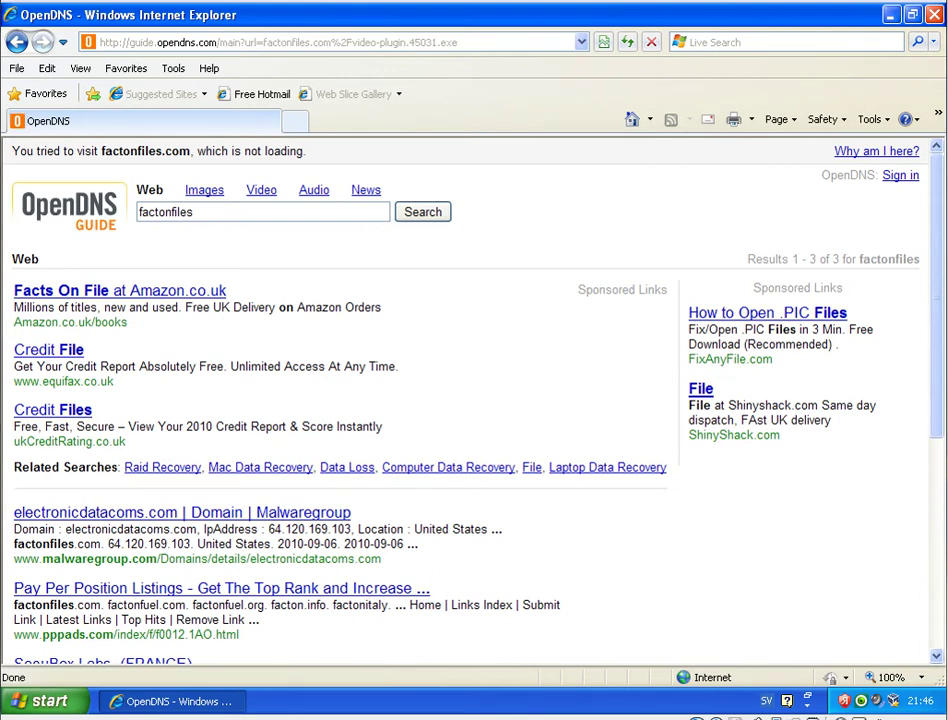
# - Copy the tenziloper.com/percent/update.exe link from the host's list and open it in the NOD32 machine's browser
pyautogui.rightClick(120, 718)
pyautogui.click(201, 645)
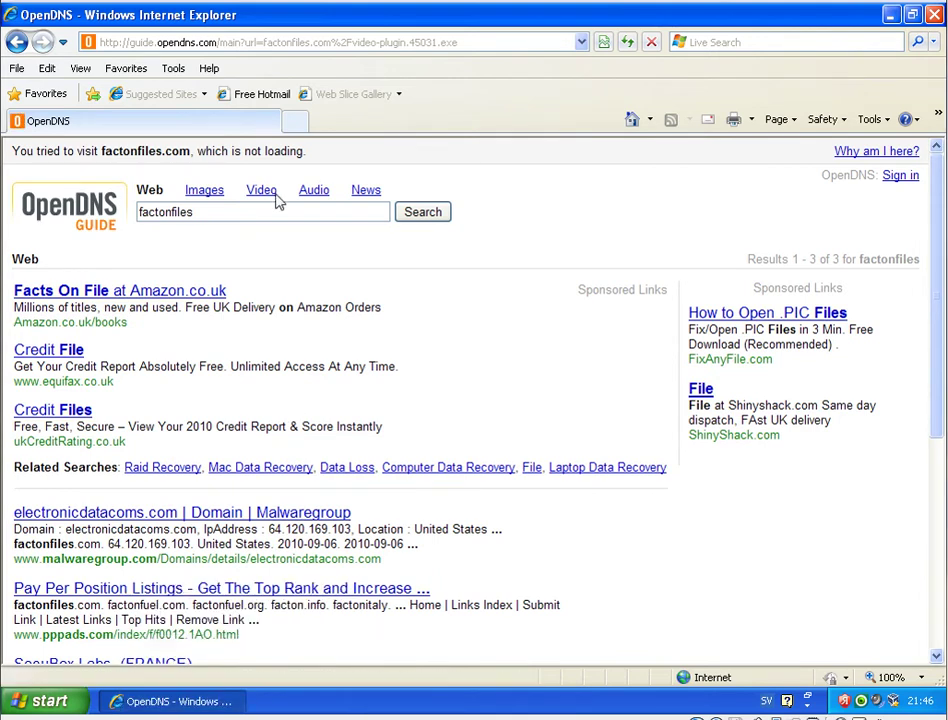
pyautogui.click(200, 50)
pyautogui.rightClick(199, 49)
pyautogui.rightClick(254, 36)
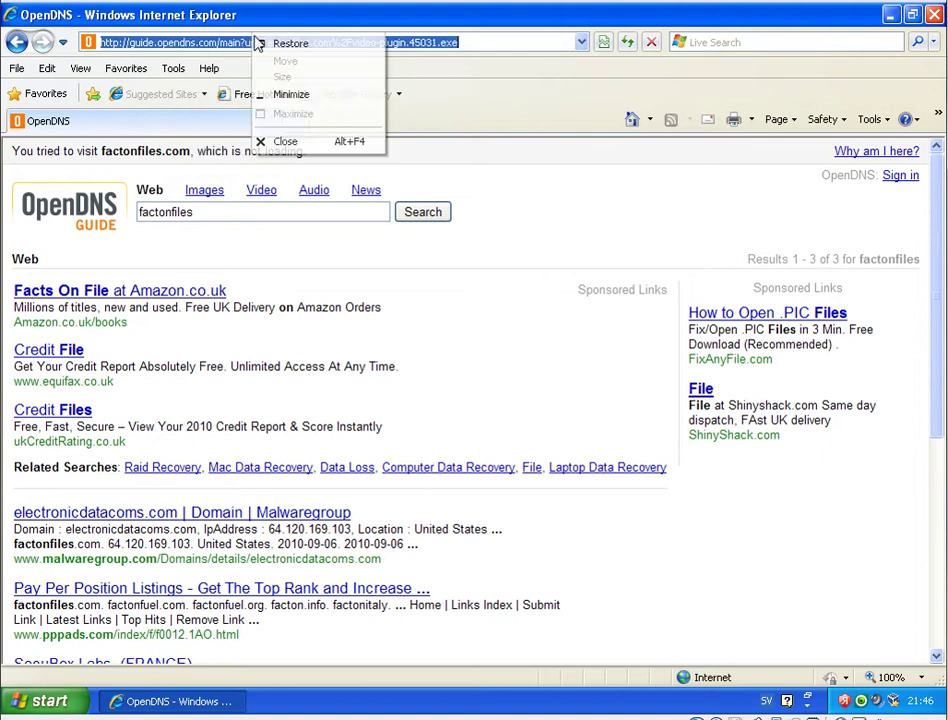
pyautogui.rightClick(196, 40)
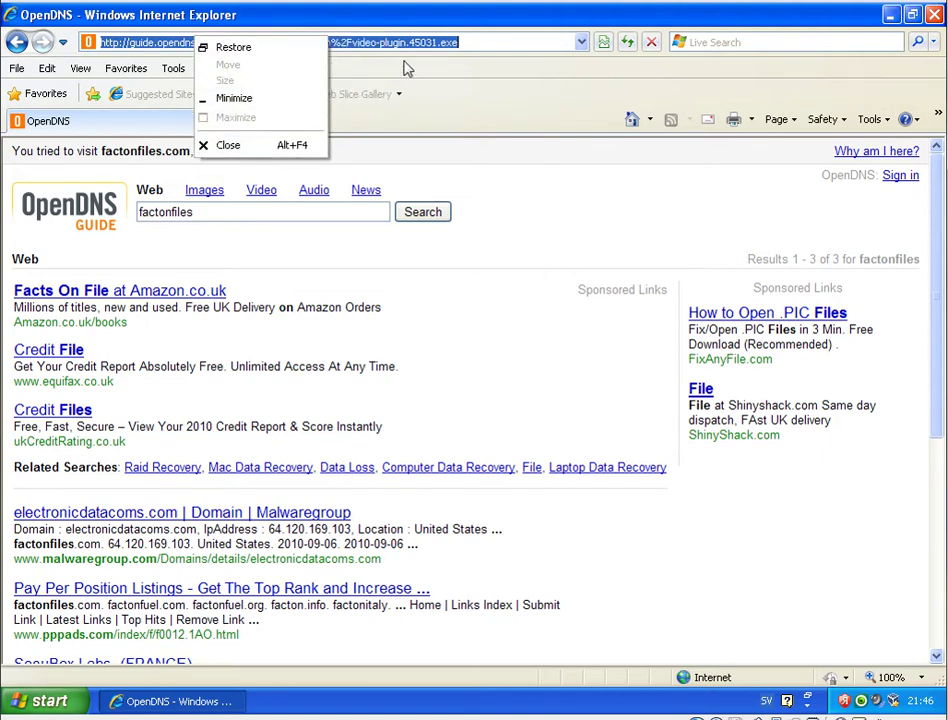
pyautogui.press('Escape')
pyautogui.rightClick(438, 46)
pyautogui.click(506, 111)
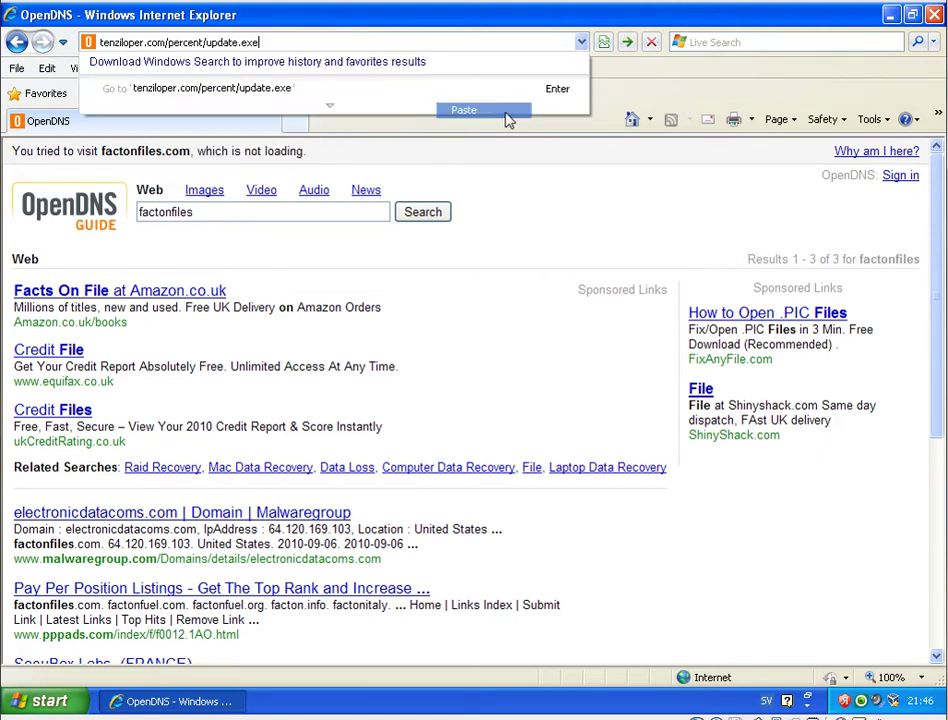
pyautogui.press('Return')
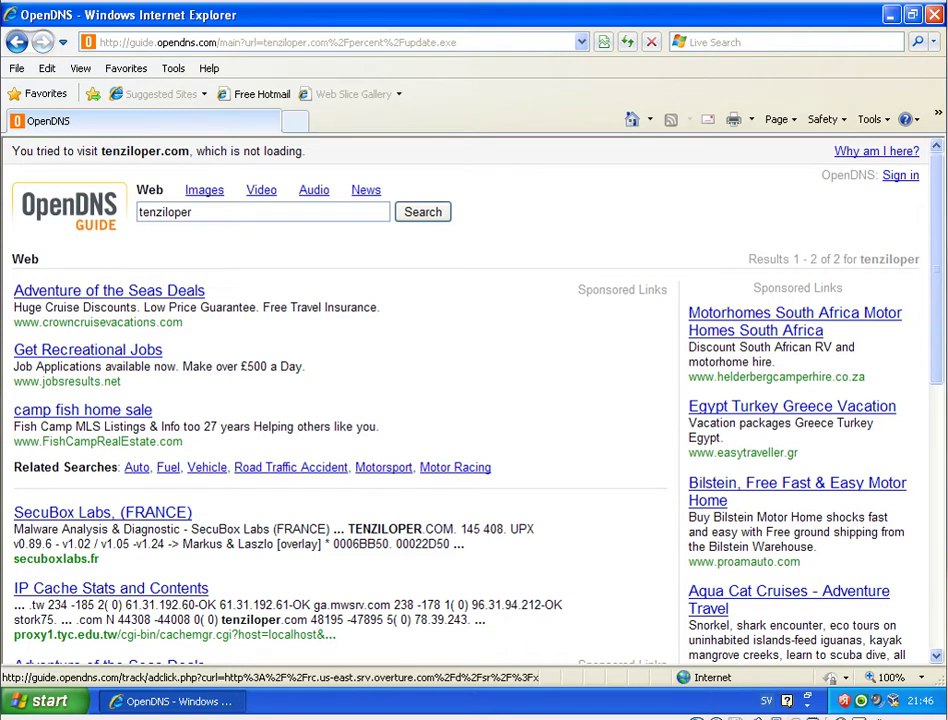
# - Copy the telaut.org/tmp/install-174.exe link from the host's list and open it in the NOD32 machine's browser
pyautogui.rightClick(136, 718)
pyautogui.click(222, 661)
pyautogui.rightClick(199, 47)
pyautogui.click(245, 104)
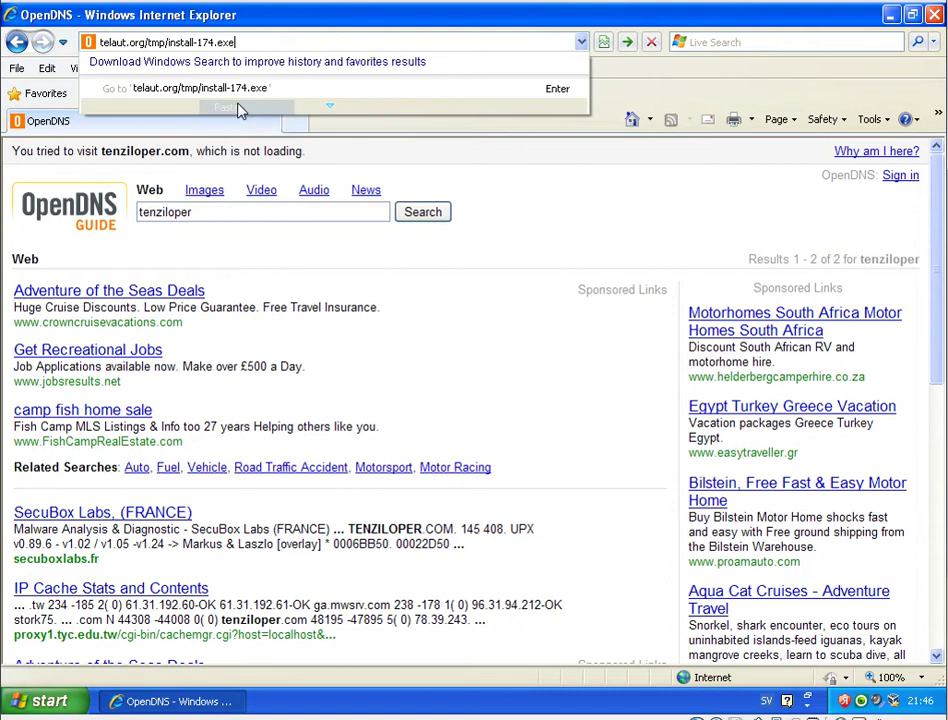
pyautogui.press('Return')
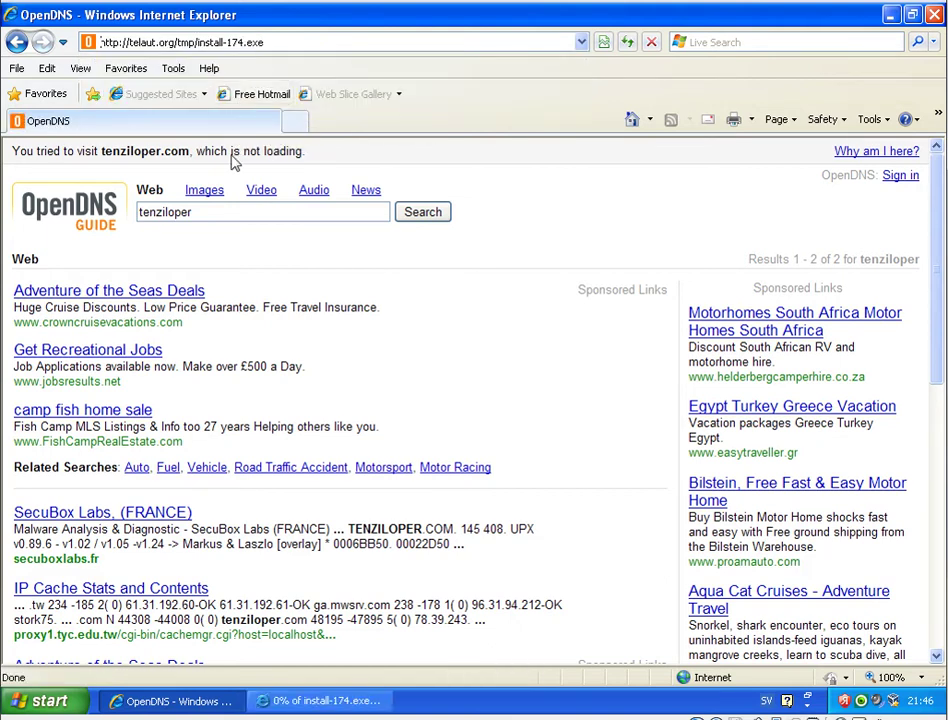
# - Choose to run the install-174.exe download in the NOD32 machine and close the browser's error message
pyautogui.click(300, 701)
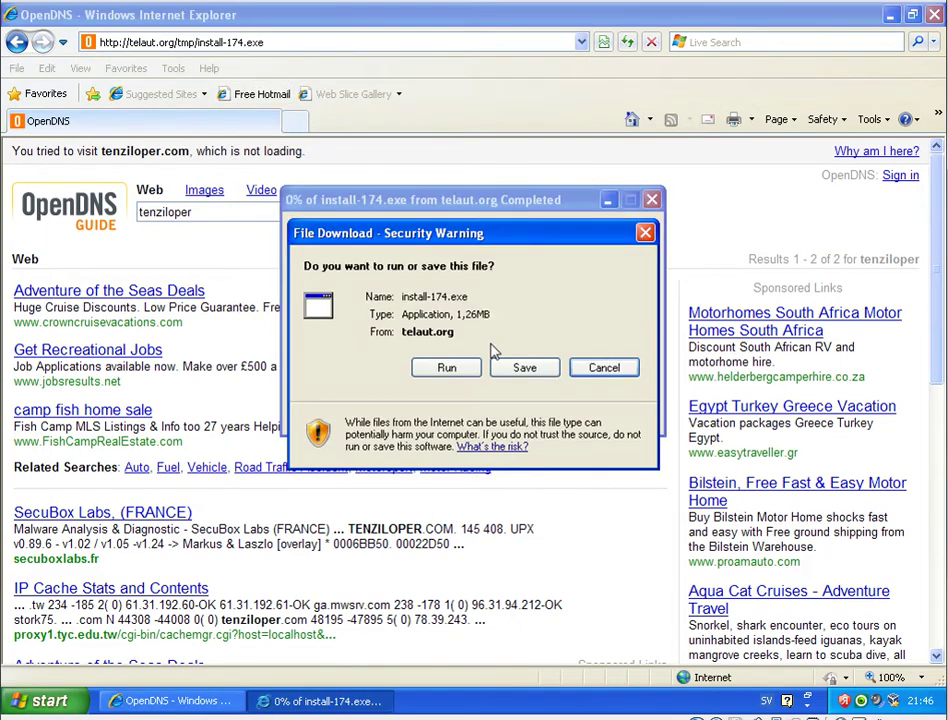
pyautogui.click(476, 370)
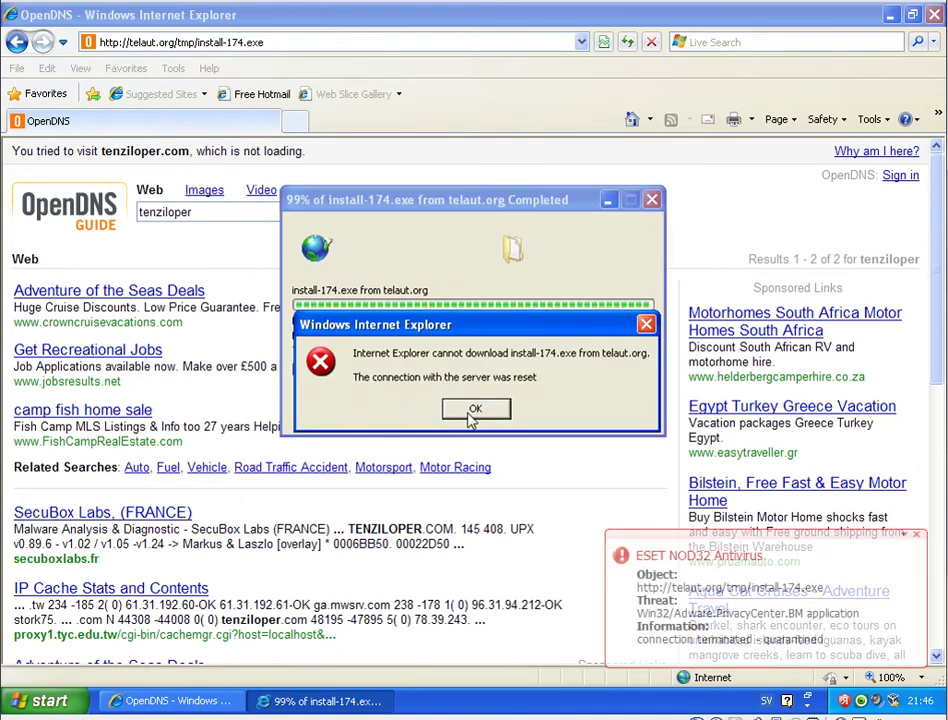
pyautogui.click(475, 412)
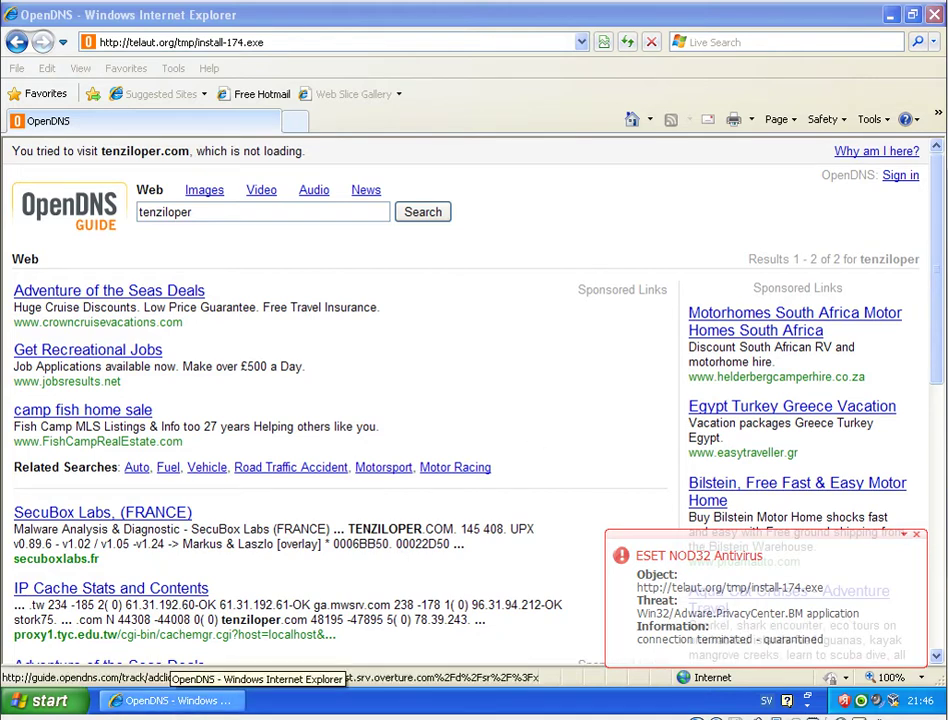
# - Switch to the BitDefender machine and open the same telaut.org/tmp/install-174.exe link in its browser
pyautogui.moveTo(190, 716)
pyautogui.click(90, 697)
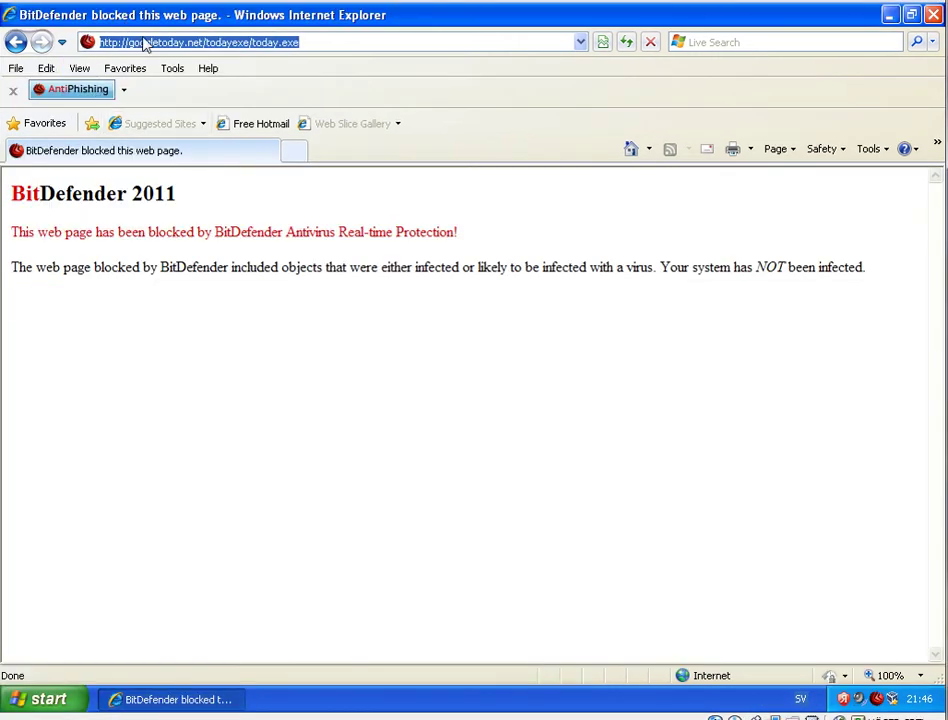
pyautogui.rightClick(145, 45)
pyautogui.rightClick(359, 43)
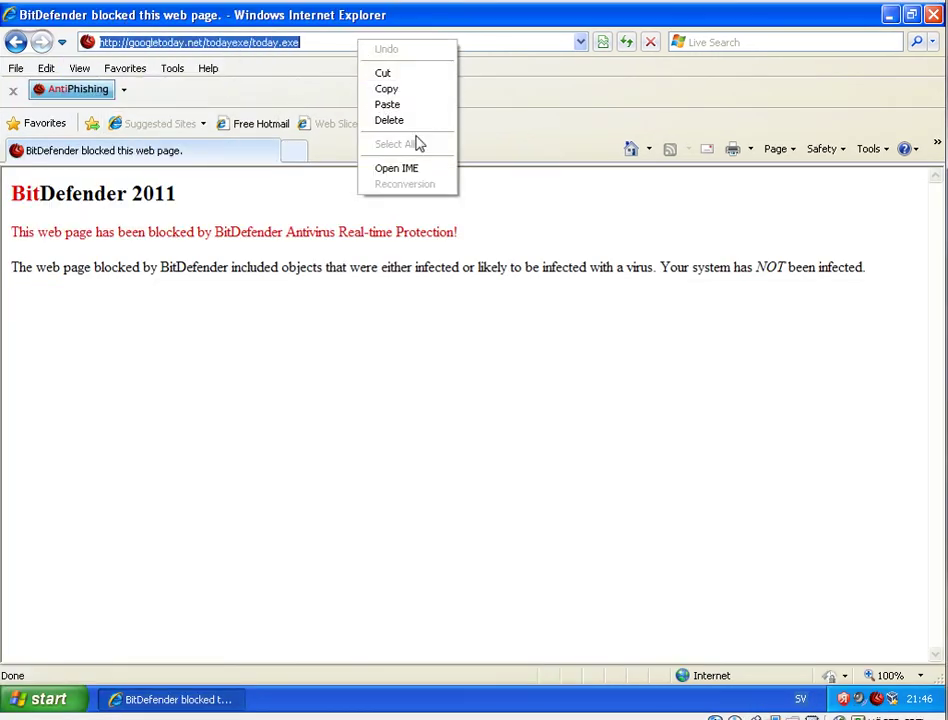
pyautogui.click(412, 106)
pyautogui.press('Return')
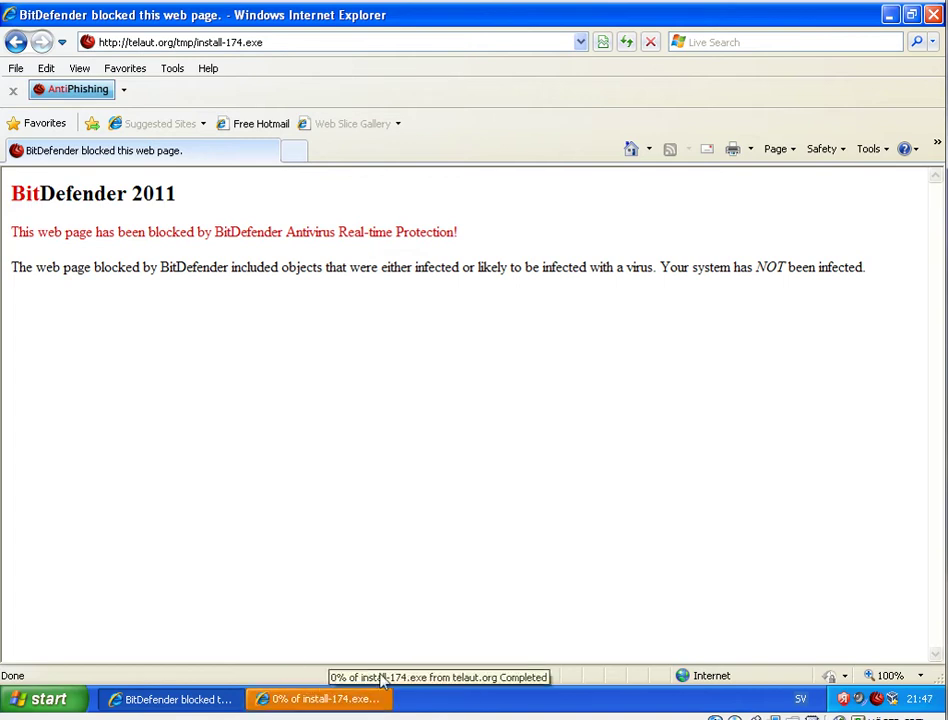
# - Run the install-174.exe download in the BitDefender machine despite the unknown publisher, and dismiss the file error and virus alert
pyautogui.click(349, 698)
pyautogui.click(447, 369)
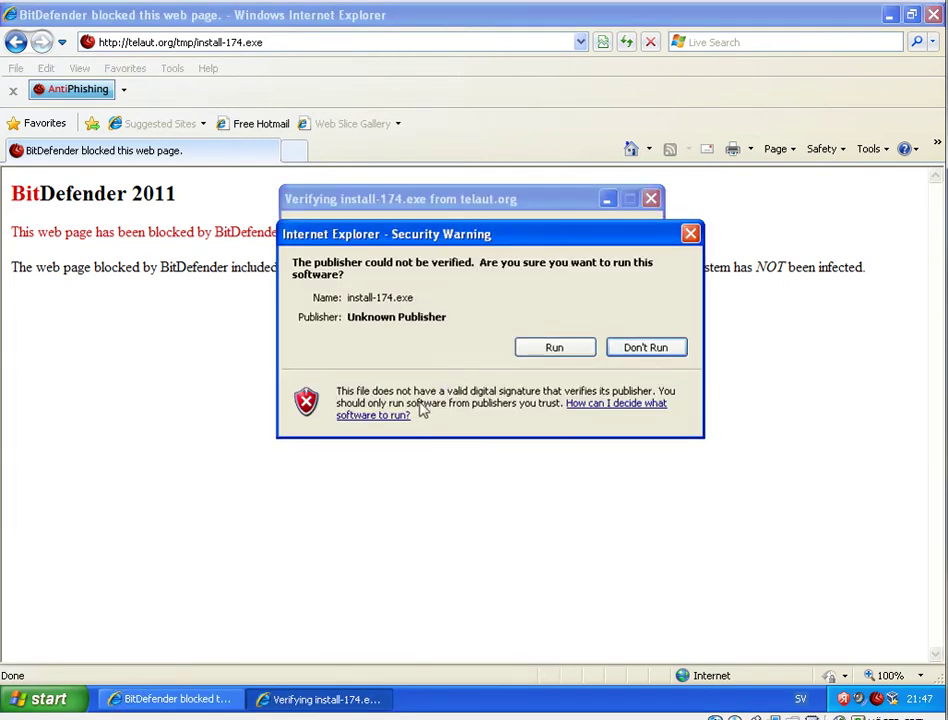
pyautogui.click(554, 350)
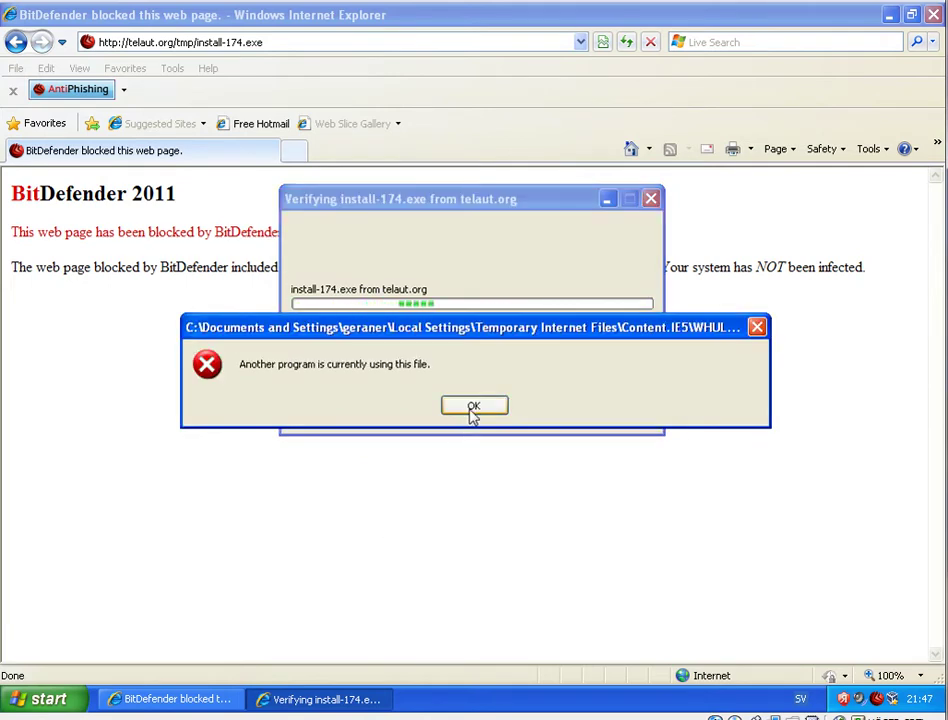
pyautogui.click(474, 407)
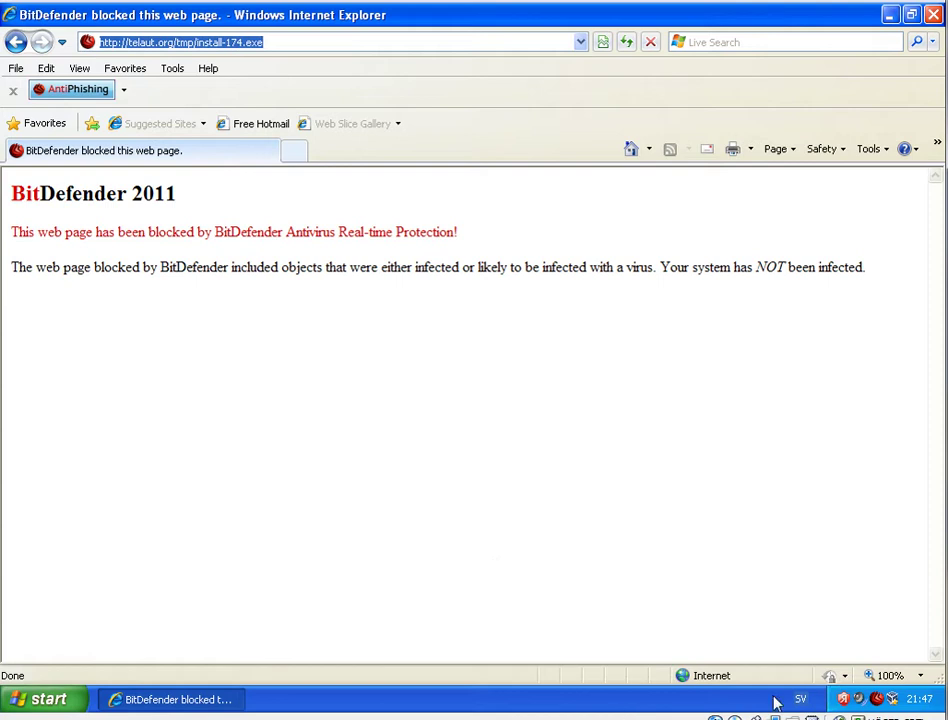
pyautogui.moveTo(876, 704)
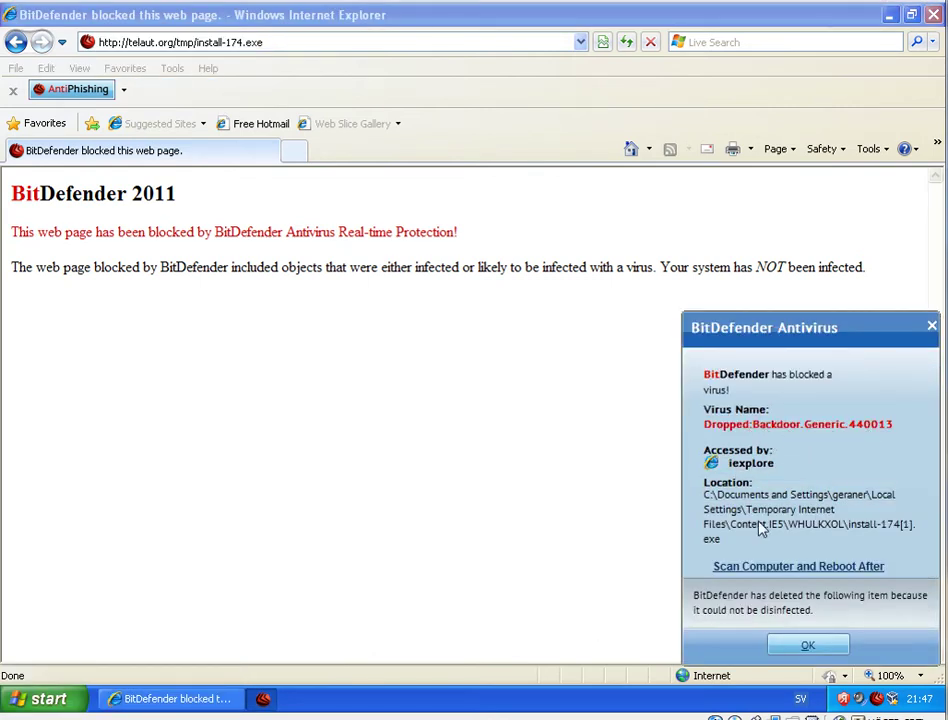
pyautogui.click(839, 651)
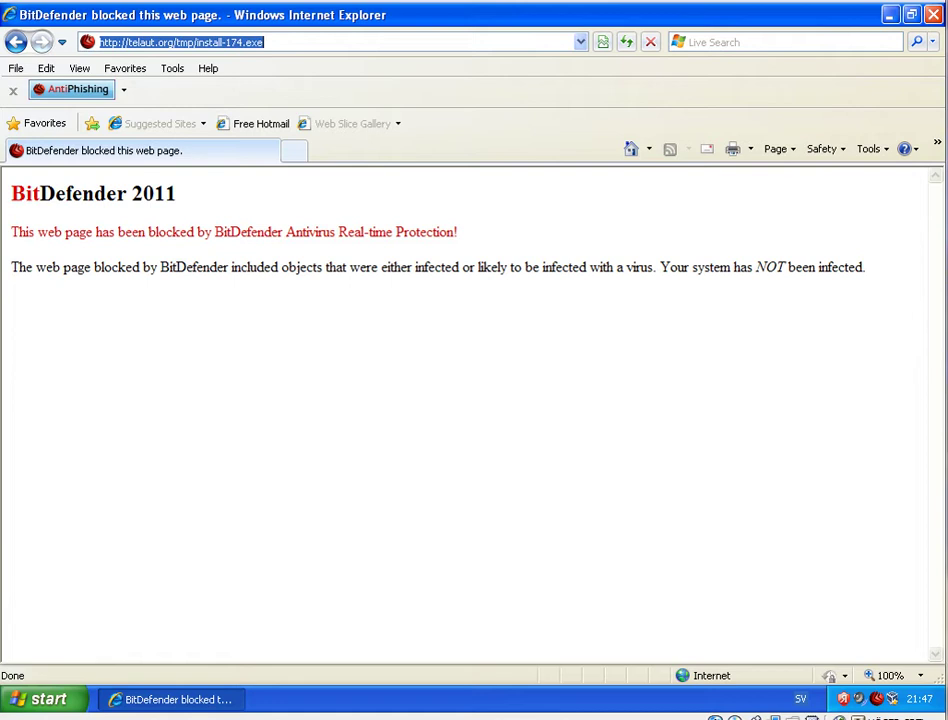
# - Copy the lamebring.com/uk/fg87dguidv.exe link from the host's list and open it in the NOD32 machine's browser
pyautogui.rightClick(138, 717)
pyautogui.click(218, 635)
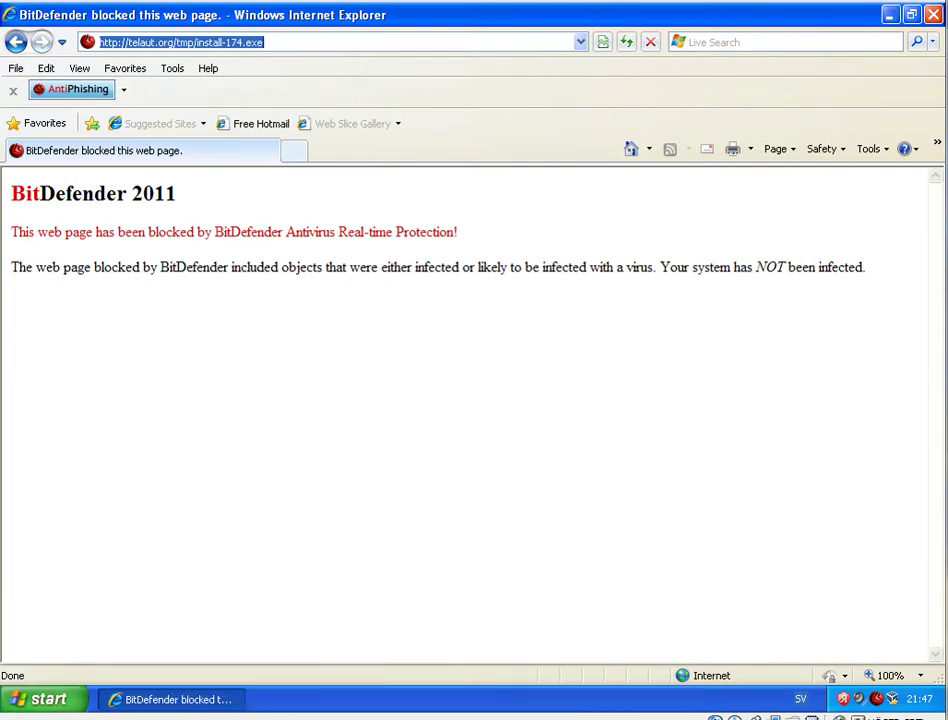
pyautogui.moveTo(190, 717)
pyautogui.click(296, 708)
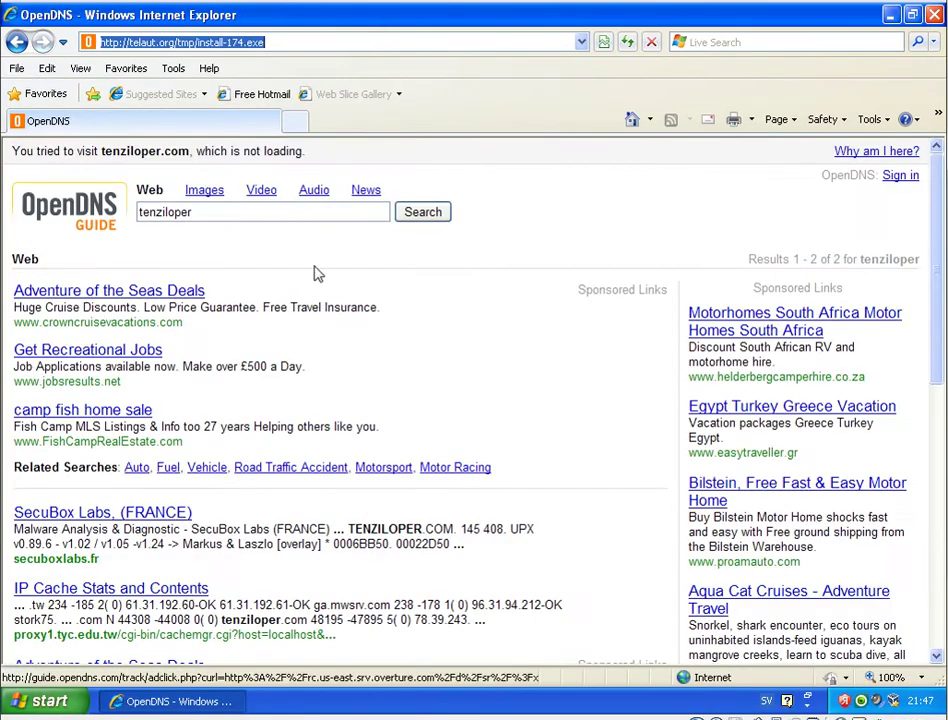
pyautogui.rightClick(235, 50)
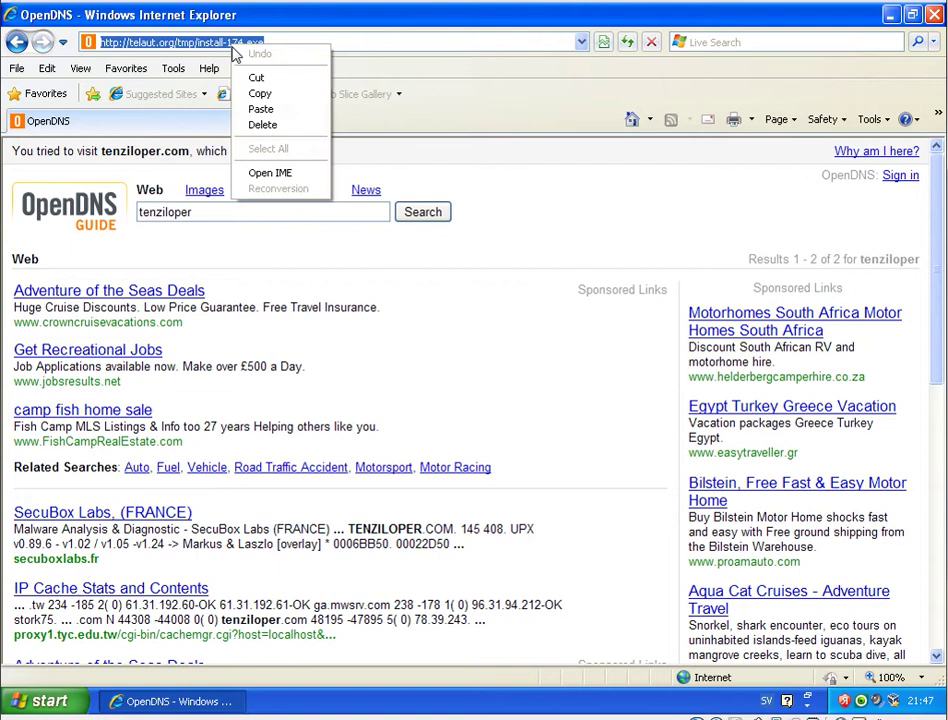
pyautogui.click(239, 108)
pyautogui.press('Return')
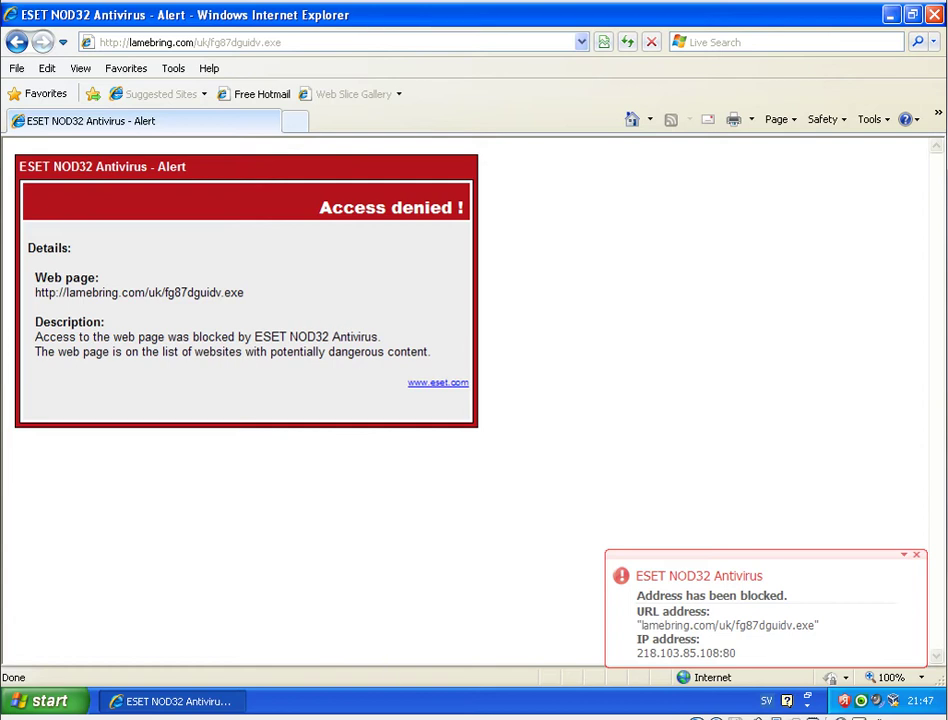
# - Switch to the BitDefender machine, open the same lamebring.com/uk/fg87dguidv.exe link in its browser, and dismiss its virus alert
pyautogui.moveTo(200, 716)
pyautogui.click(95, 700)
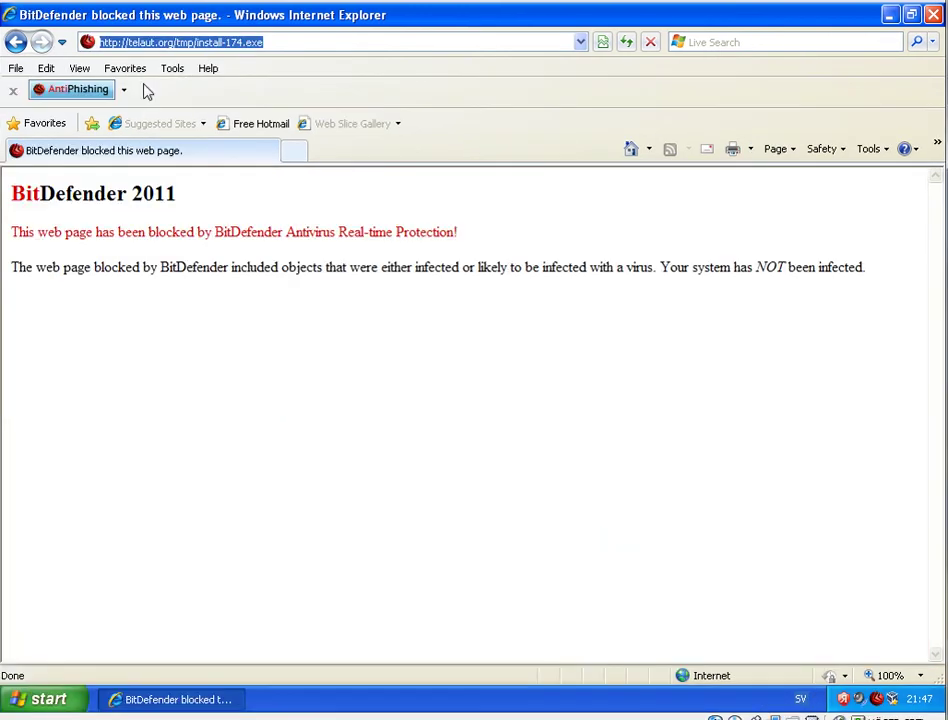
pyautogui.rightClick(145, 50)
pyautogui.click(205, 105)
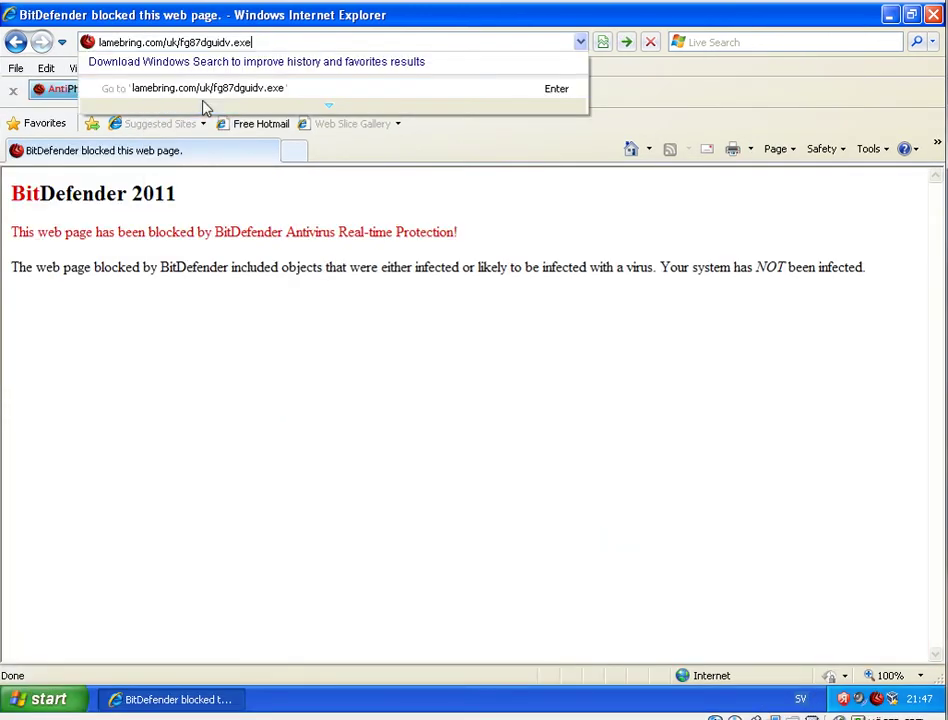
pyautogui.press('Return')
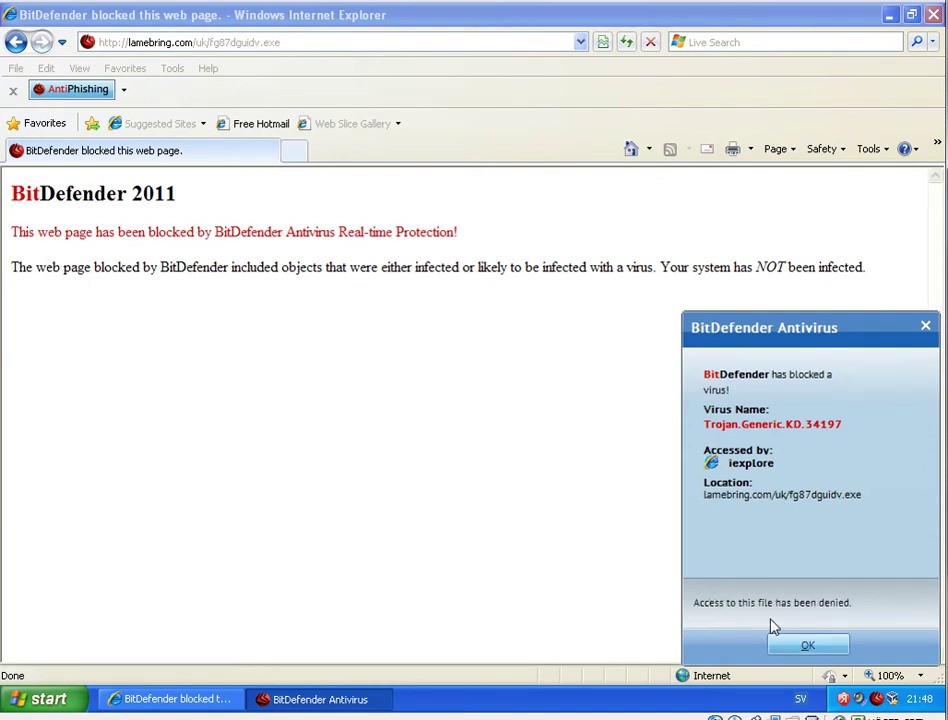
pyautogui.click(804, 645)
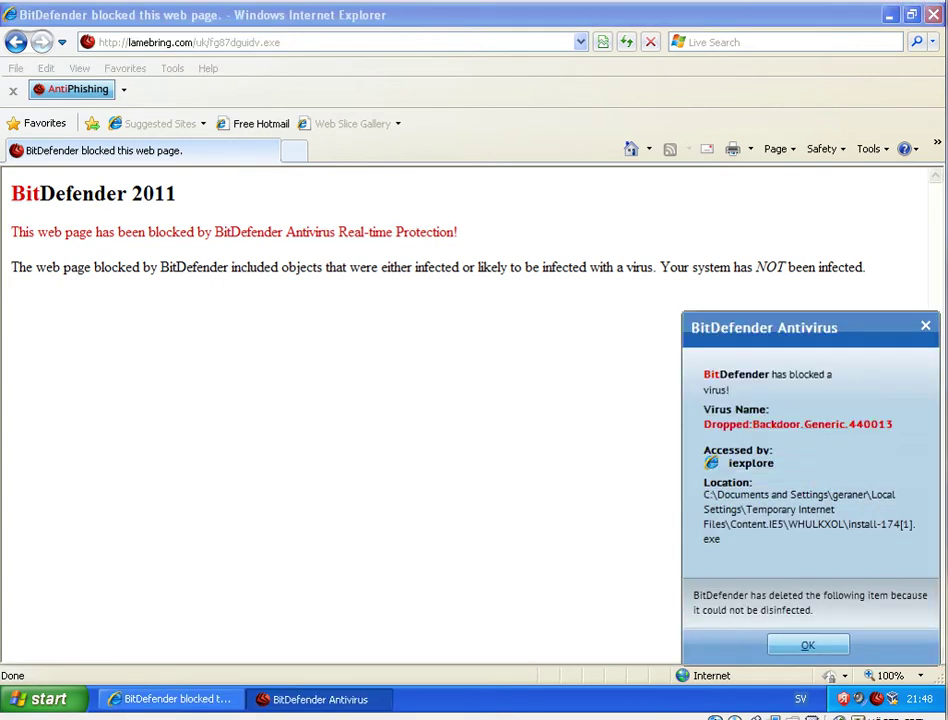
# - Copy the superfreetool.com/_xgrab_v2.exe link from the host's list, dismiss BitDefender's remaining alert, and open the link in the NOD32 machine's browser
pyautogui.rightClick(316, 717)
pyautogui.click(404, 651)
pyautogui.click(816, 651)
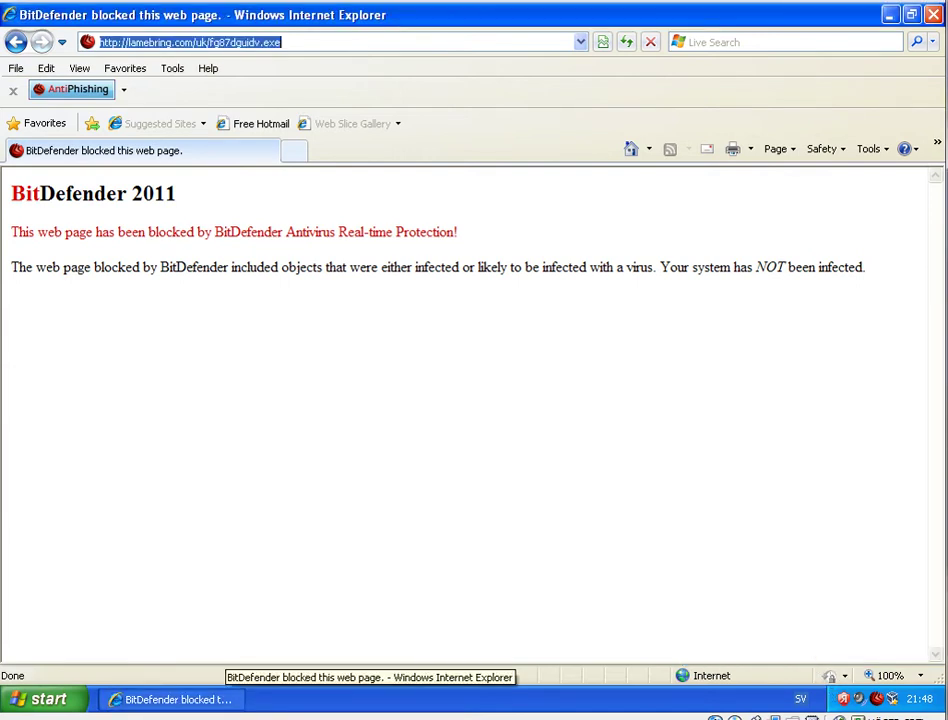
pyautogui.click(295, 698)
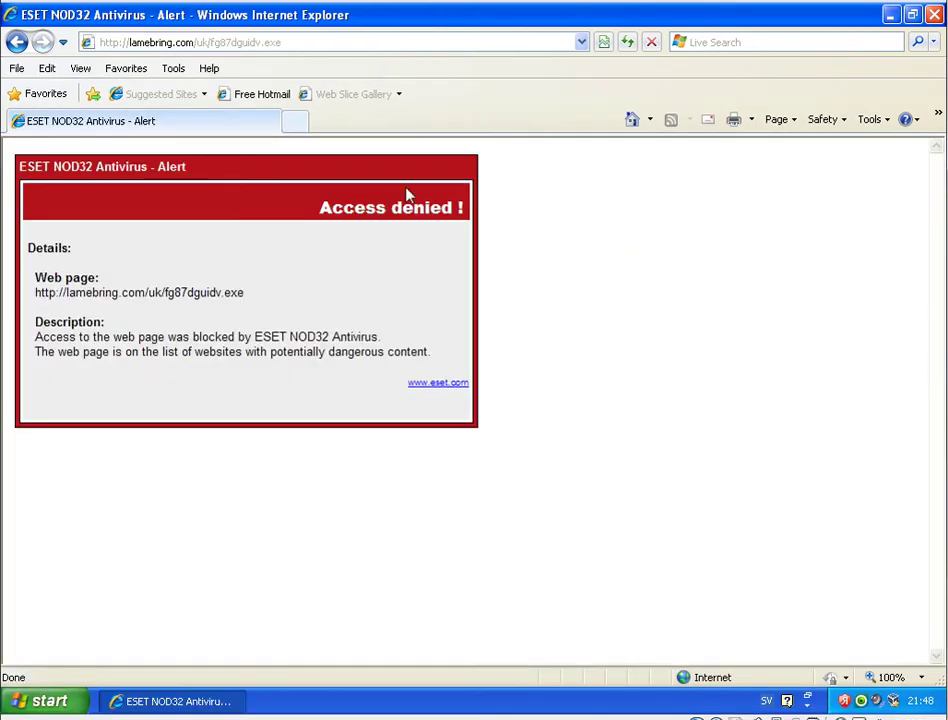
pyautogui.click(302, 51)
pyautogui.rightClick(302, 51)
pyautogui.click(333, 108)
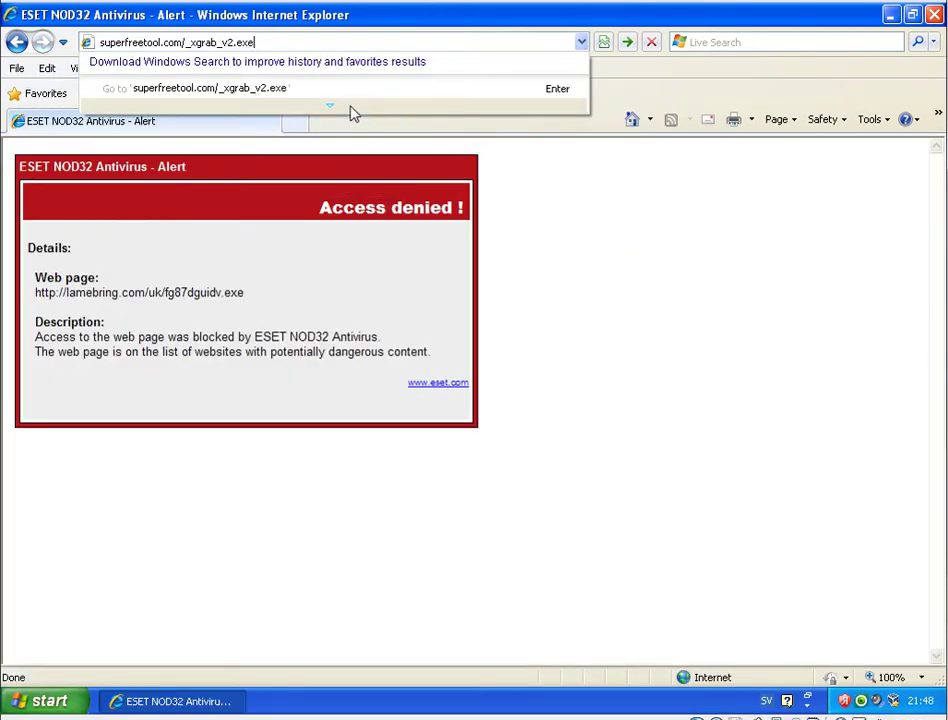
pyautogui.press('Return')
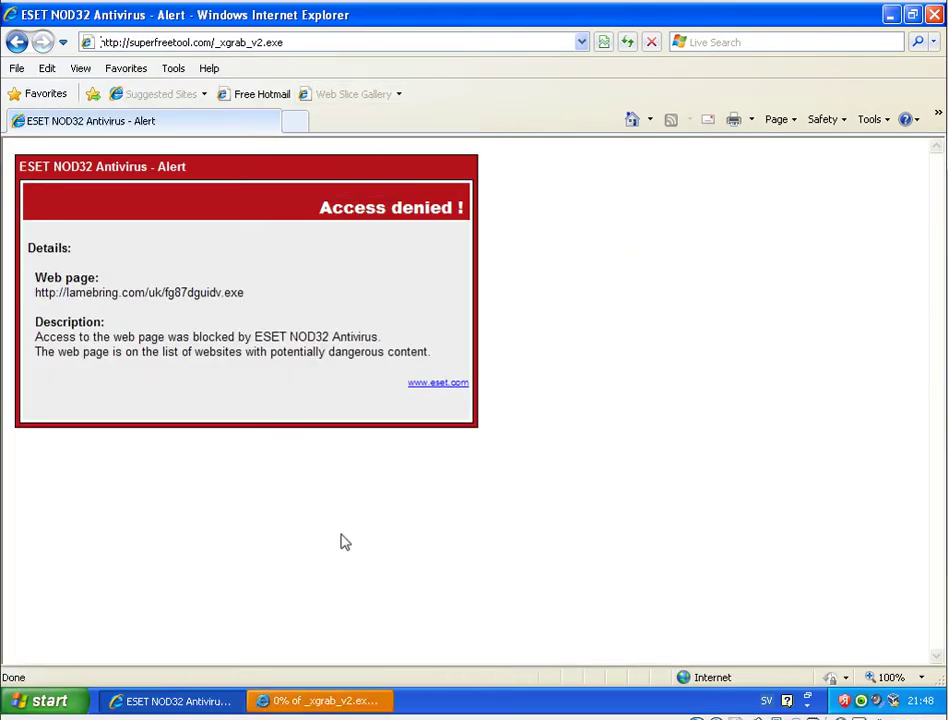
# - Run the _xgrab_v2.exe download in the NOD32 machine despite the unknown publisher
pyautogui.click(273, 700)
pyautogui.click(447, 366)
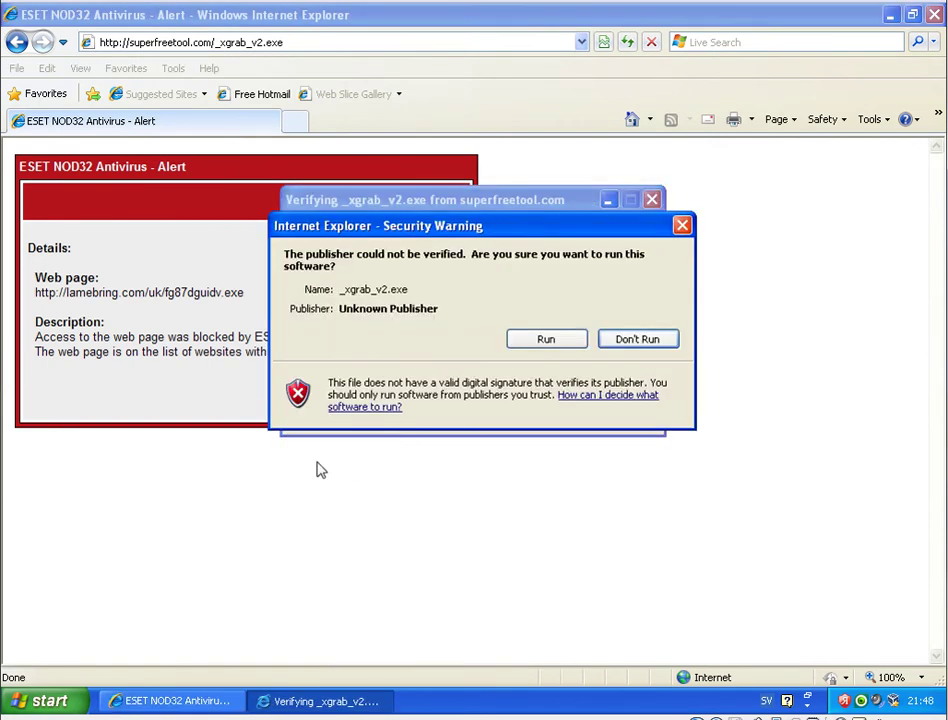
pyautogui.click(544, 340)
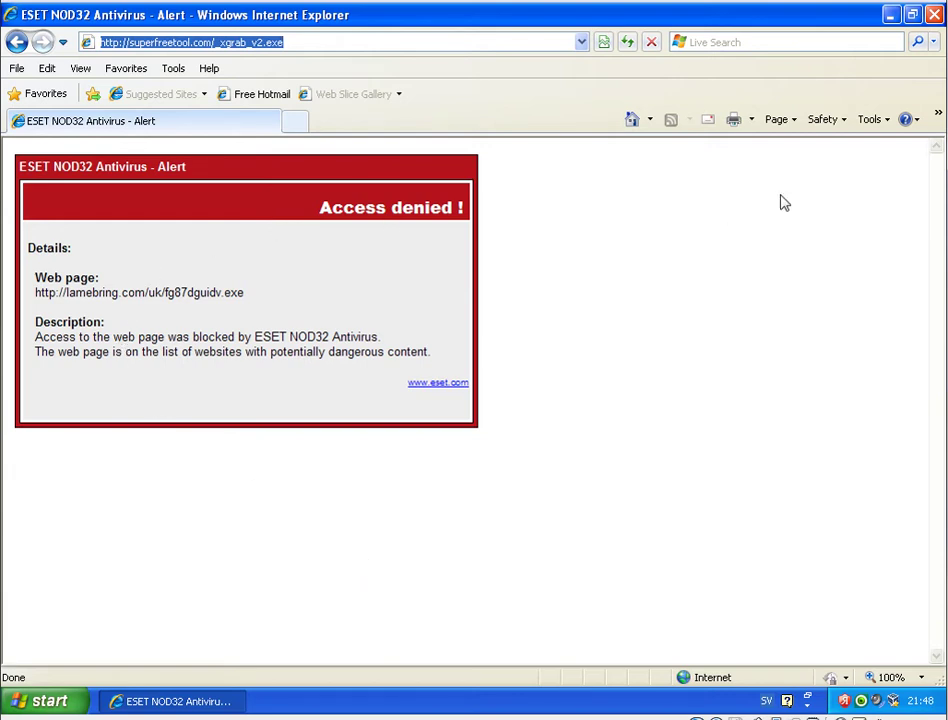
# - Close the NOD32 machine's browser and launch Process Explorer, dismissing the Returnil untrustworthy program alert
pyautogui.click(936, 15)
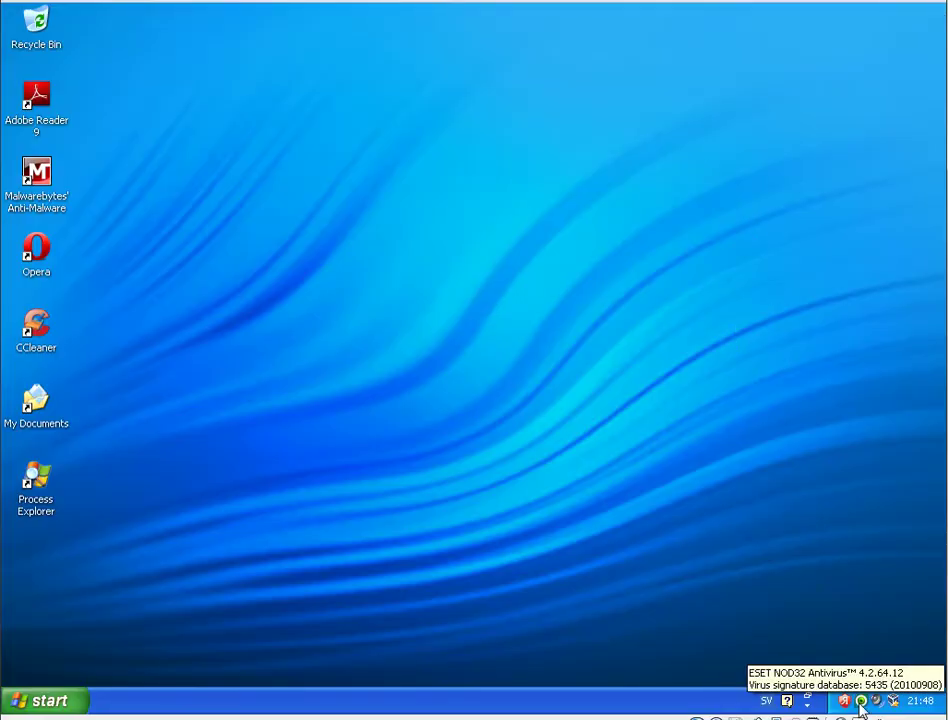
pyautogui.doubleClick(42, 501)
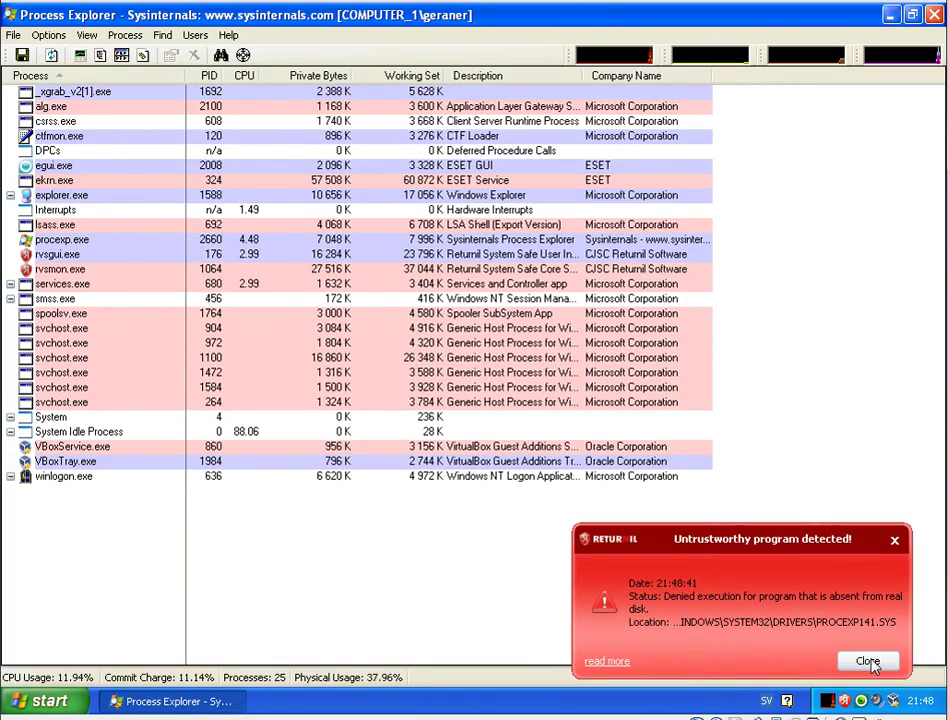
pyautogui.click(867, 661)
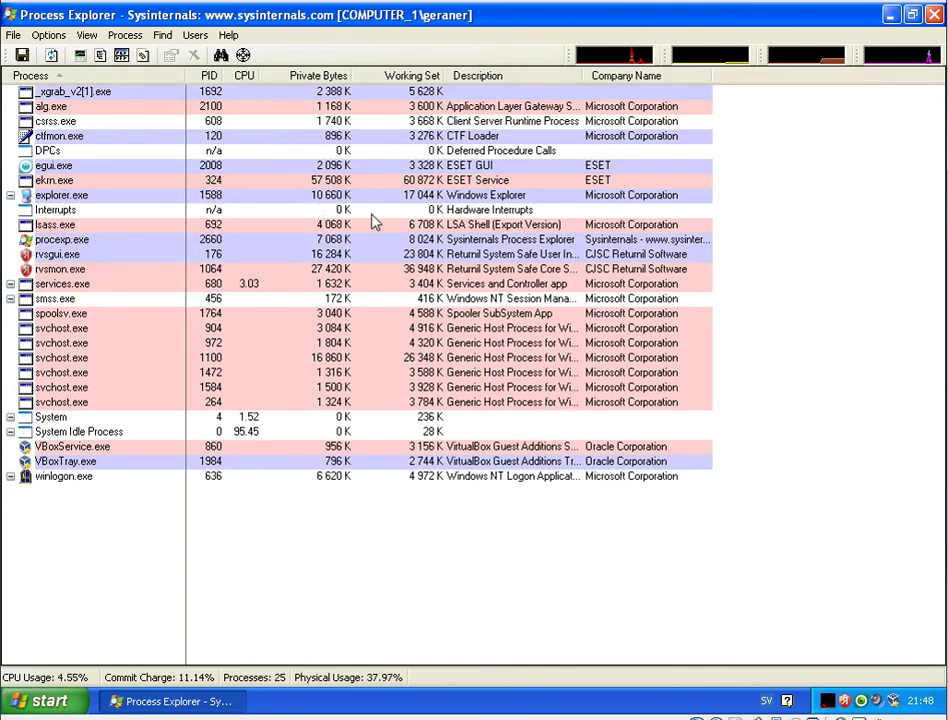
# - Close Process Explorer, switch to the BitDefender machine, and open the superfreetool.com/_xgrab_v2.exe link in its browser
pyautogui.click(935, 14)
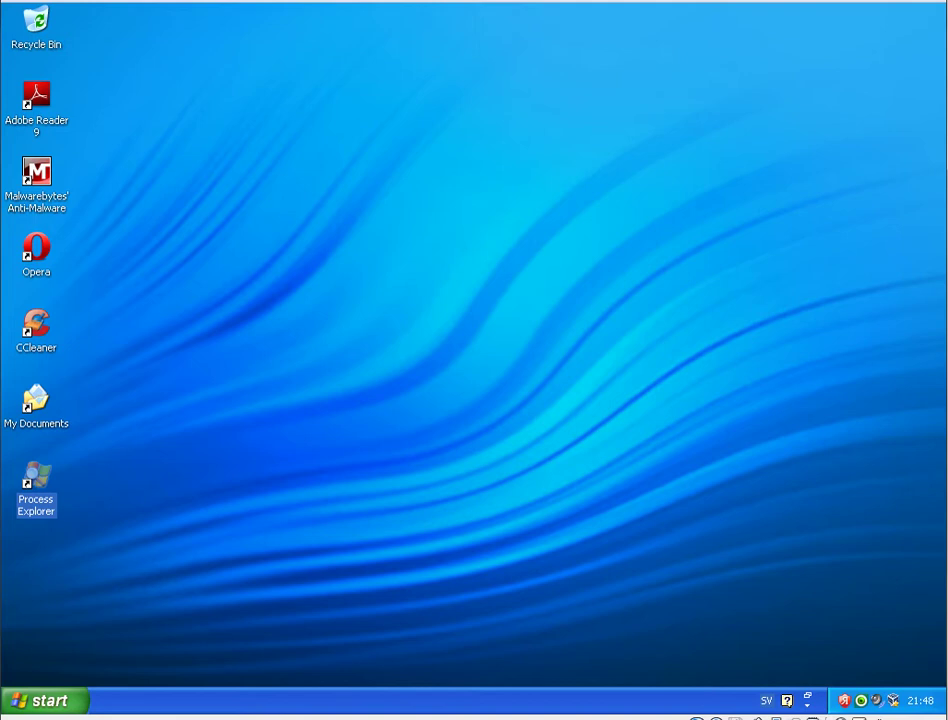
pyautogui.moveTo(190, 716)
pyautogui.click(92, 708)
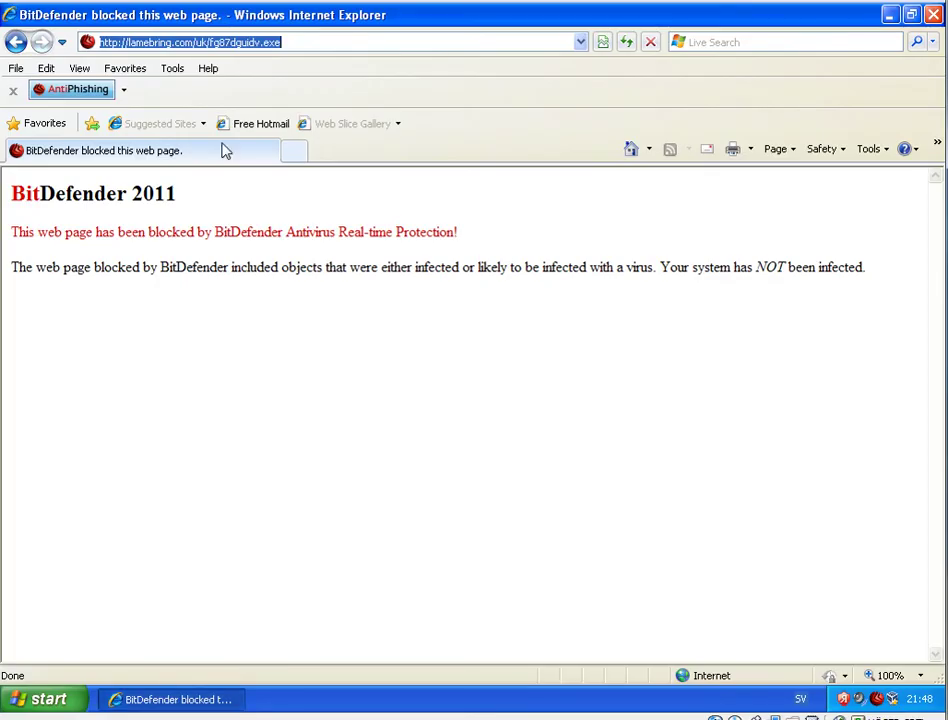
pyautogui.rightClick(200, 46)
pyautogui.click(245, 110)
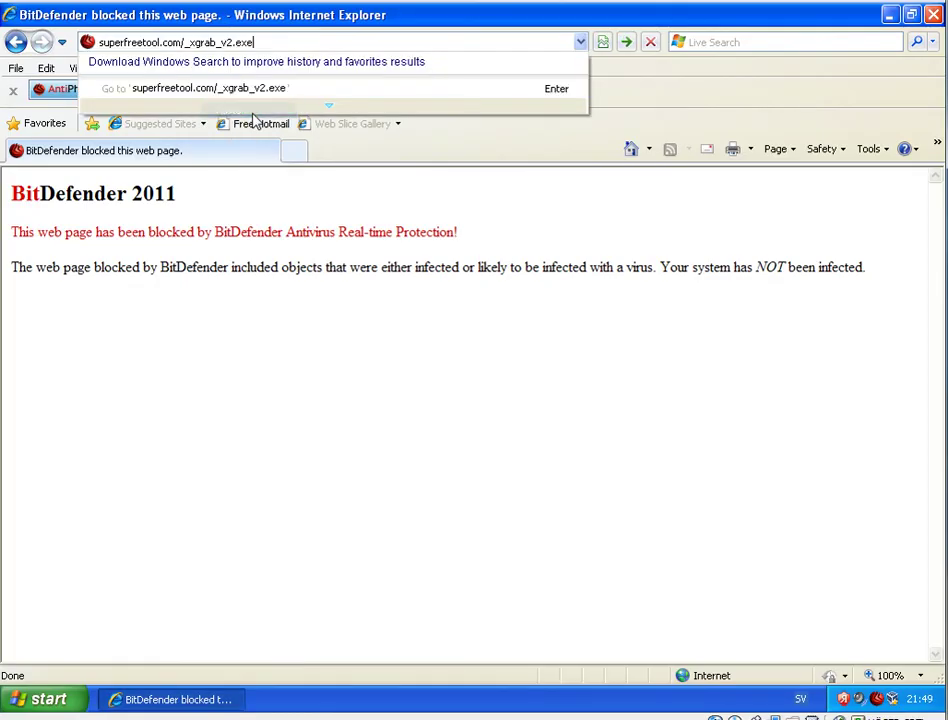
pyautogui.press('Return')
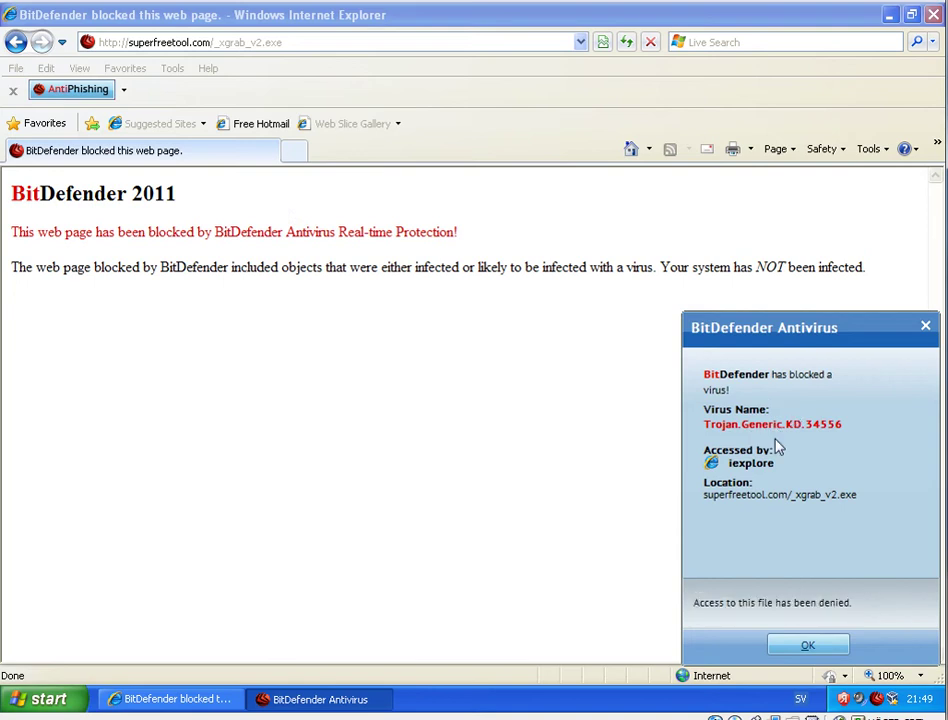
# - Clear the virus alert and browser from the BitDefender machine, and start a BitDefender Quick Scan
pyautogui.click(796, 650)
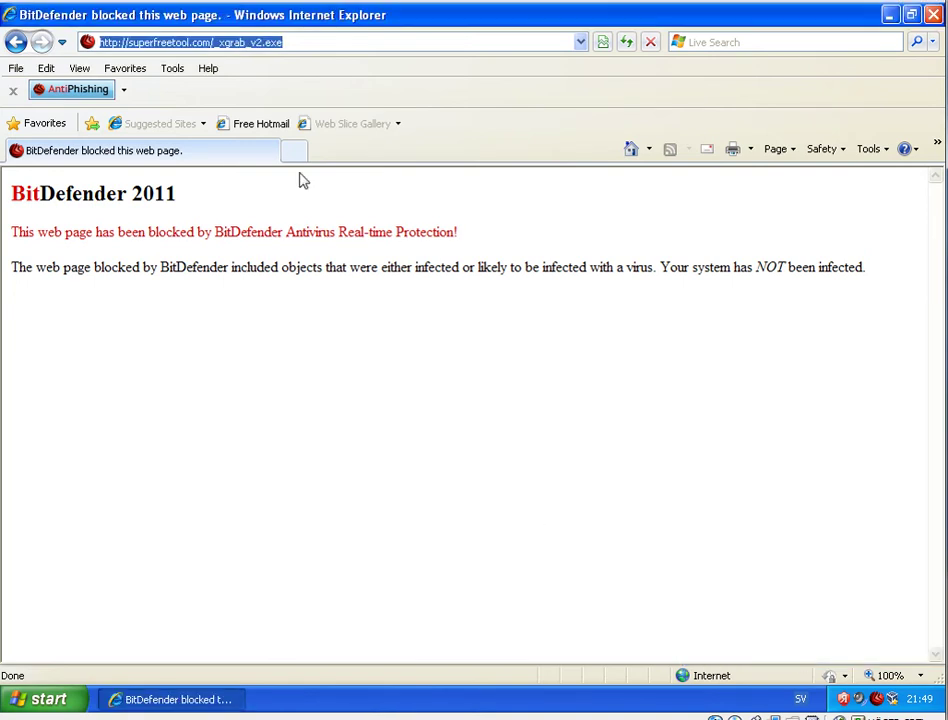
pyautogui.click(933, 14)
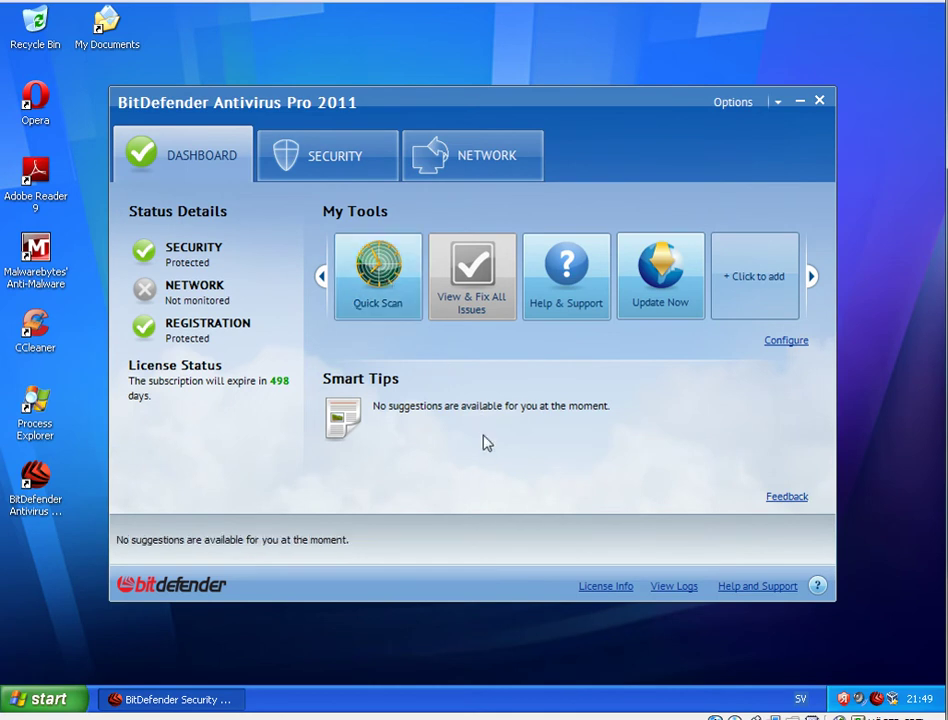
pyautogui.press('Return')
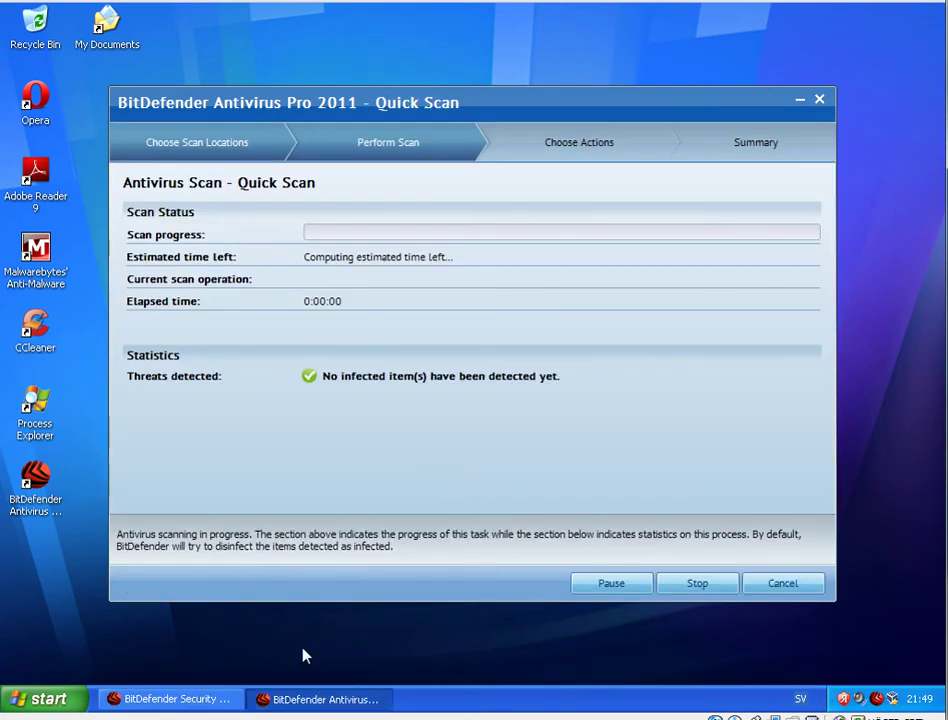
# - Switch to the NOD32 machine and open ESET's computer scan
pyautogui.moveTo(200, 718)
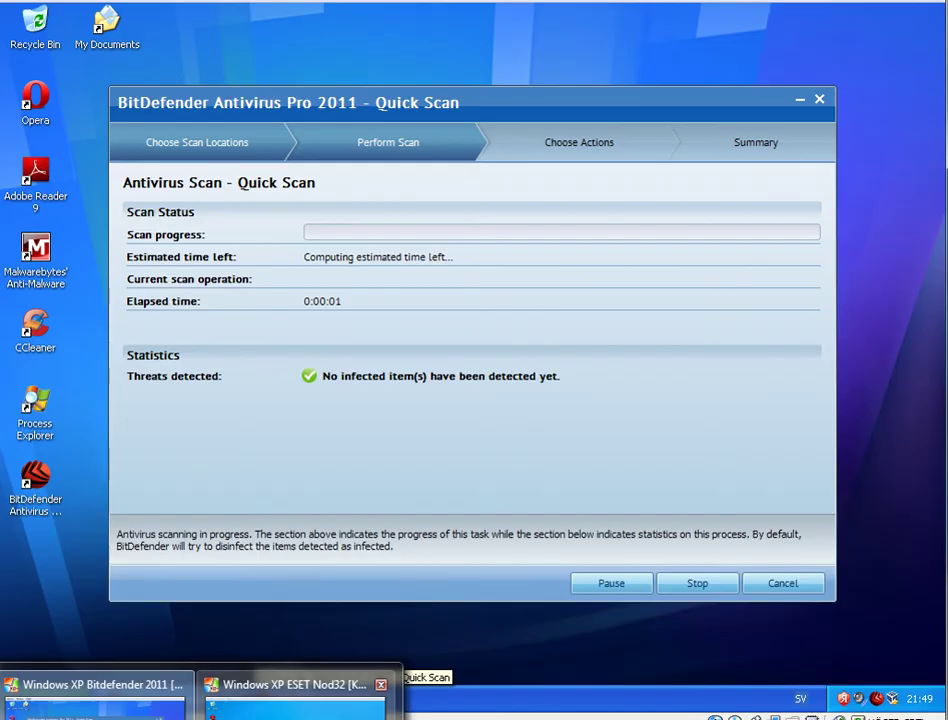
pyautogui.click(300, 710)
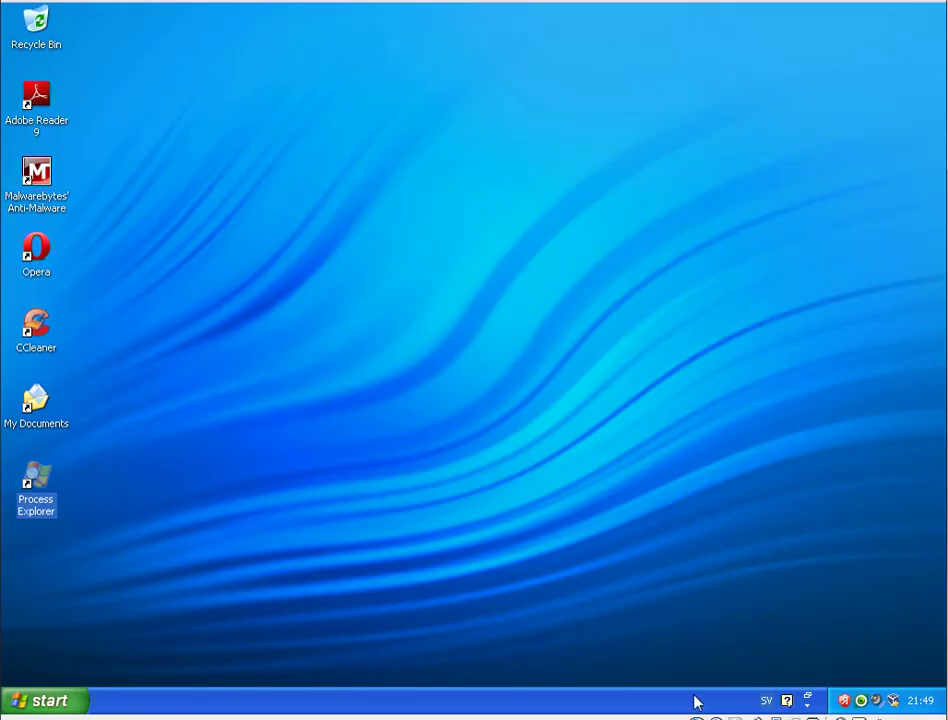
pyautogui.rightClick(861, 702)
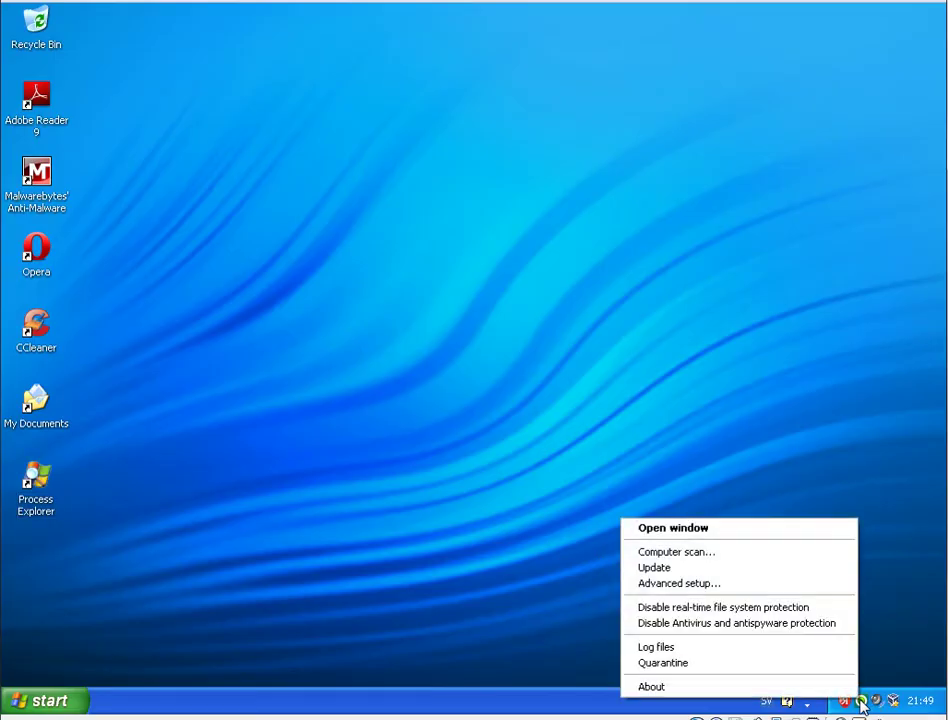
pyautogui.click(706, 553)
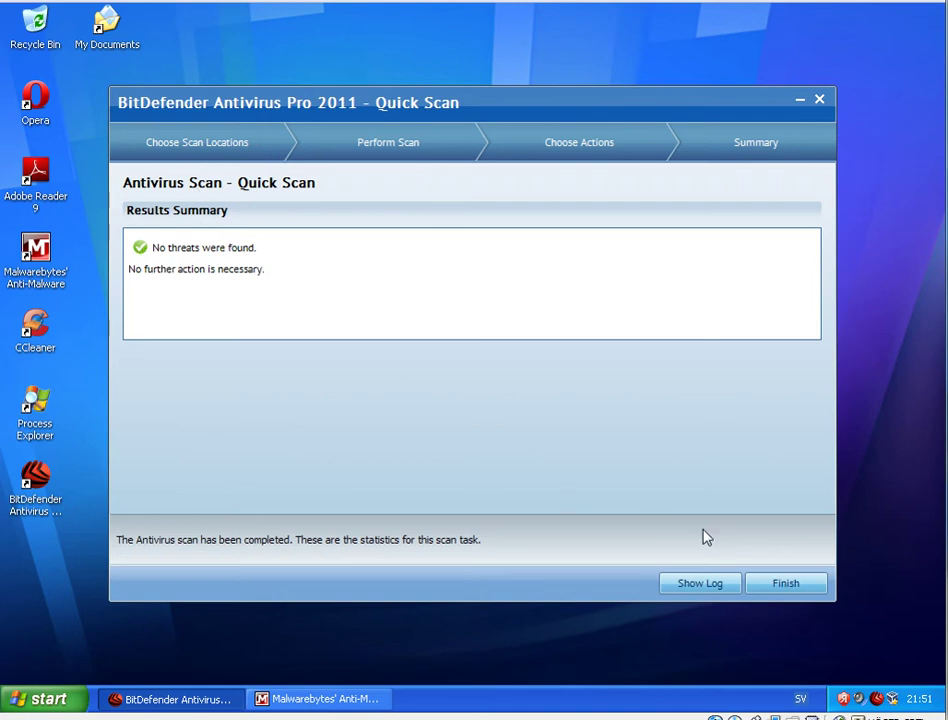
# - Finish the BitDefender Quick Scan wizard and start a Malwarebytes' Anti-Malware quick scan in the BitDefender machine
pyautogui.click(805, 590)
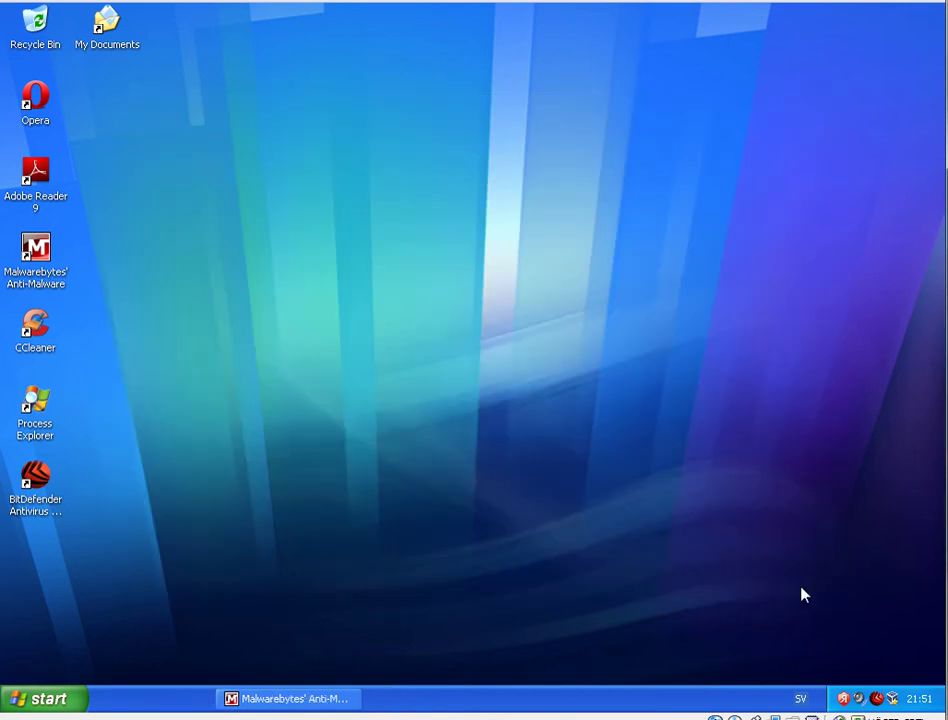
pyautogui.click(192, 697)
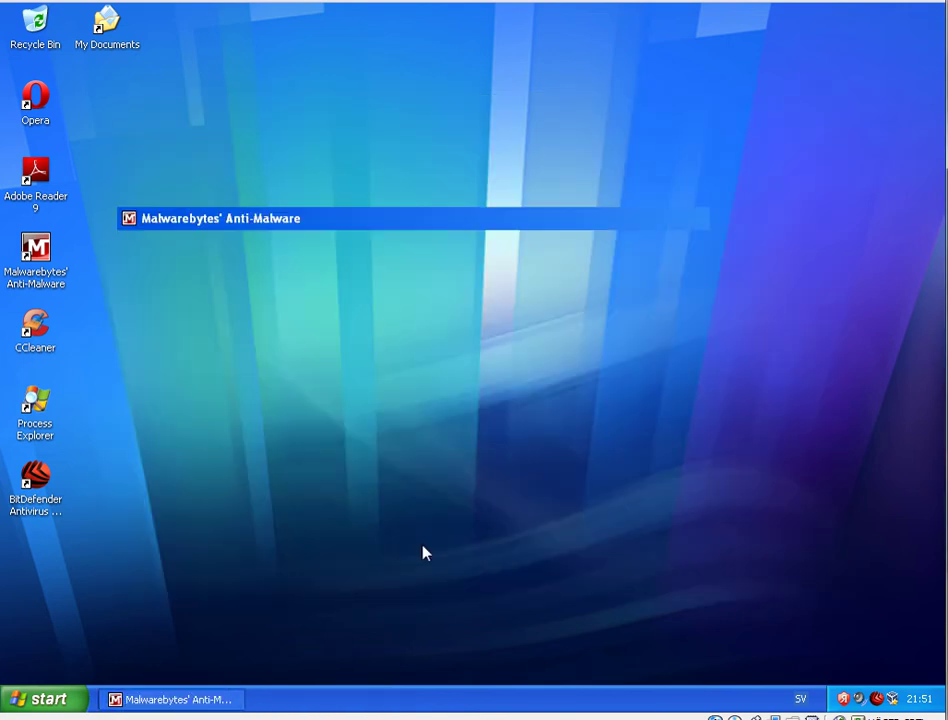
pyautogui.click(200, 492)
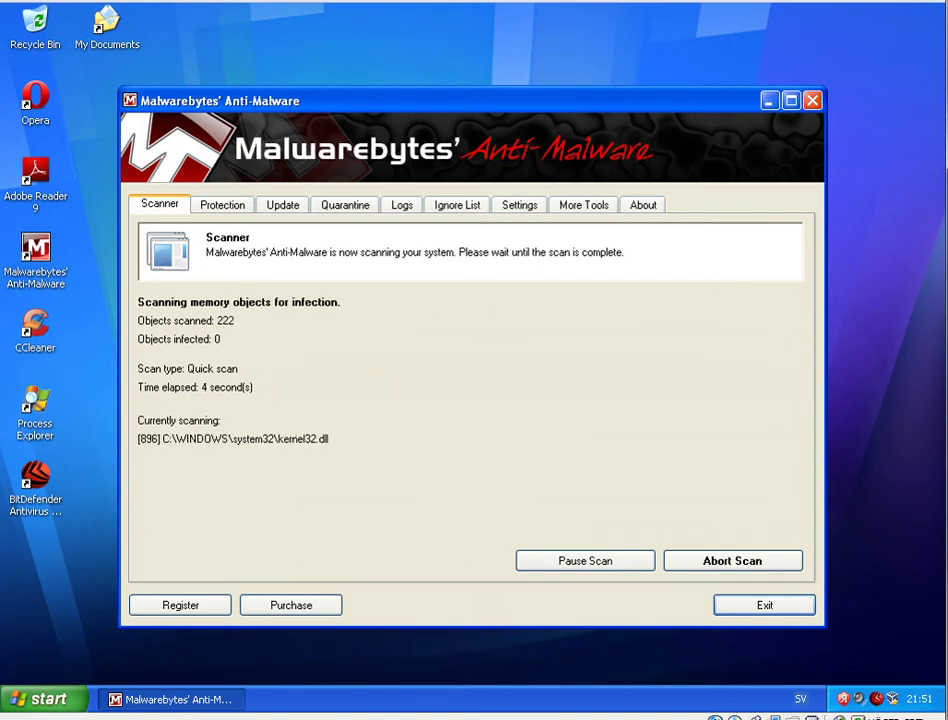
# - In the NOD32 machine, close the completed ESET computer scan and start a Malwarebytes' Anti-Malware quick scan
pyautogui.moveTo(198, 718)
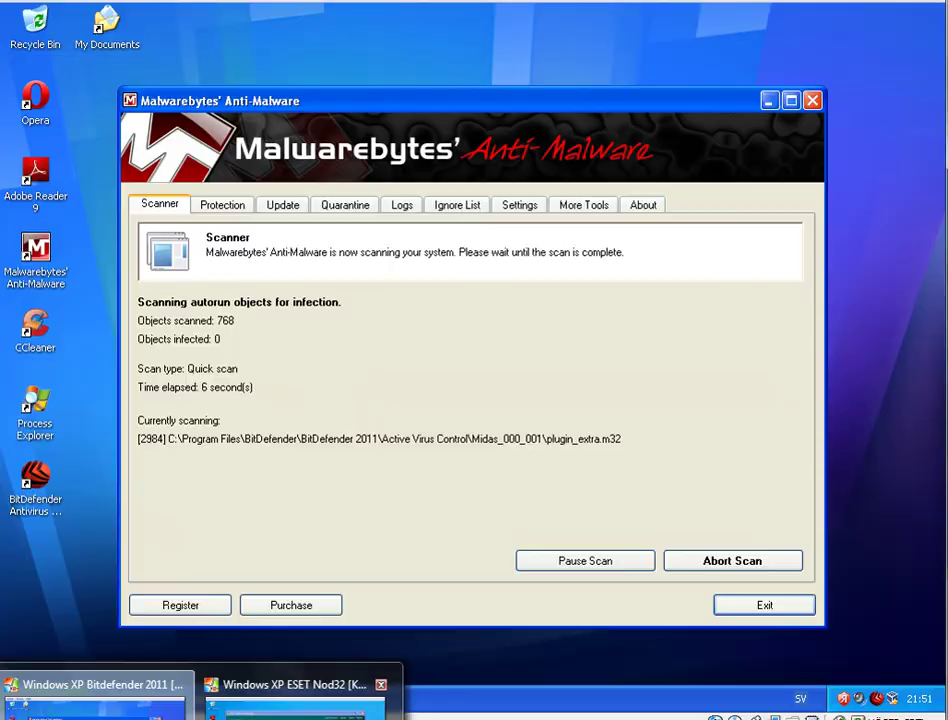
pyautogui.click(295, 705)
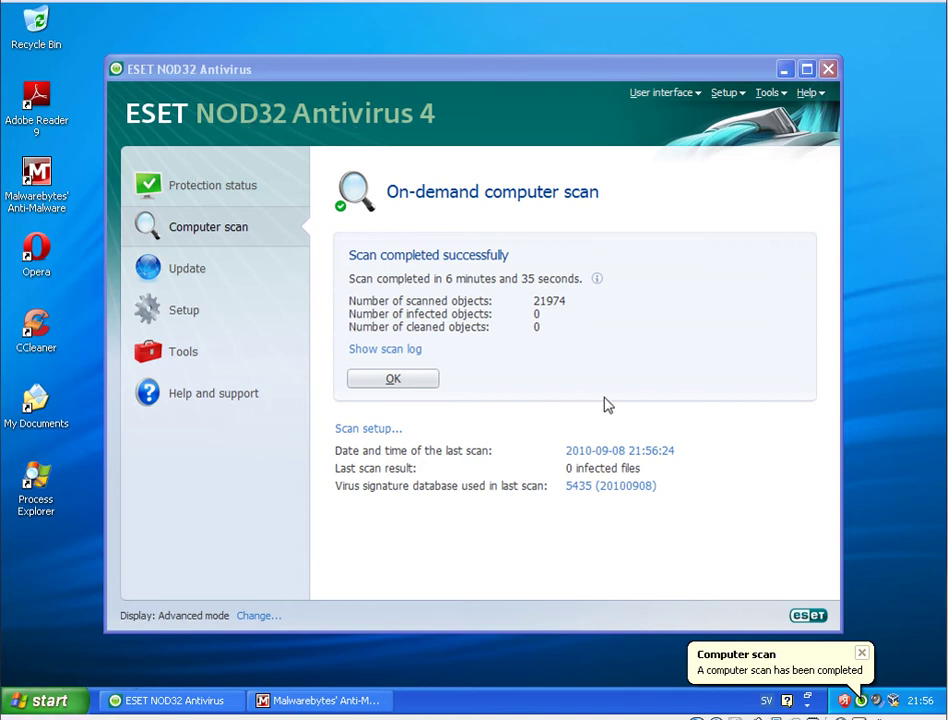
pyautogui.click(393, 380)
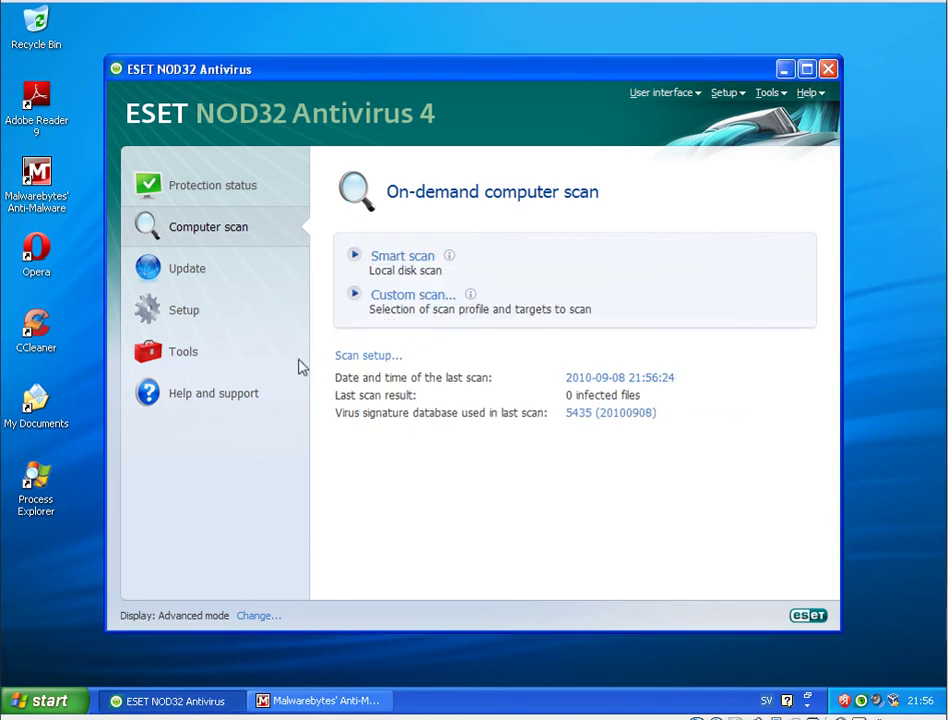
pyautogui.click(829, 68)
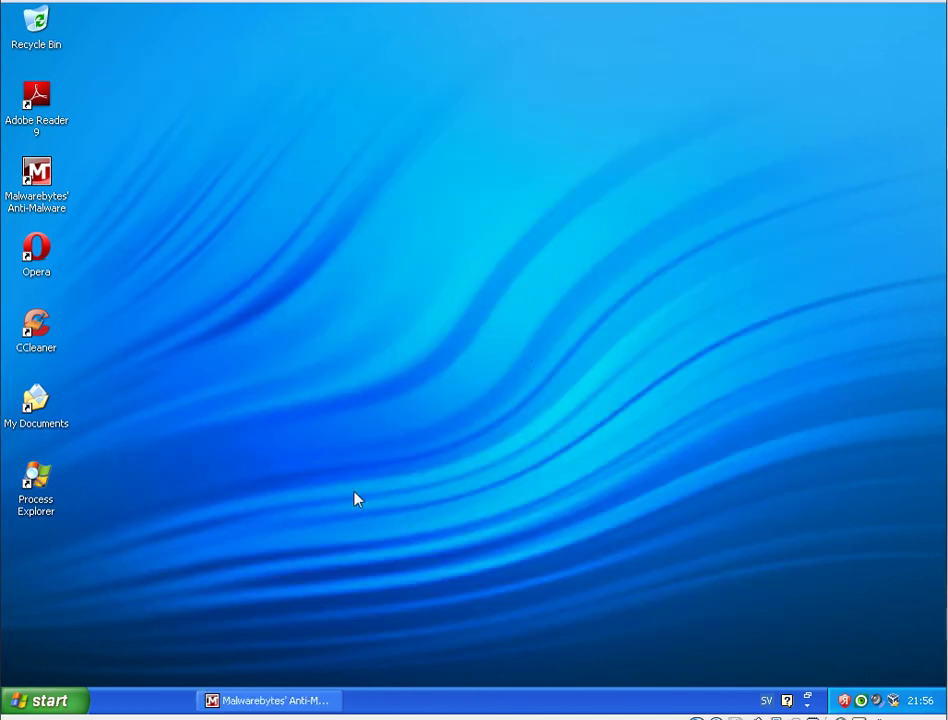
pyautogui.click(212, 704)
pyautogui.click(214, 498)
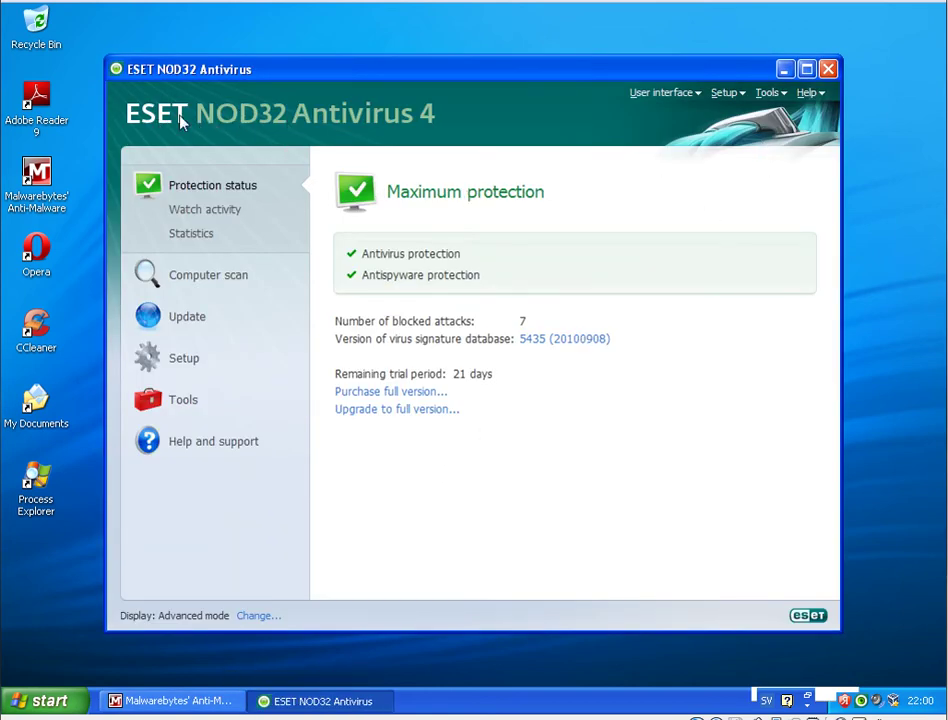
# - Close the ESET window, and in the BitDefender machine close BitDefender and exit Malwarebytes after acknowledging its scan message
pyautogui.click(827, 68)
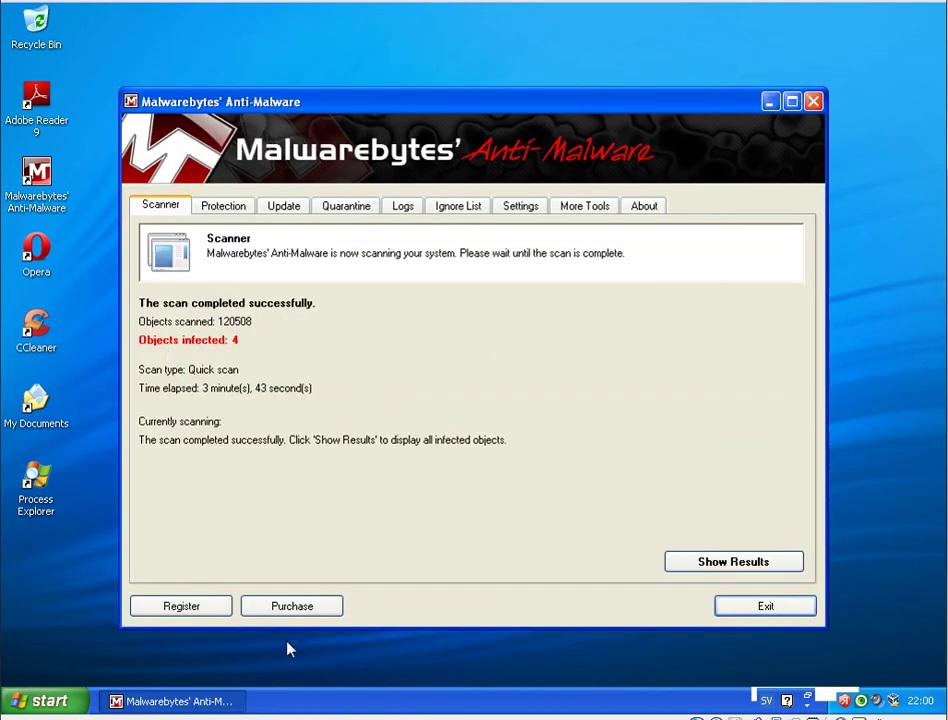
pyautogui.moveTo(235, 715)
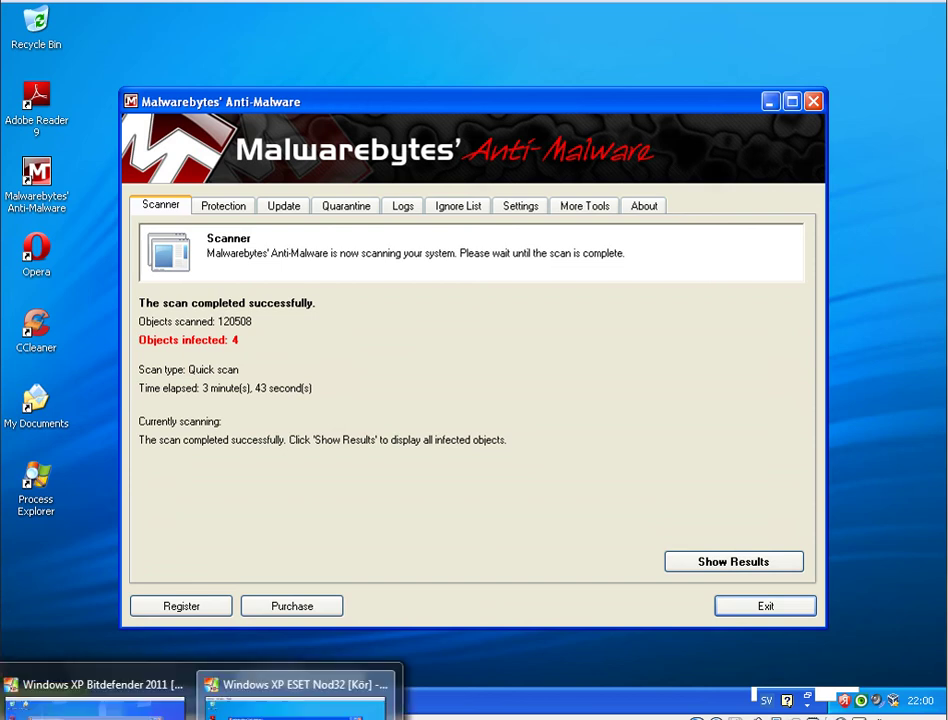
pyautogui.click(92, 700)
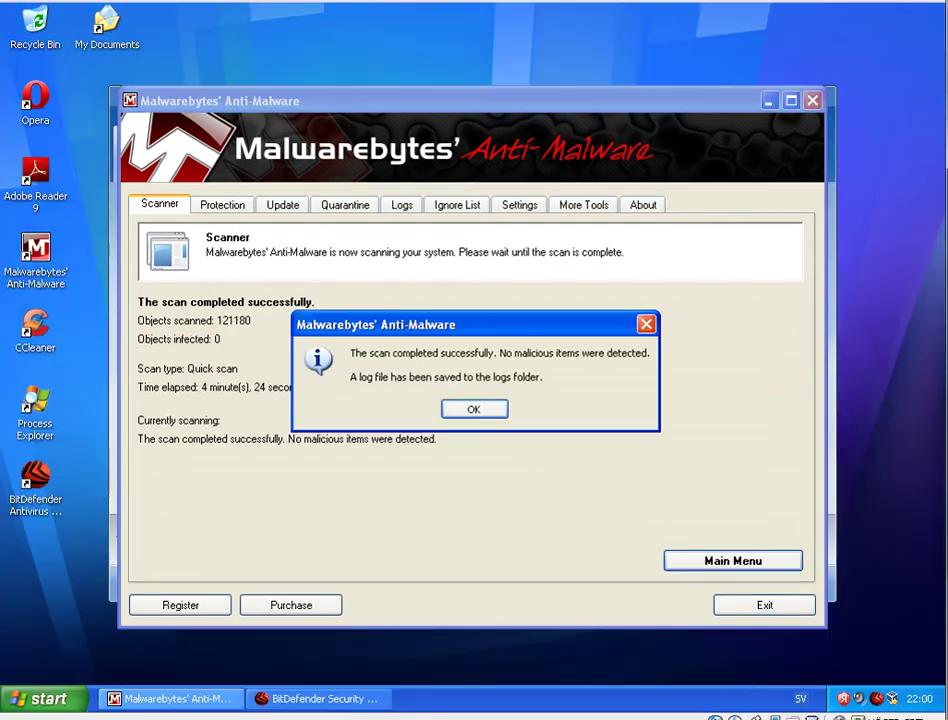
pyautogui.click(320, 698)
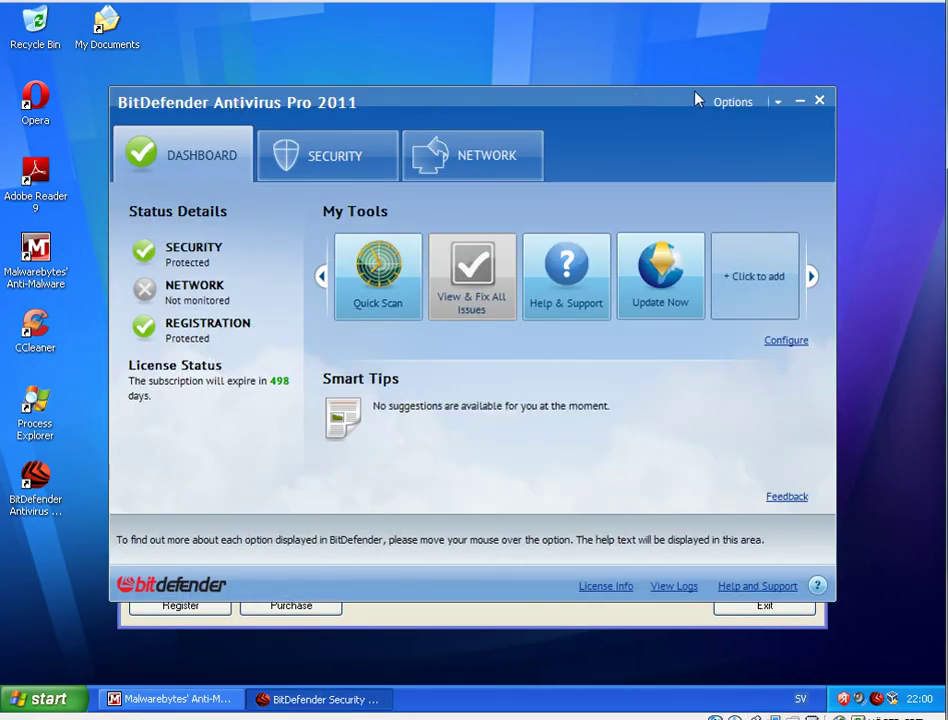
pyautogui.click(819, 100)
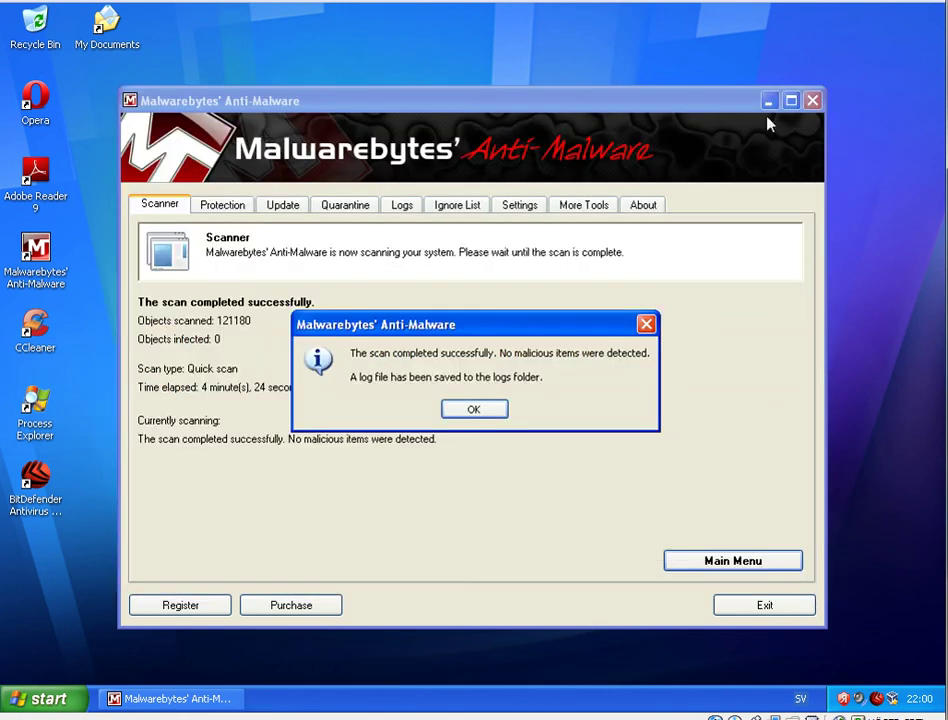
pyautogui.click(476, 411)
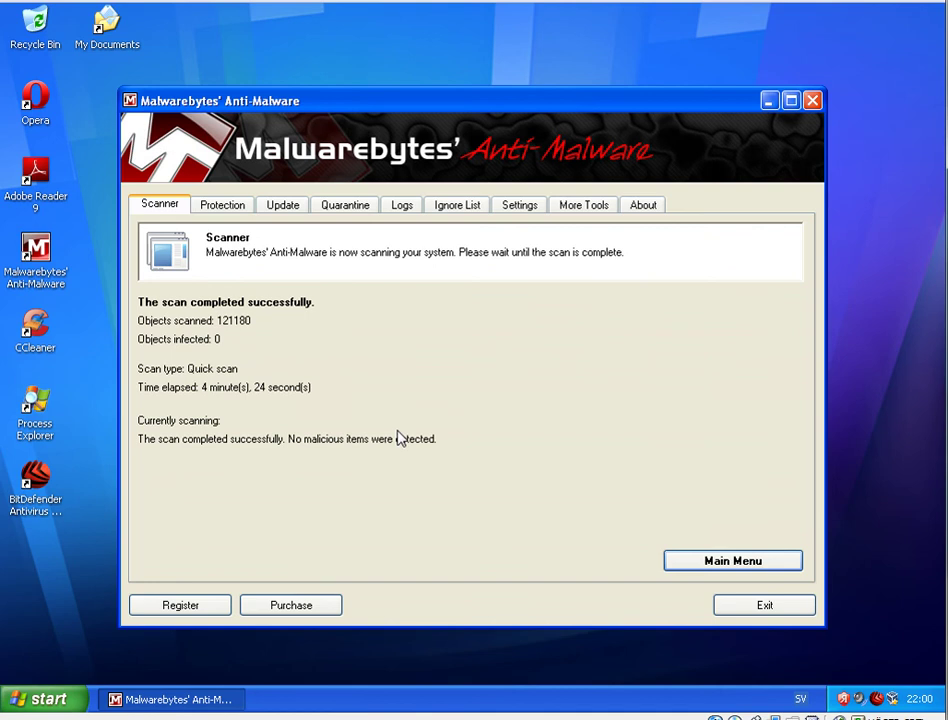
pyautogui.click(788, 610)
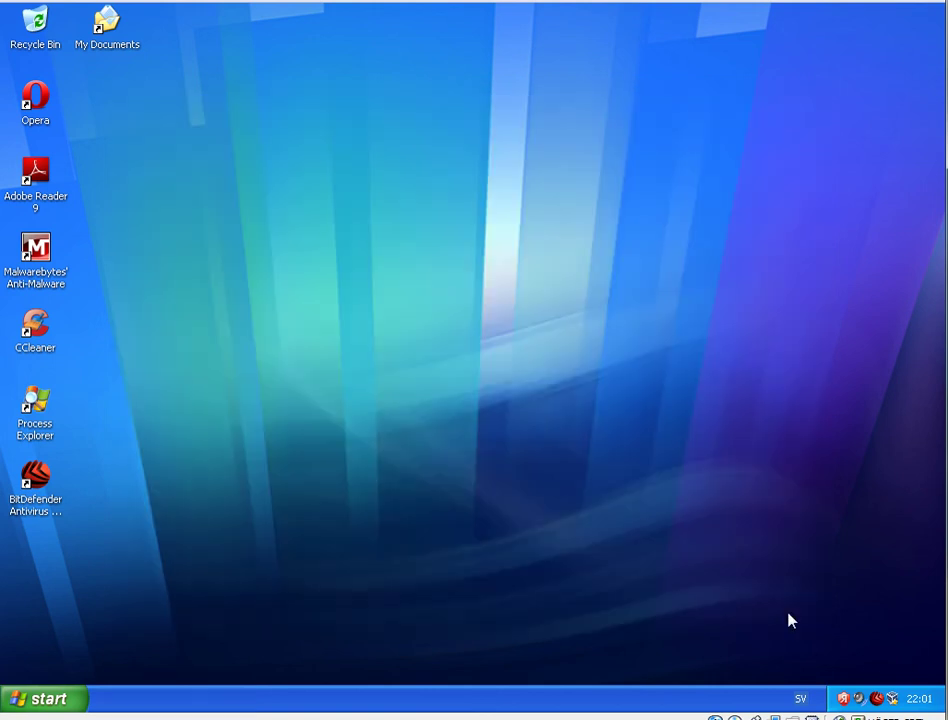
# - Switch to the NOD32 machine and show the results of its Malwarebytes scan
pyautogui.moveTo(200, 717)
pyautogui.click(295, 700)
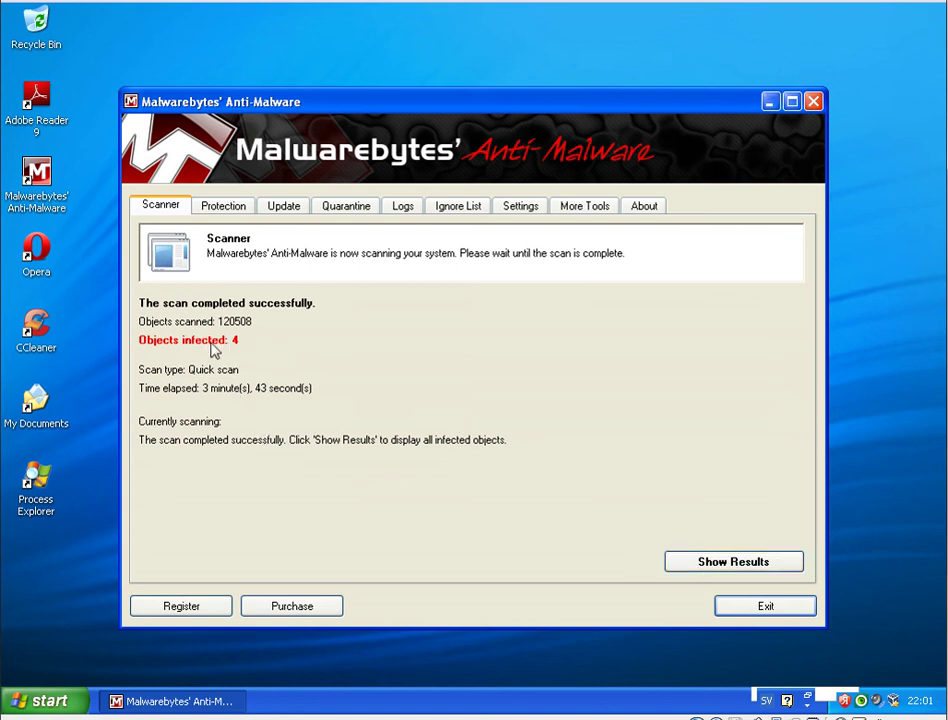
pyautogui.click(672, 561)
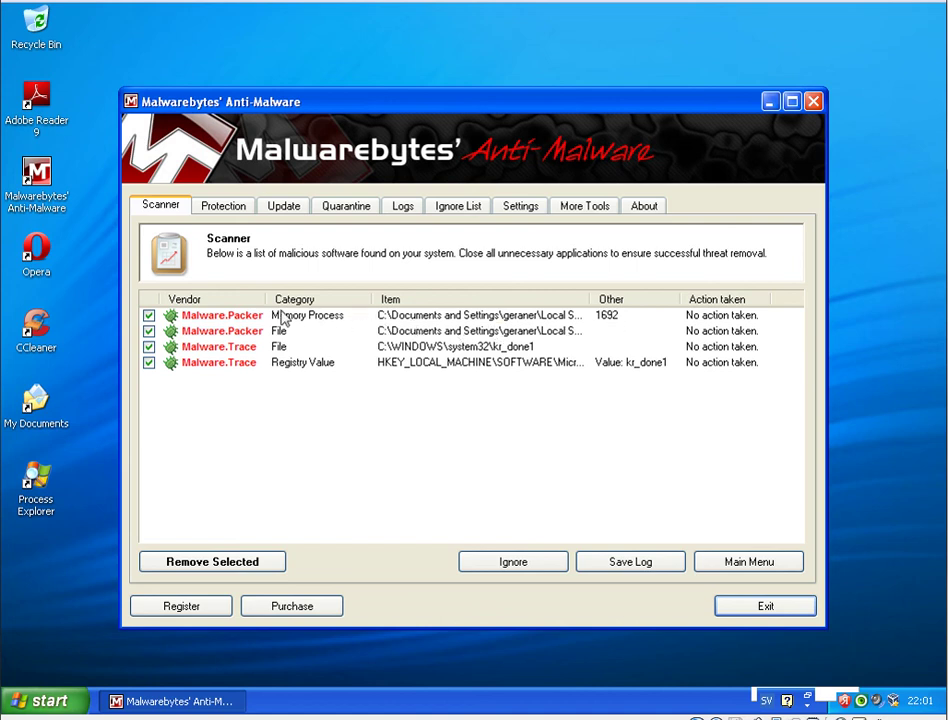
# - Widen the Item column in the Malwarebytes results and examine the listed files and registry value
pyautogui.click(236, 332)
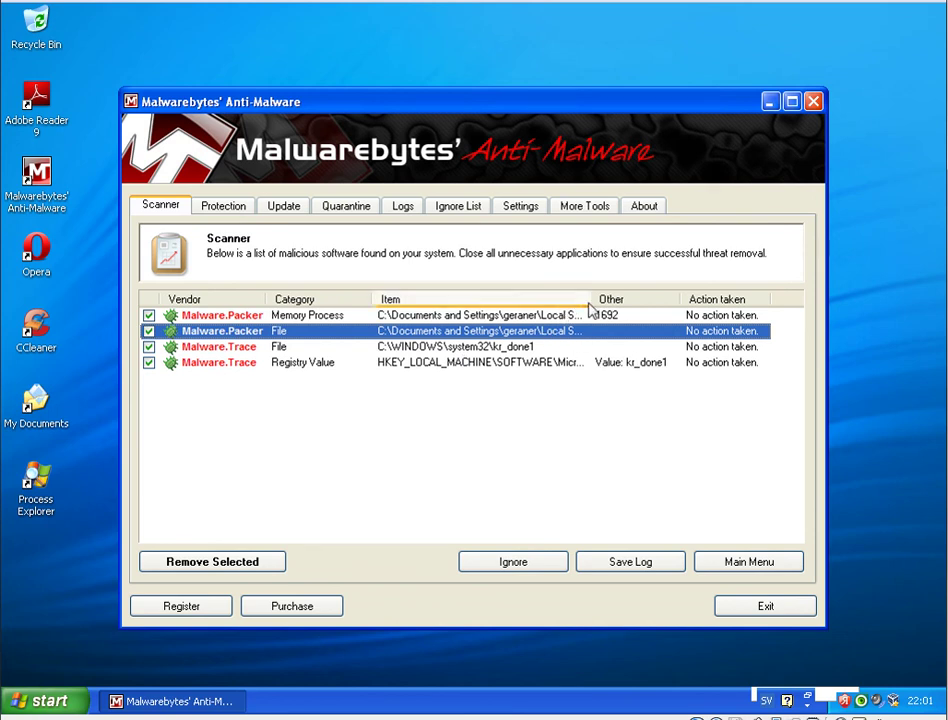
pyautogui.moveTo(589, 301); pyautogui.dragTo(650, 306)
pyautogui.click(531, 348)
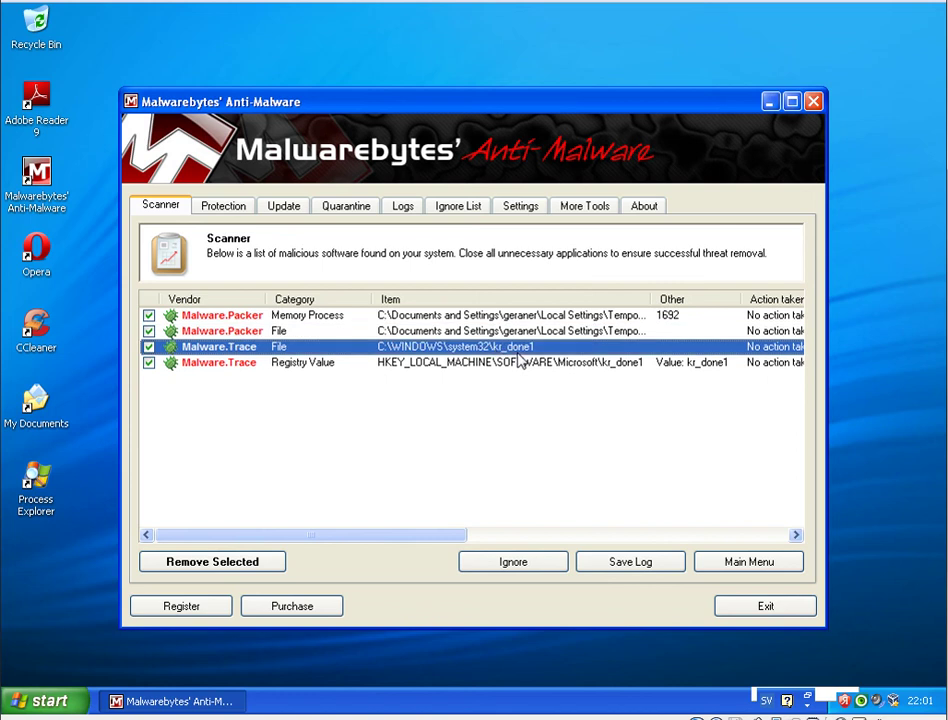
pyautogui.click(239, 365)
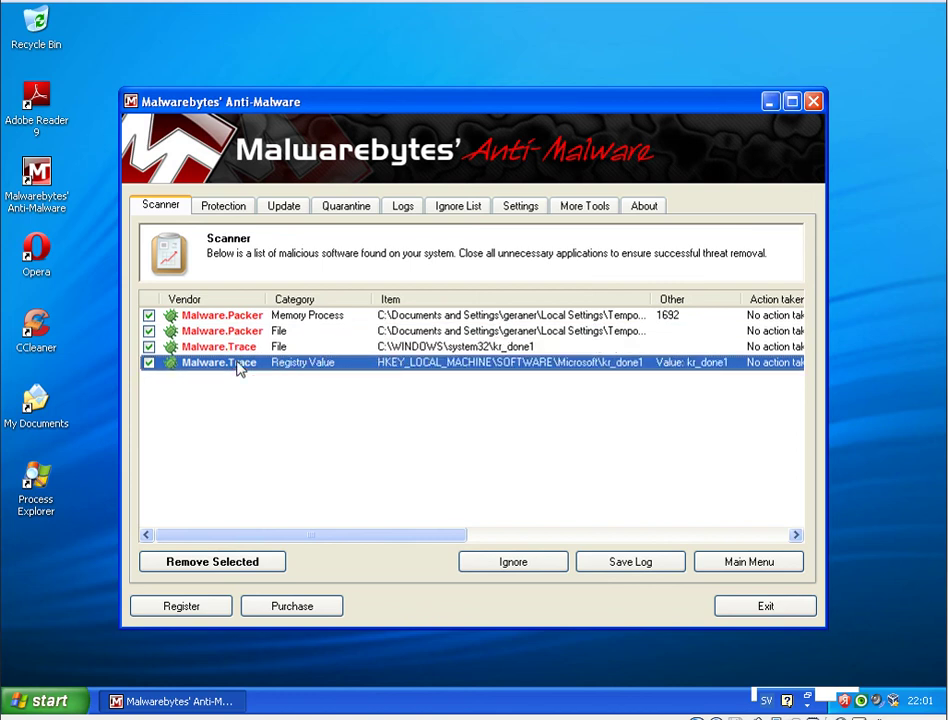
pyautogui.click(280, 348)
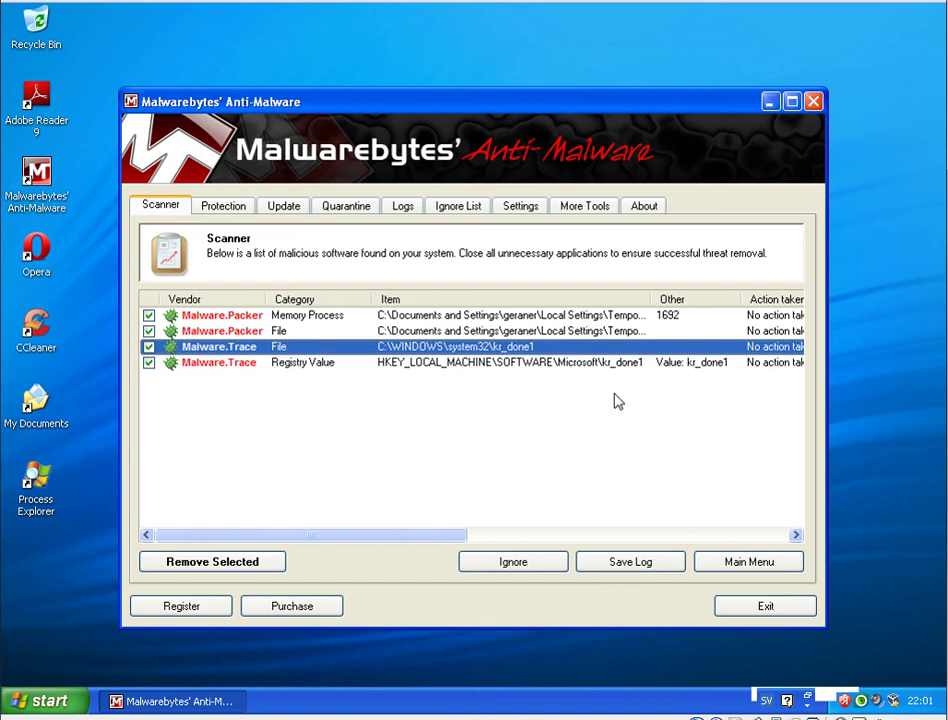
pyautogui.moveTo(397, 543); pyautogui.dragTo(275, 538)
pyautogui.moveTo(297, 541); pyautogui.dragTo(364, 485)
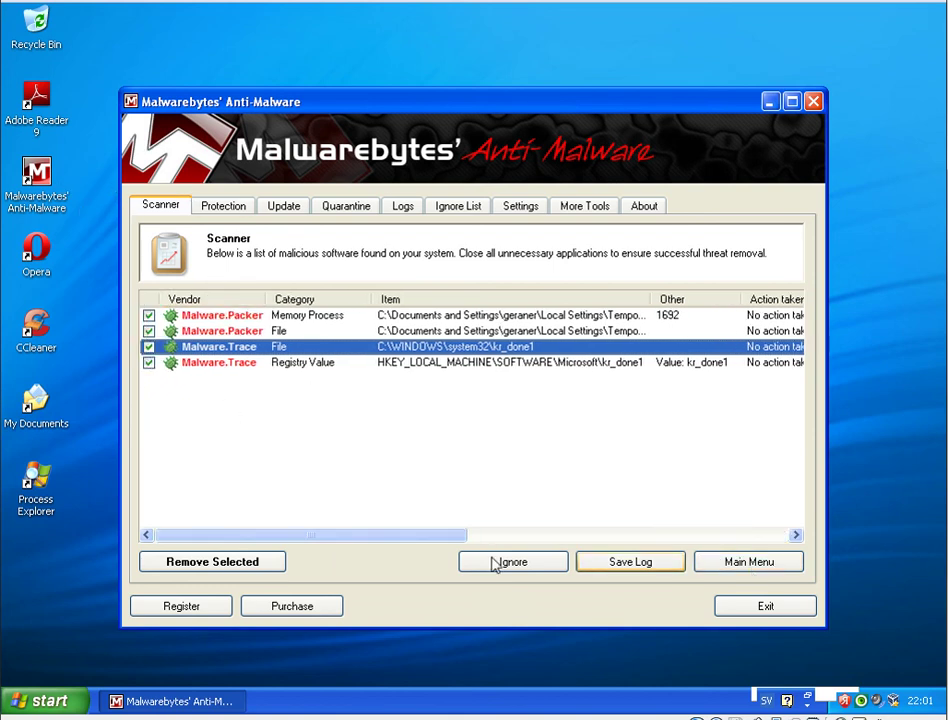
pyautogui.moveTo(281, 540); pyautogui.dragTo(239, 540)
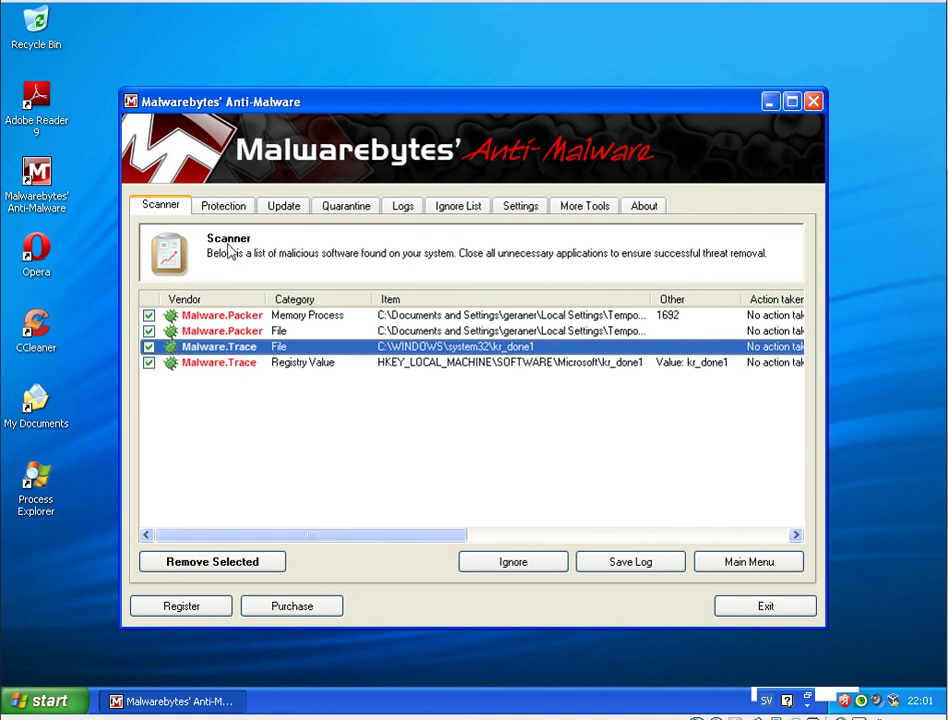
# - Exit Malwarebytes in the NOD32 machine, confirming the closure, and open the ESET NOD32 Antivirus window
pyautogui.click(766, 607)
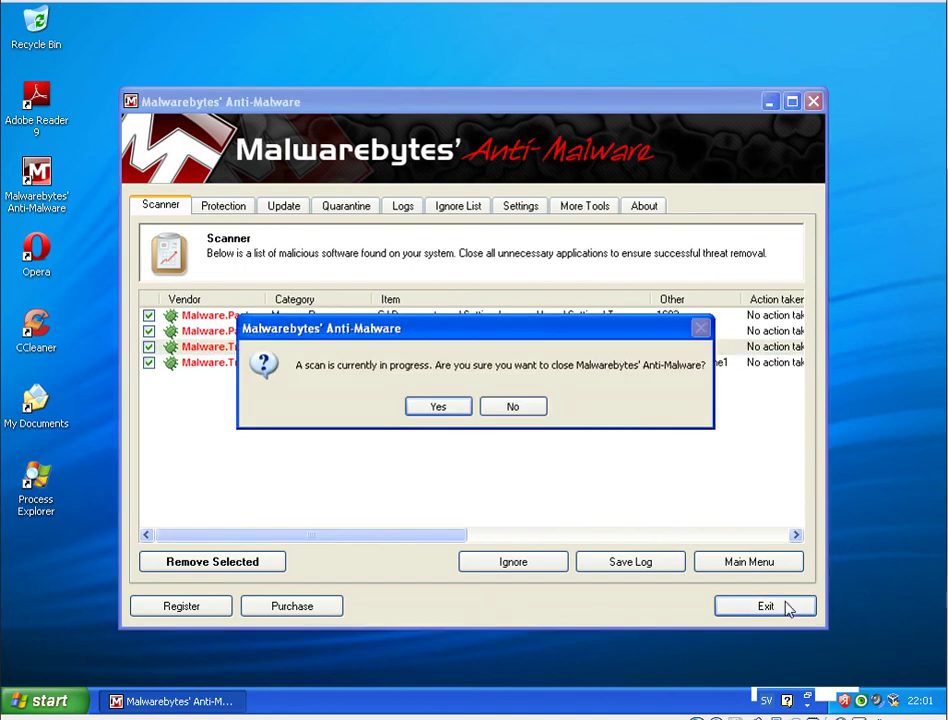
pyautogui.click(447, 410)
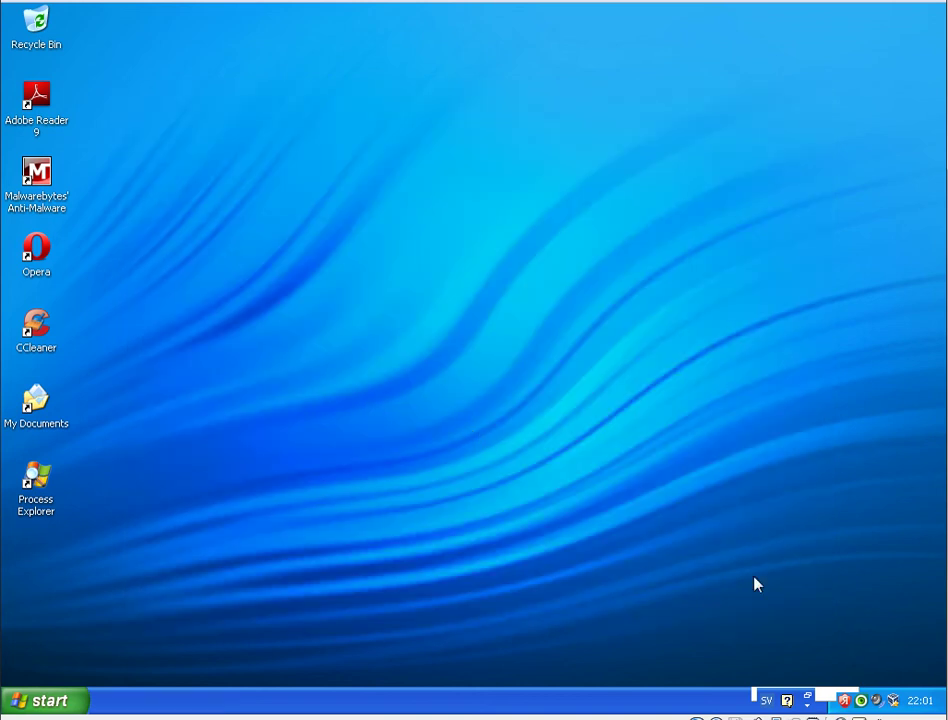
pyautogui.doubleClick(860, 702)
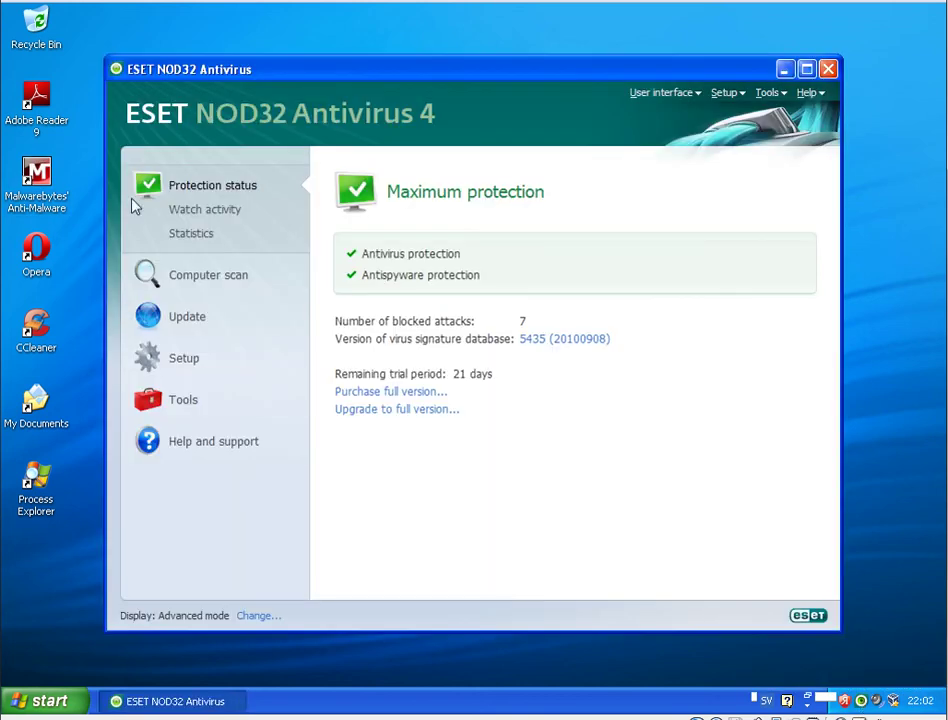
# - Switch to the BitDefender machine and open BitDefender Antivirus Pro 2011
pyautogui.moveTo(195, 716)
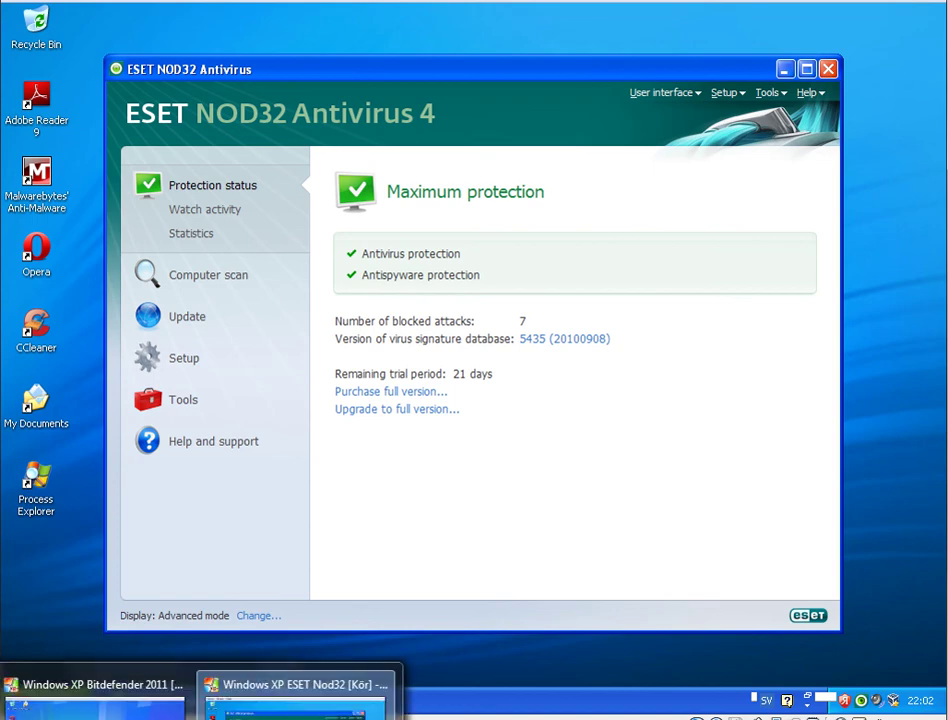
pyautogui.click(92, 700)
pyautogui.click(27, 505)
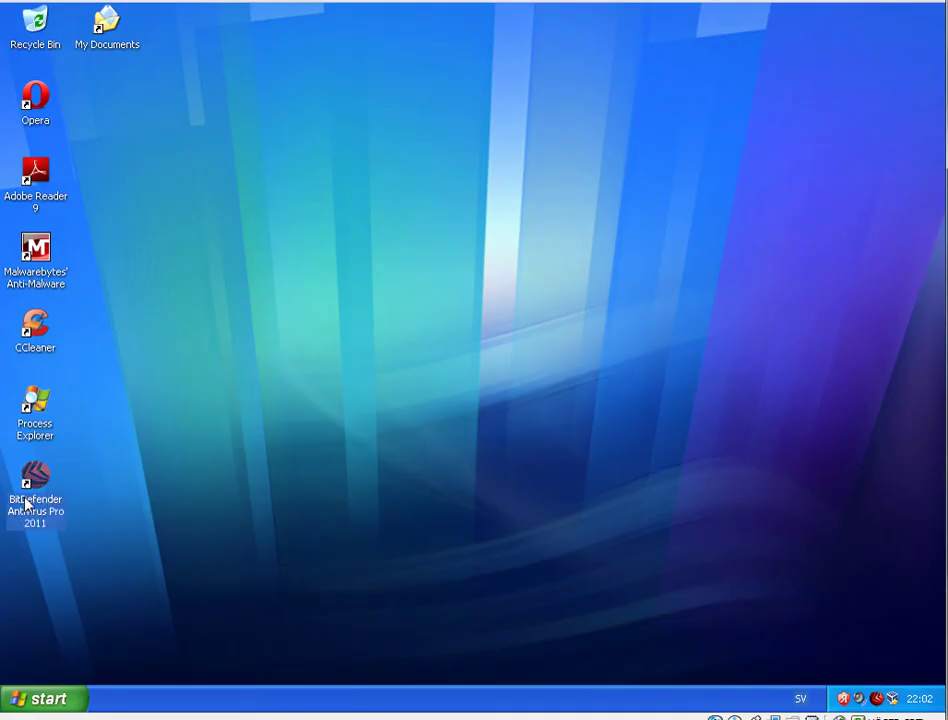